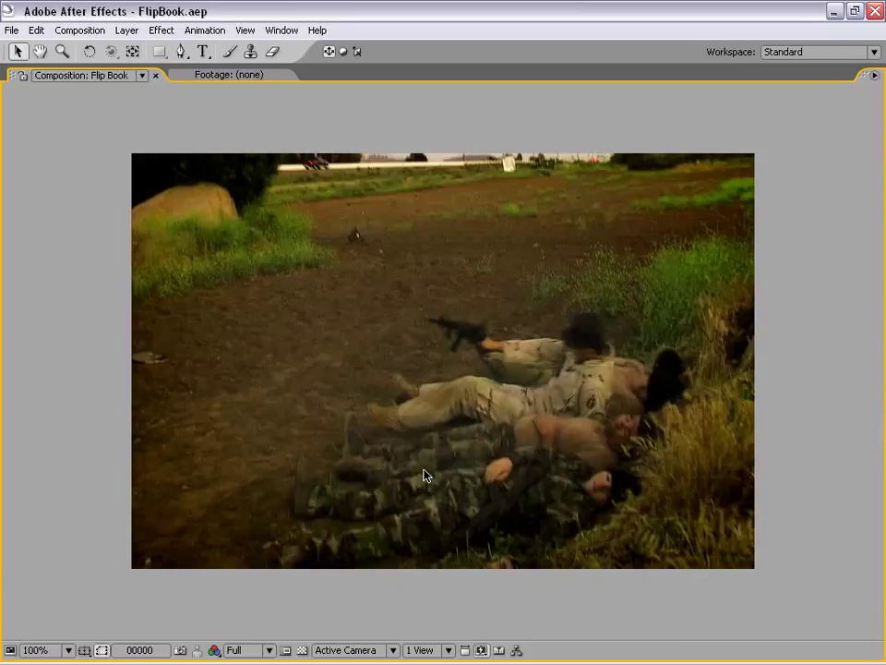
Preview the finished page-flip animation by scrubbing through the Flip Book composition
key(grave)
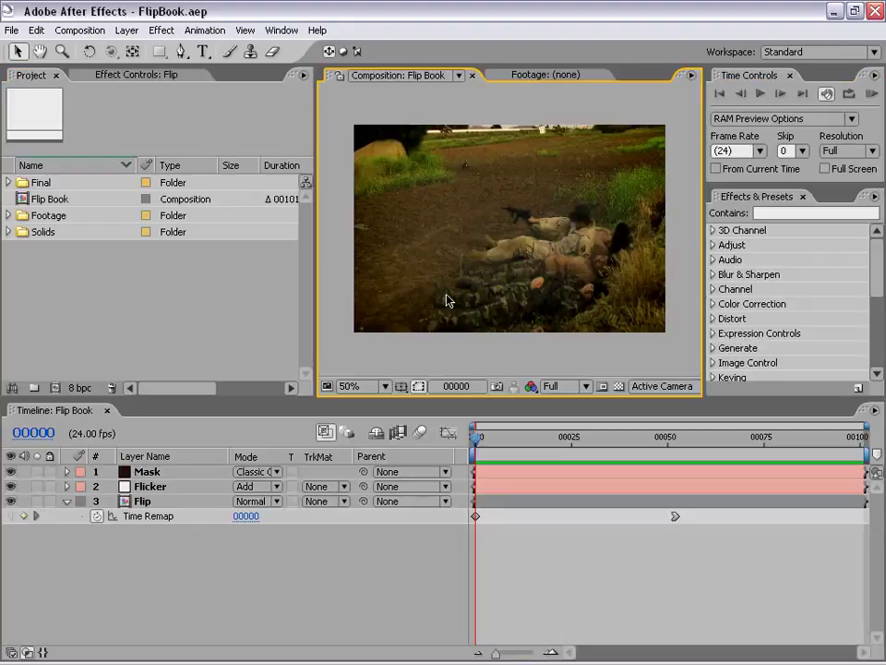
drag(478, 436, 812, 440)
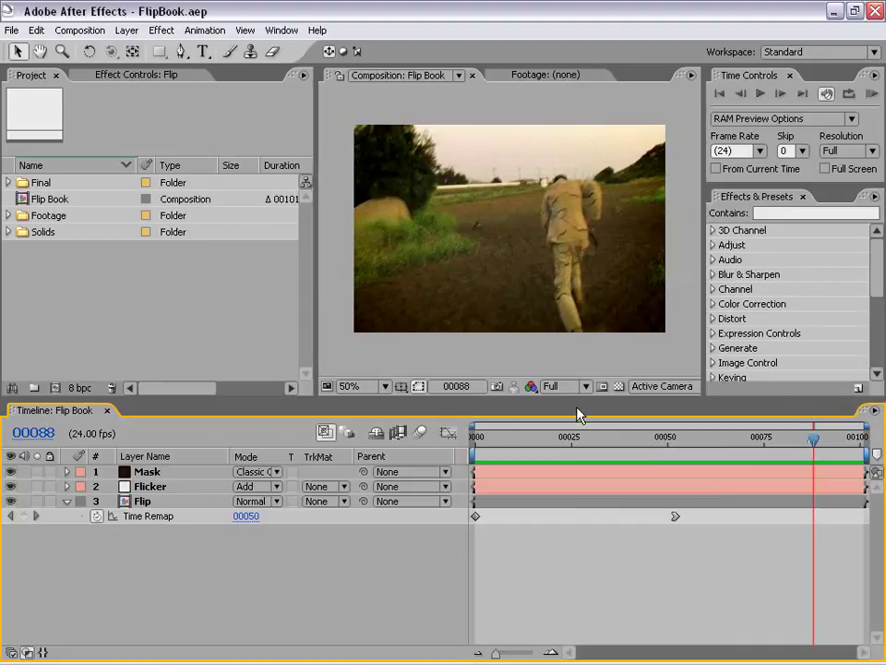
drag(479, 446, 589, 443)
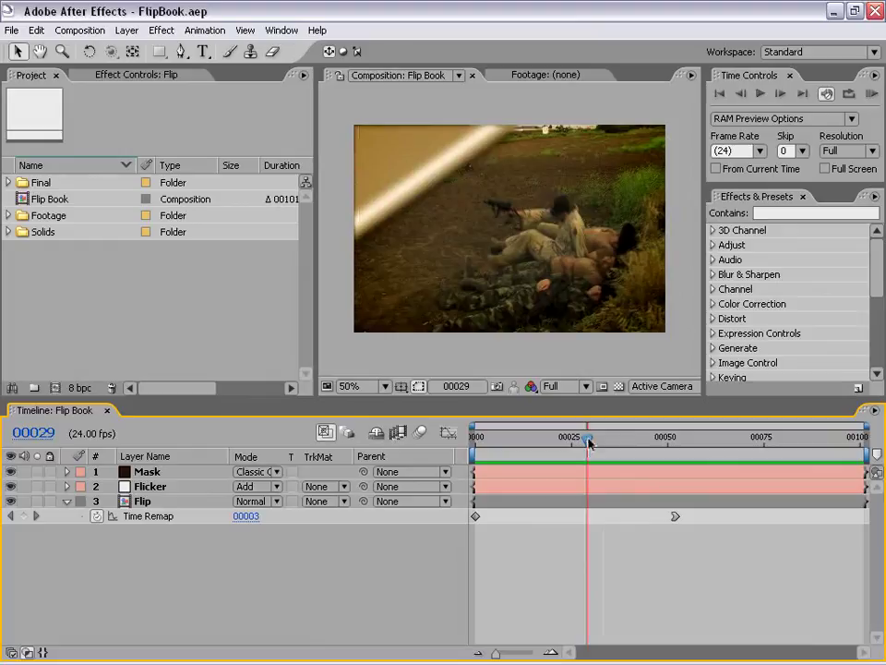
drag(589, 443, 487, 454)
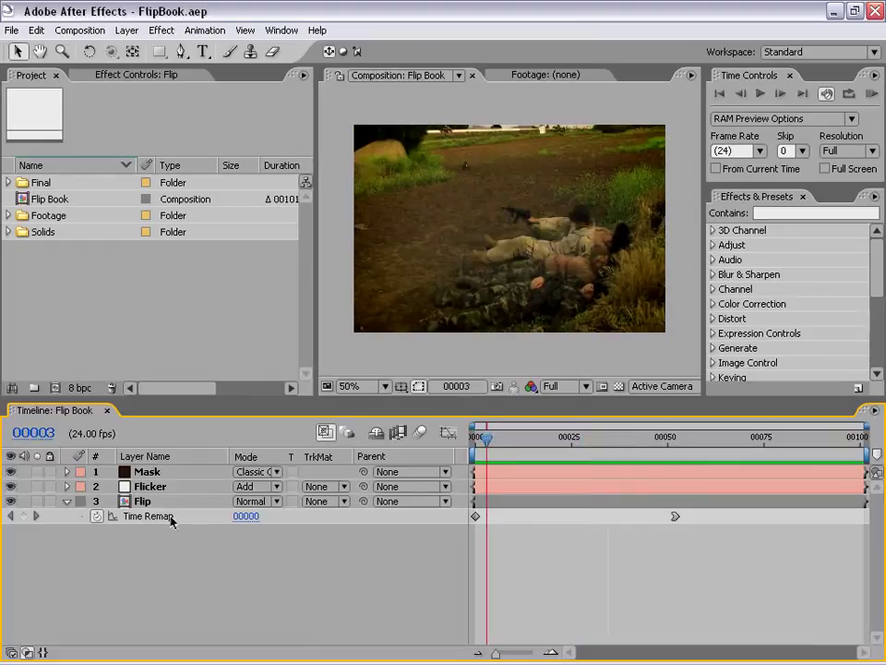
click(502, 440)
drag(501, 440, 725, 440)
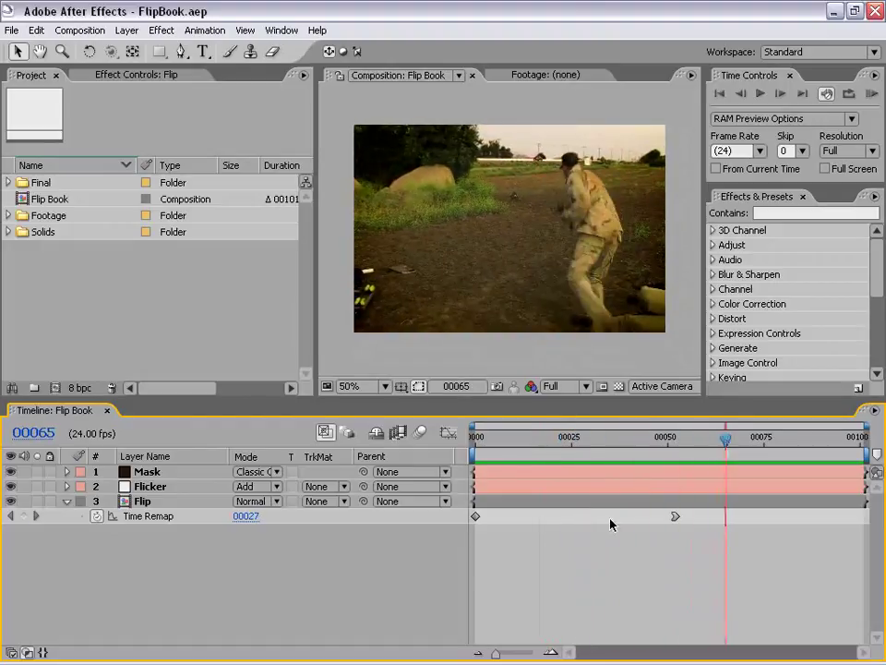
Examine the Flip layer's Time Remap curve, then return to layer bars and scrub back to frame 50
click(137, 517)
click(448, 433)
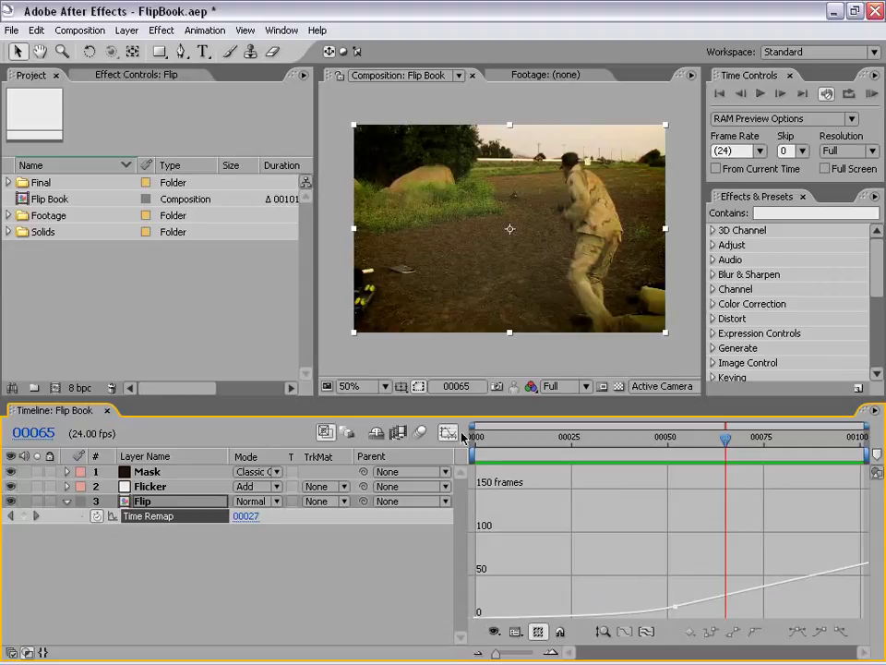
key(shift+F3)
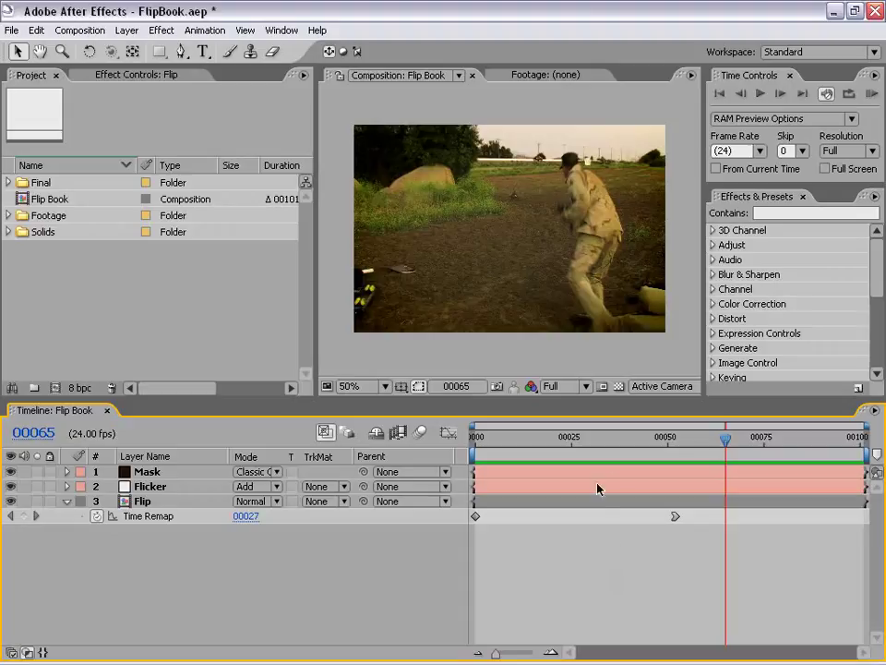
drag(725, 440, 669, 447)
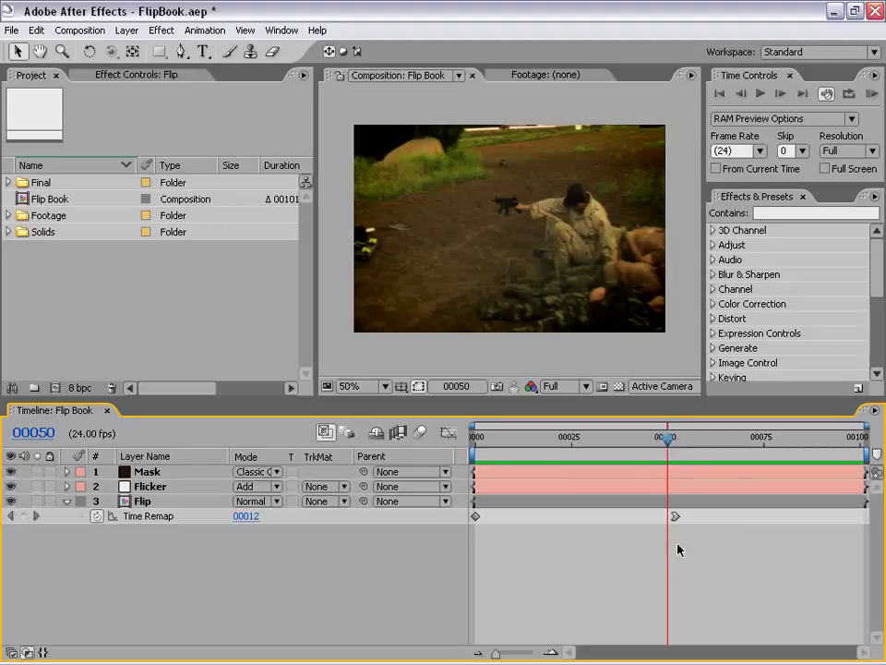
Open running.mov from the Footage folder, scrub through the source clip, and close its viewer
click(341, 135)
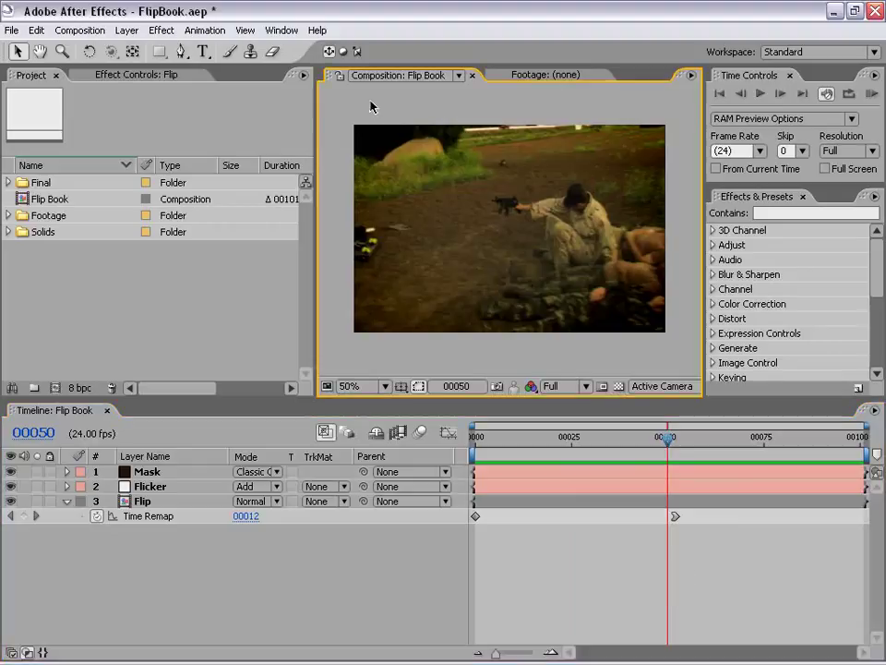
click(7, 216)
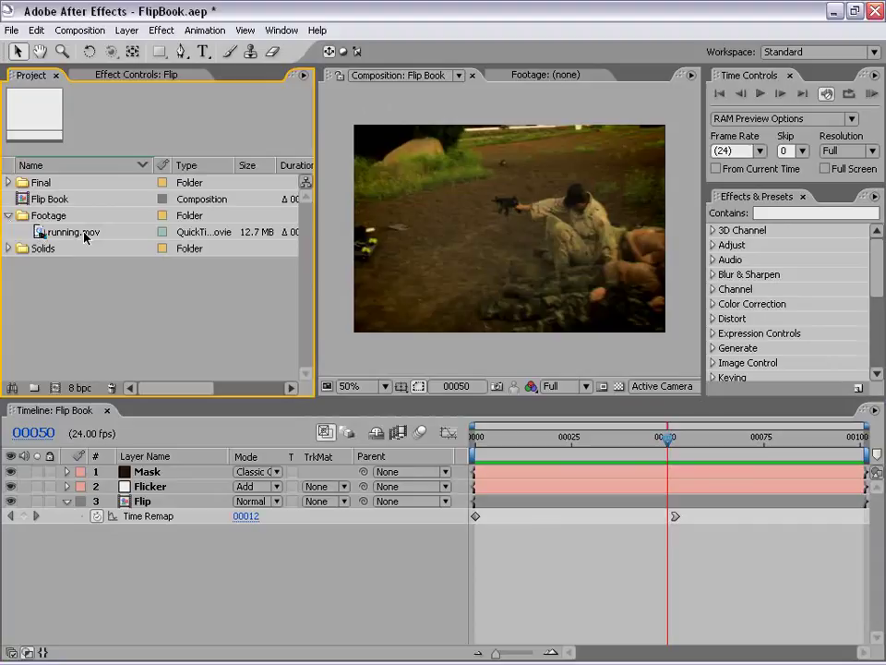
double_click(40, 233)
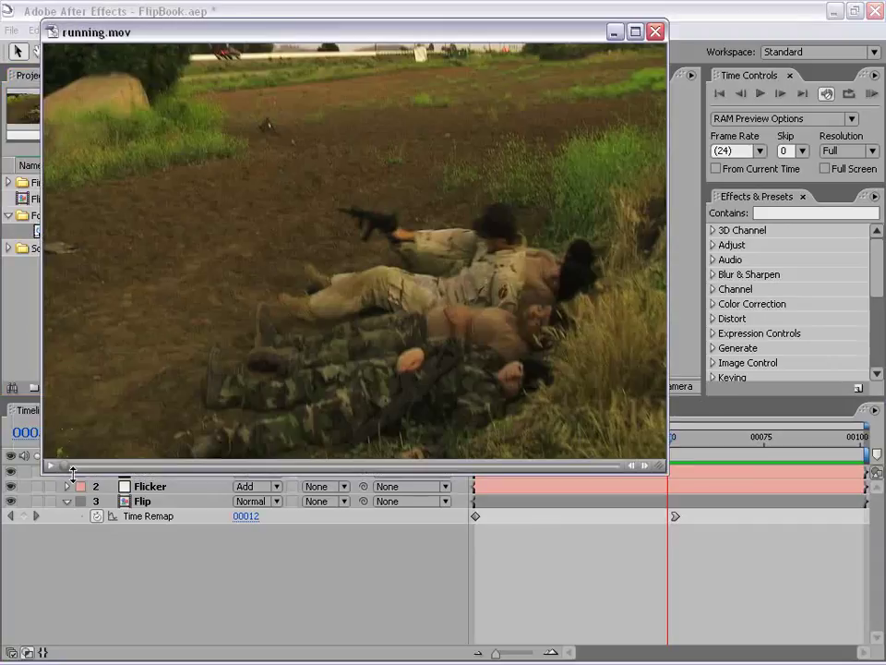
drag(67, 466, 331, 464)
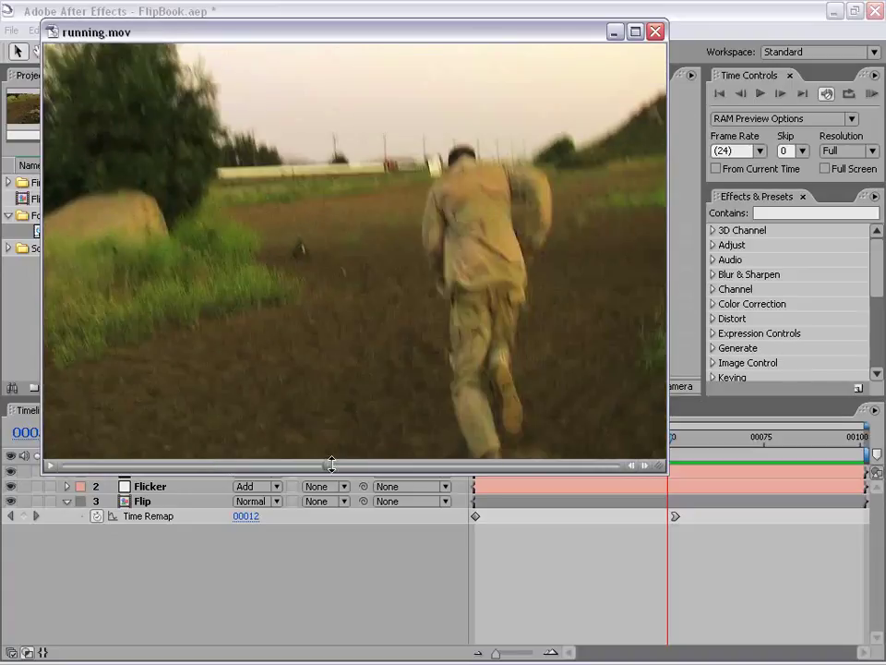
click(655, 31)
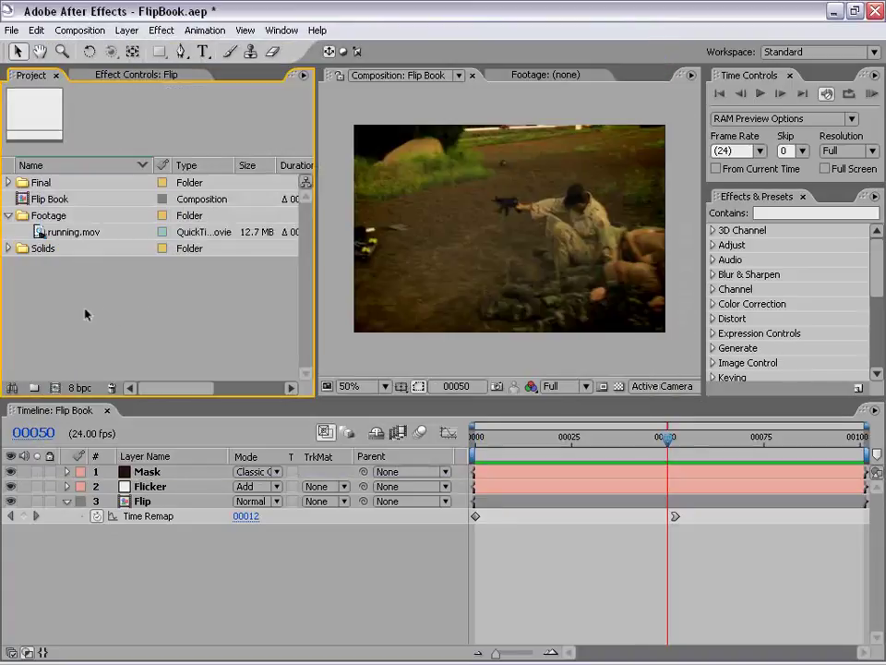
Create a new composition from the running.mov footage
drag(55, 233, 57, 391)
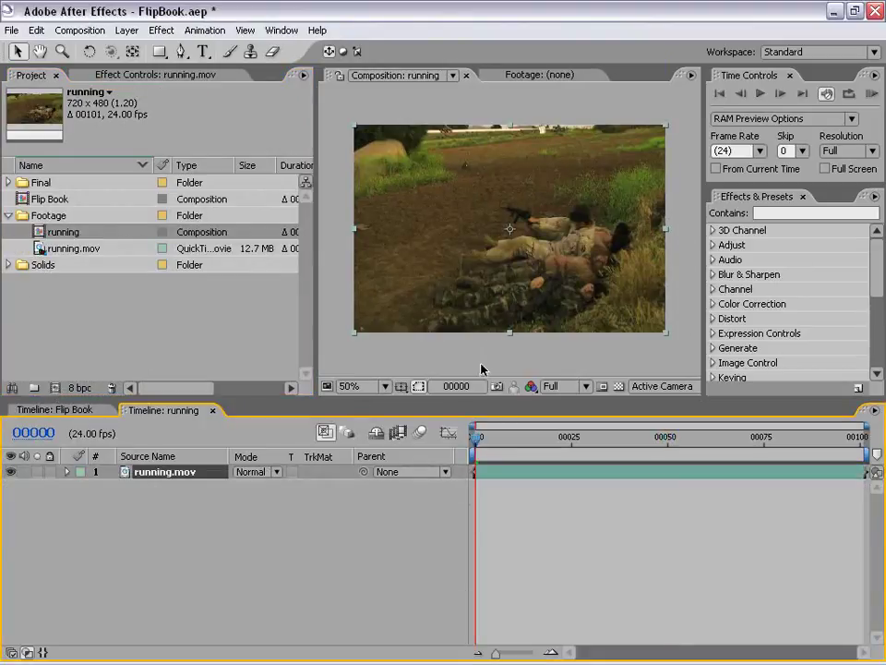
click(507, 535)
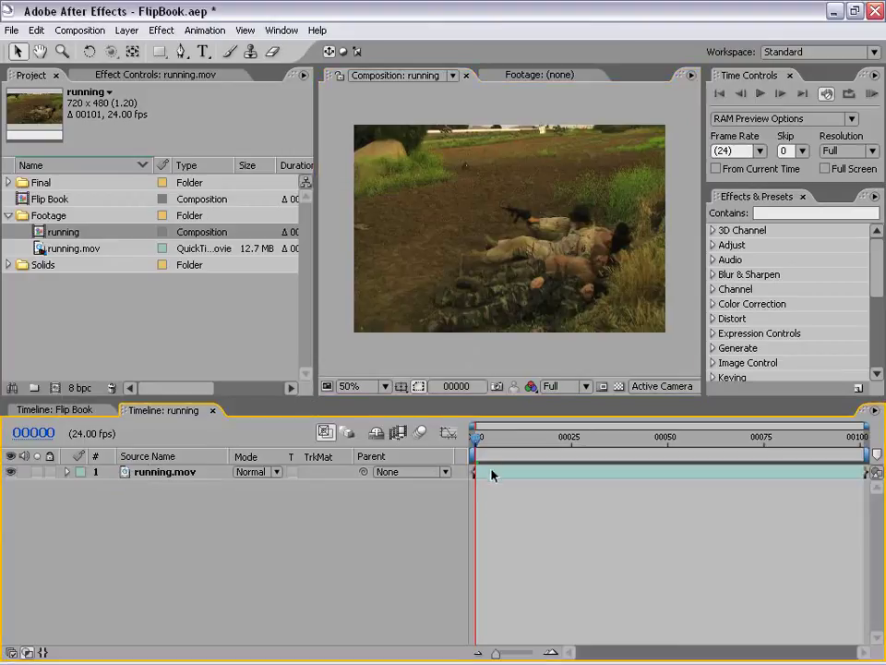
Pre-compose the running.mov layer as Put Footage Here, leaving all attributes in the running composition
click(168, 476)
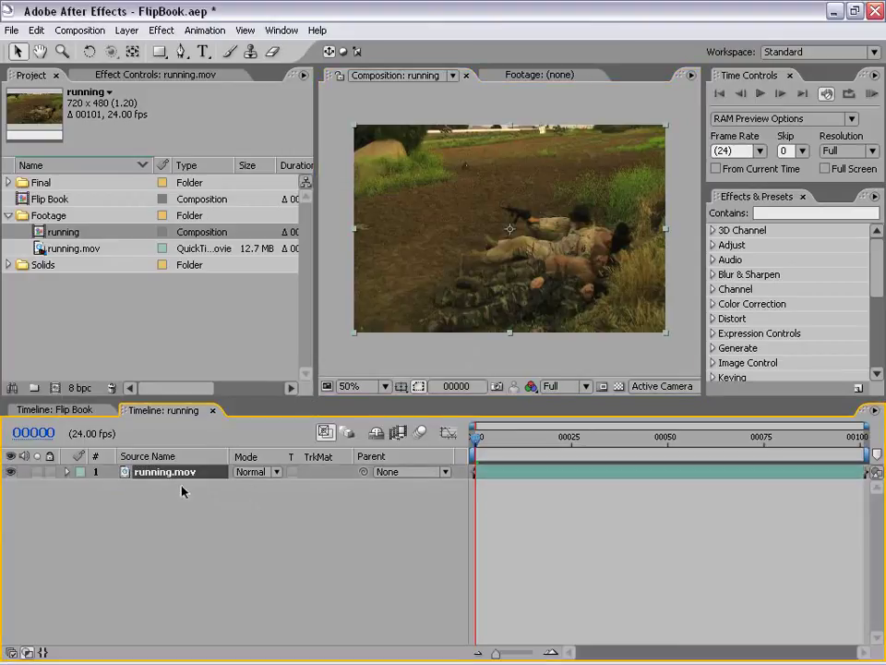
click(126, 30)
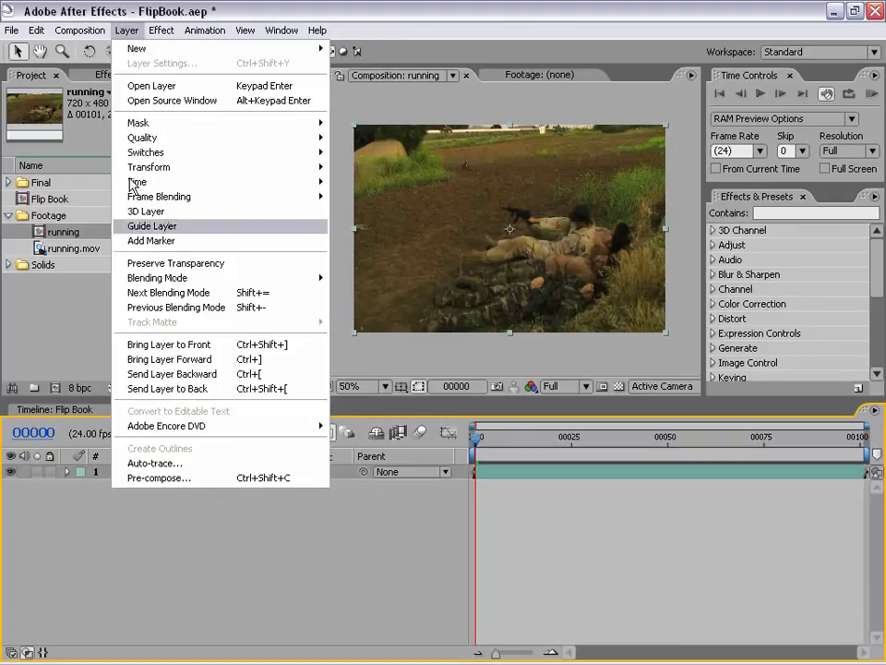
click(213, 484)
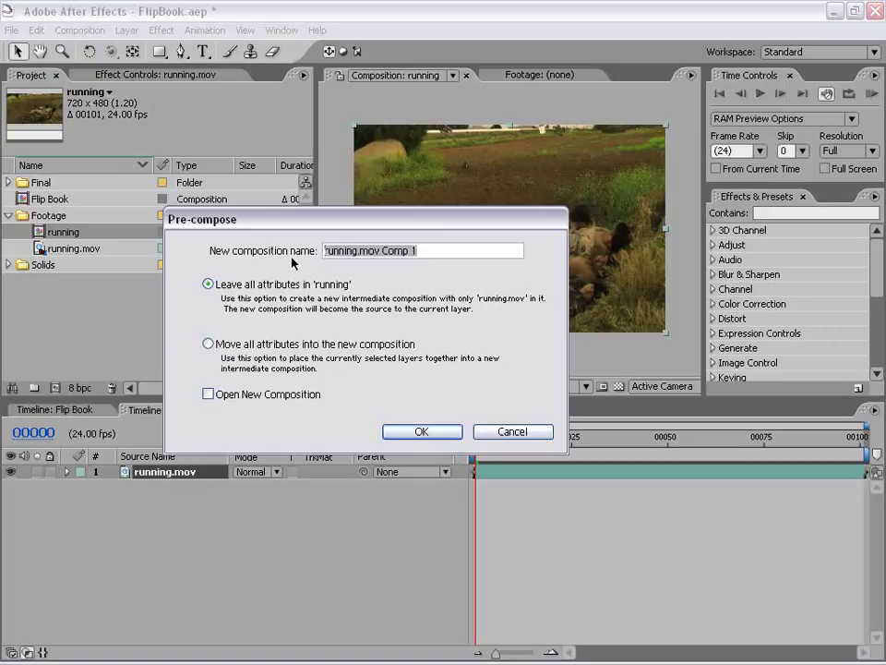
text(Put Foot)
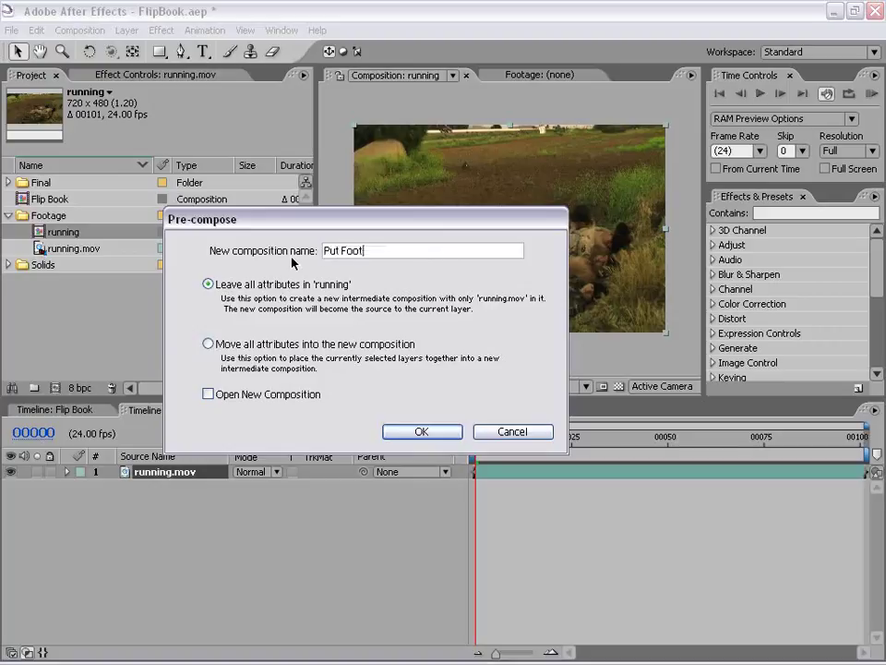
text(age Here)
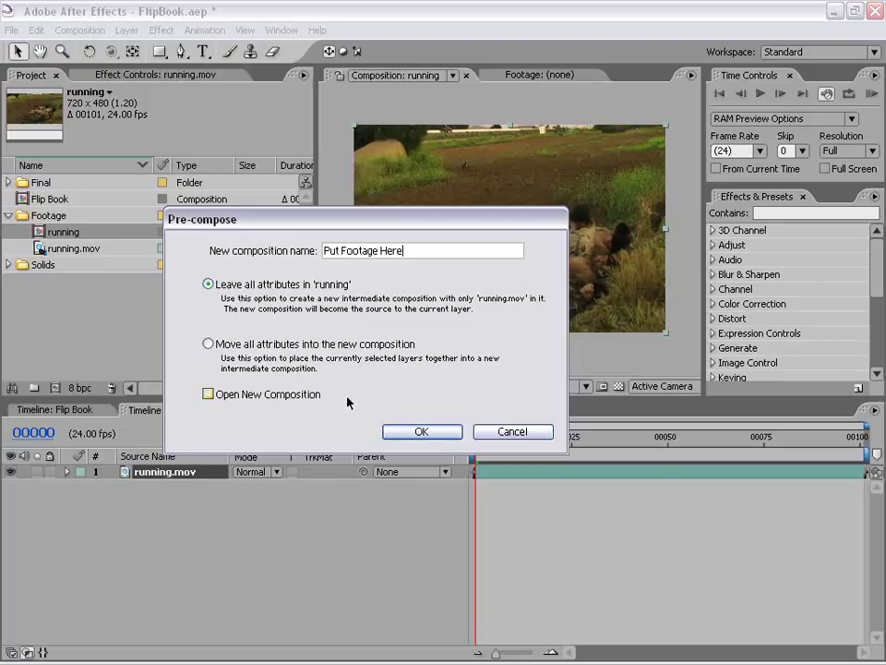
click(420, 434)
click(520, 542)
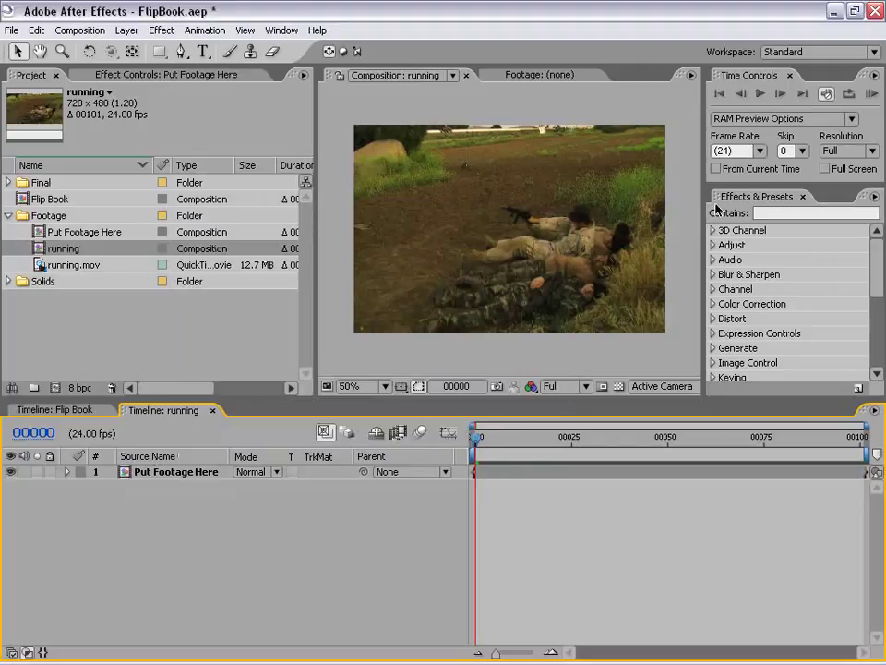
Apply the CC Page Turn effect to the Put Footage Here layer and move its fold position to about 536, 222
click(776, 212)
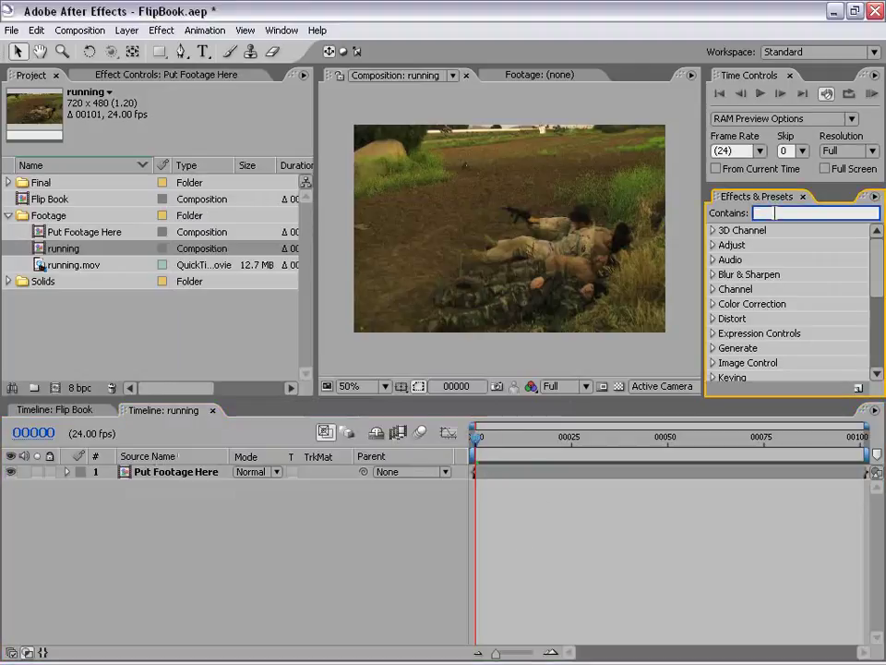
text(page)
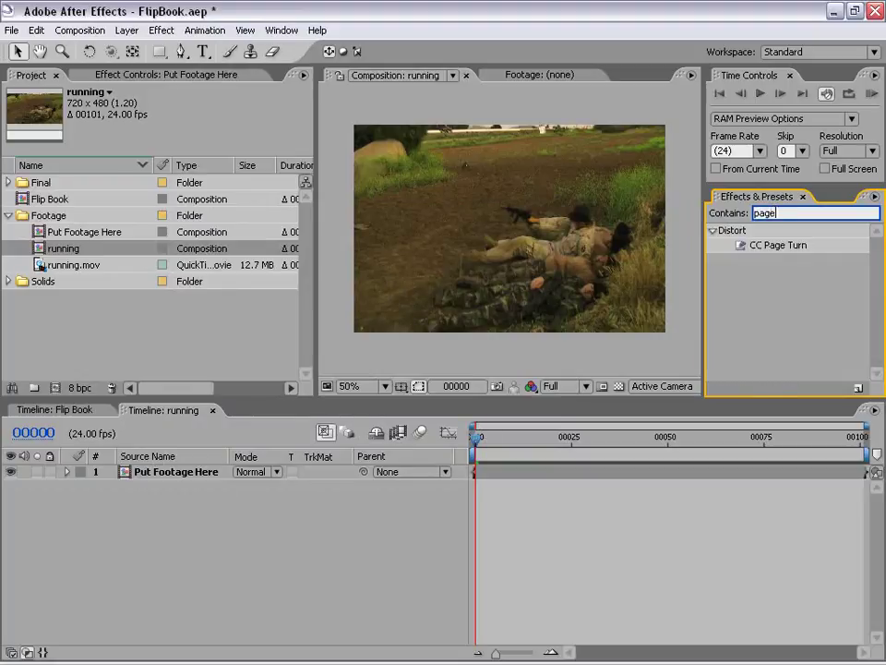
click(798, 248)
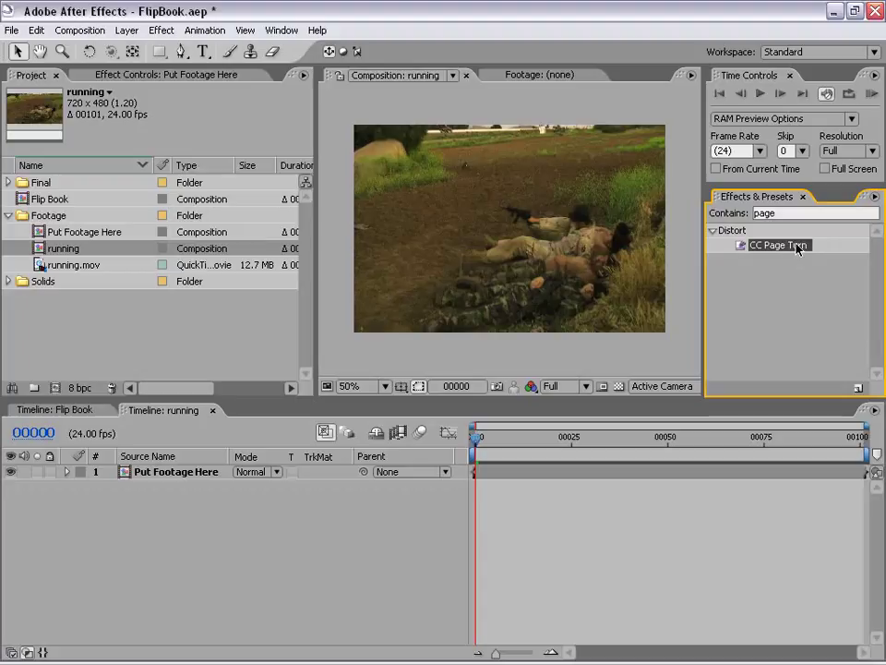
drag(778, 245, 475, 153)
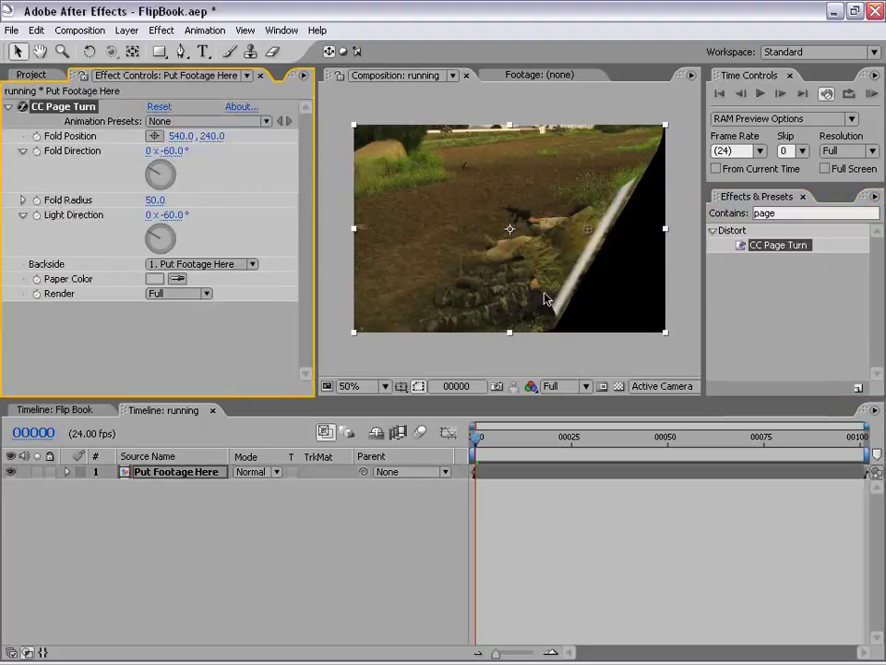
mouse_move(588, 236)
mouse_down()
mouse_move(521, 192)
mouse_move(632, 239)
mouse_move(526, 180)
mouse_move(589, 227)
mouse_up()
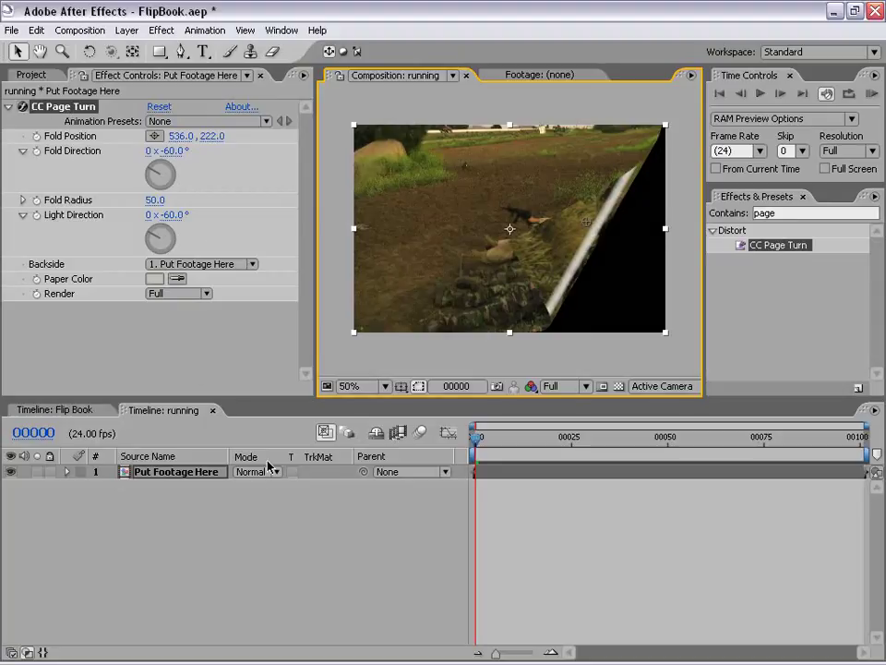
Scrub through the Flip Book composition to examine how its pages fold, and return to the running composition
click(55, 409)
click(541, 438)
drag(542, 437, 593, 438)
click(180, 412)
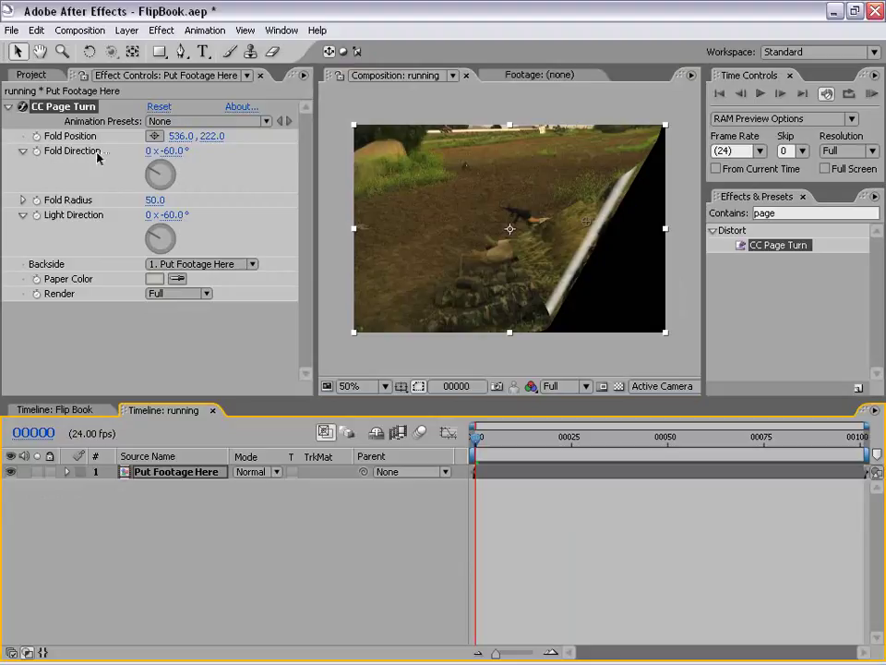
Set the page turn's Fold Direction to -35° and move its fold position to about 550, 244
click(170, 152)
text(-)
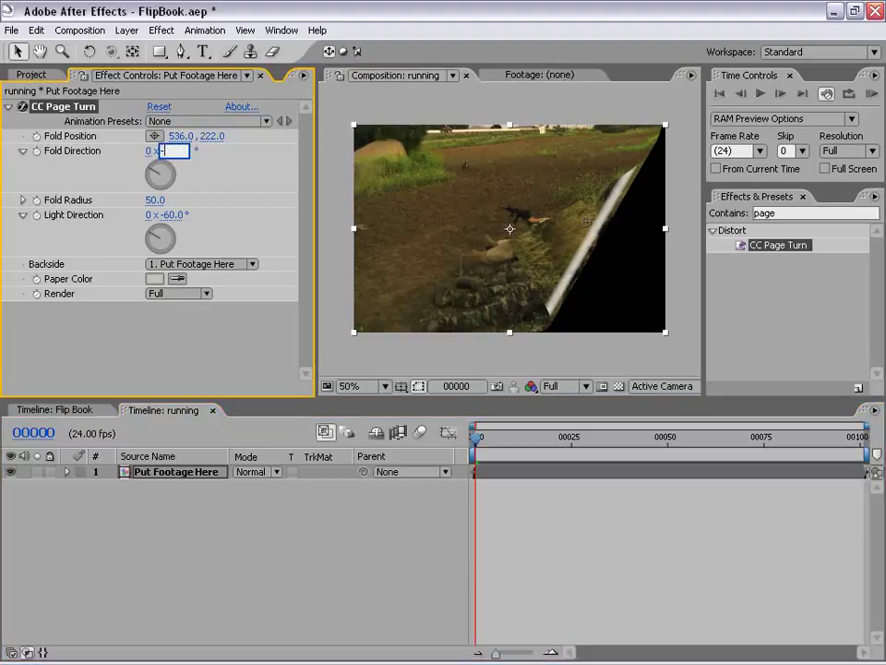
text(35)
key(Return)
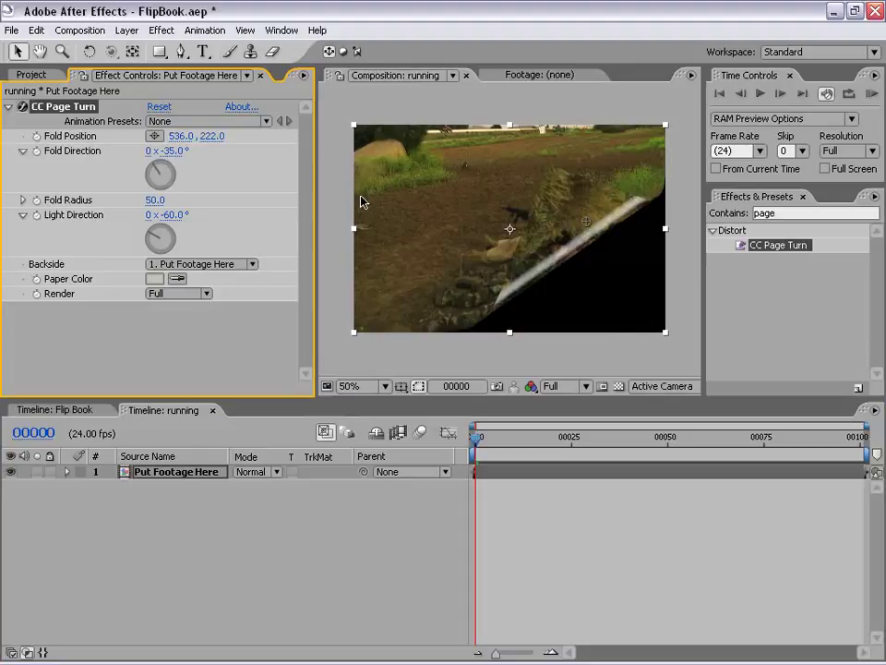
mouse_move(585, 223)
mouse_down()
mouse_move(520, 152)
mouse_move(608, 248)
mouse_move(591, 229)
mouse_up()
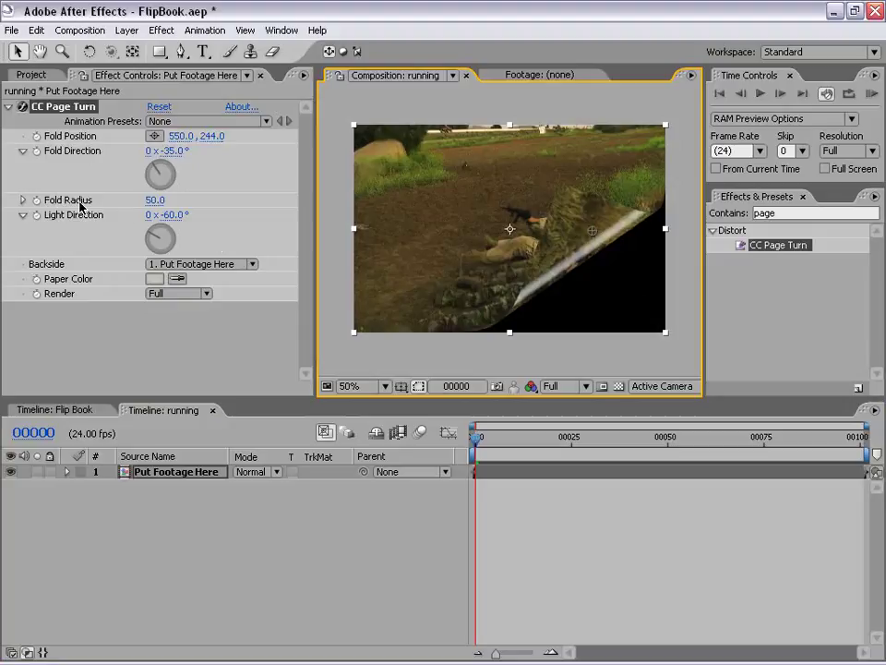
Set the page turn's Fold Radius to 75
click(155, 200)
text(75)
key(Return)
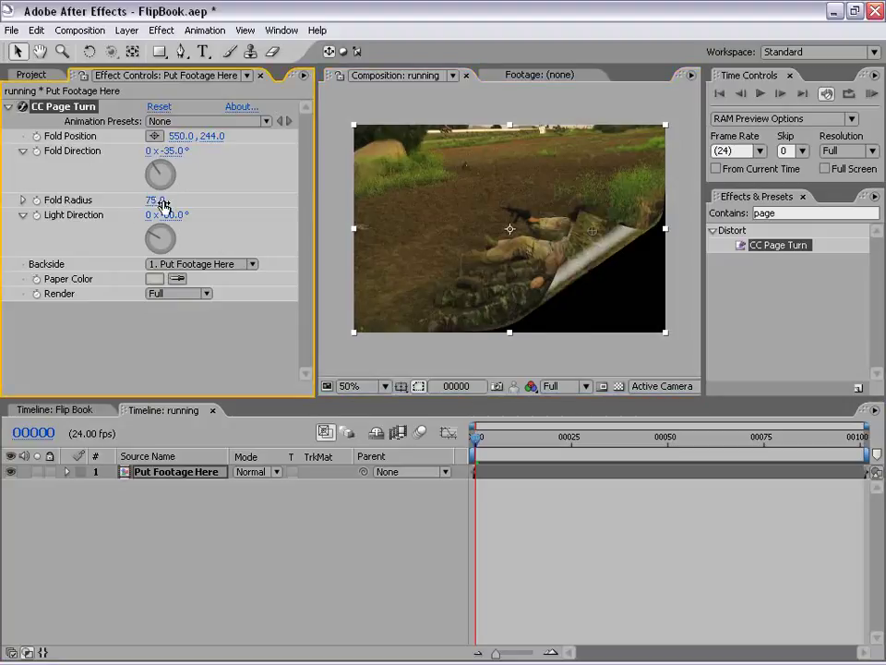
Compare the page turn's Backside set to None and to Put Footage Here, and leave it on None
click(183, 265)
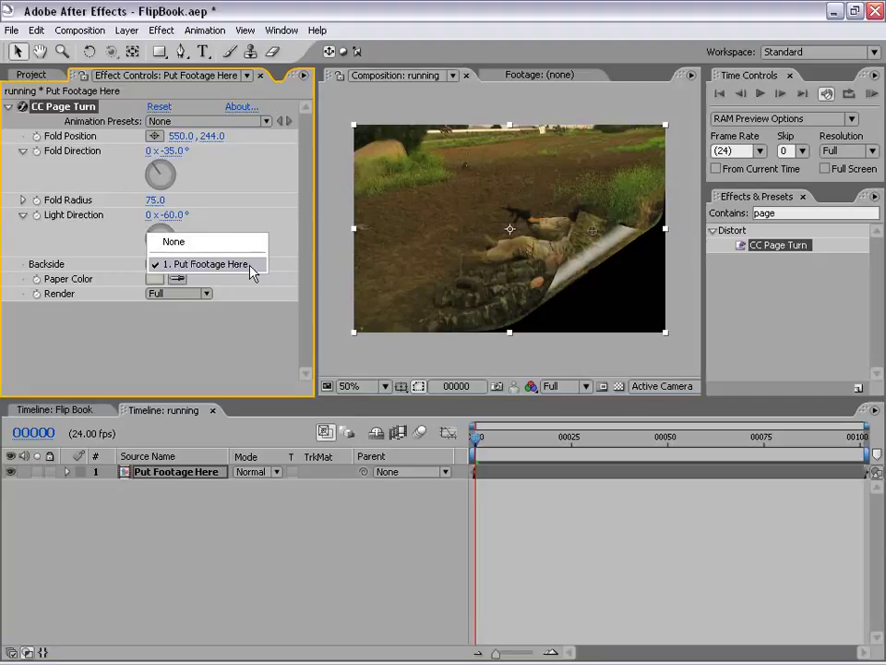
click(199, 243)
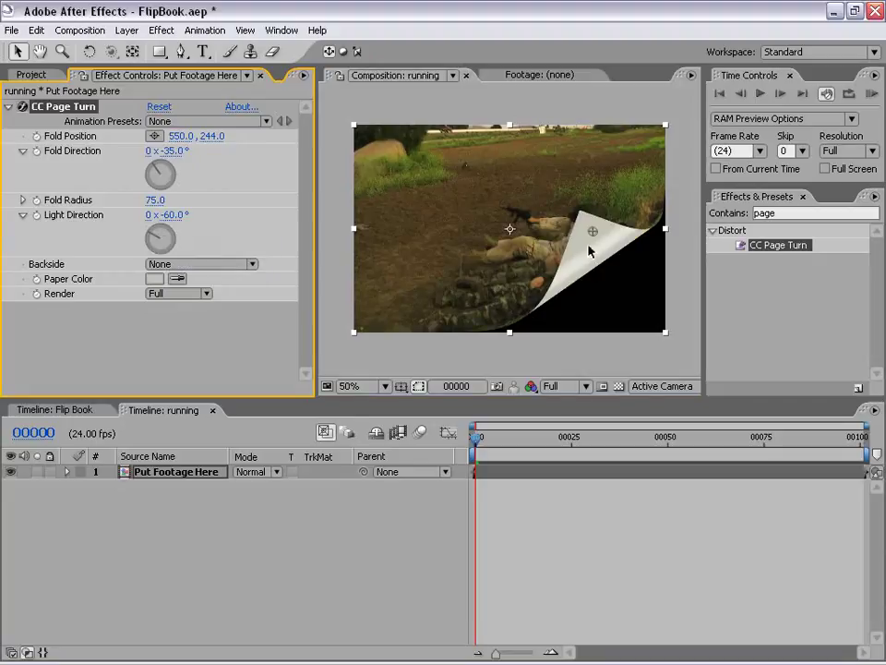
click(197, 265)
click(190, 290)
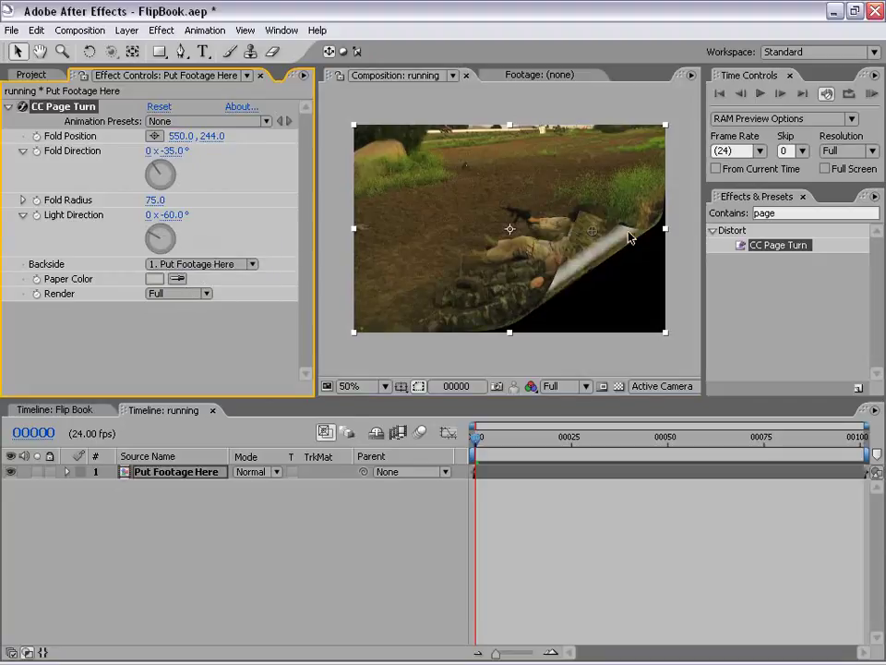
click(198, 265)
click(184, 241)
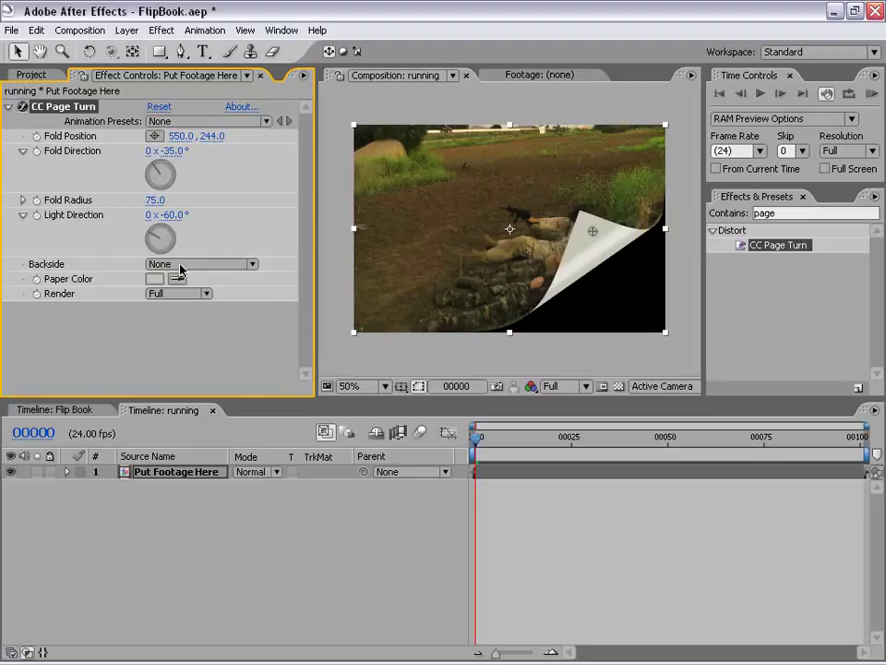
Set the page turn's Paper Color to a darker tan, A9965D
click(155, 279)
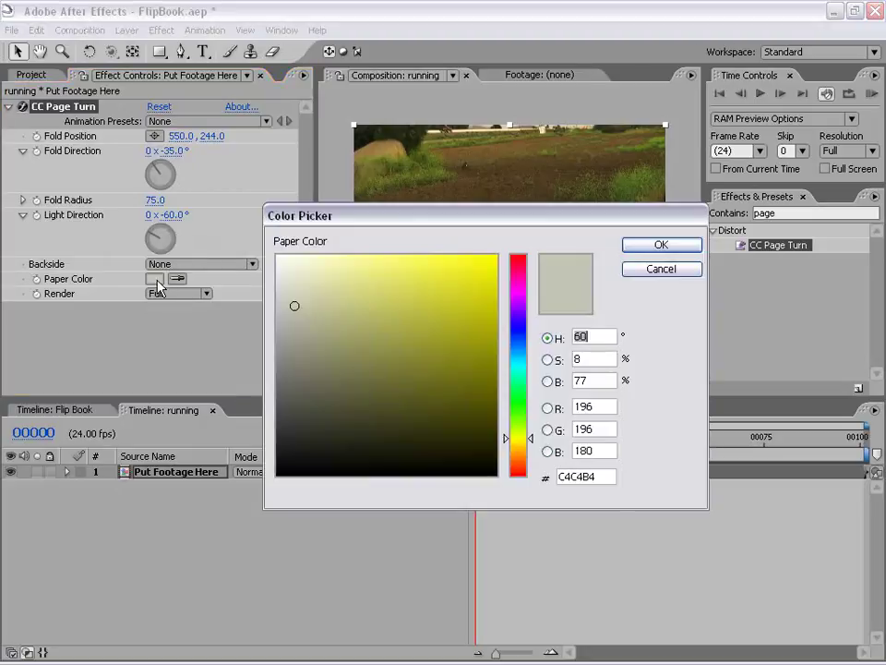
drag(525, 440, 525, 447)
click(359, 292)
click(376, 289)
click(666, 245)
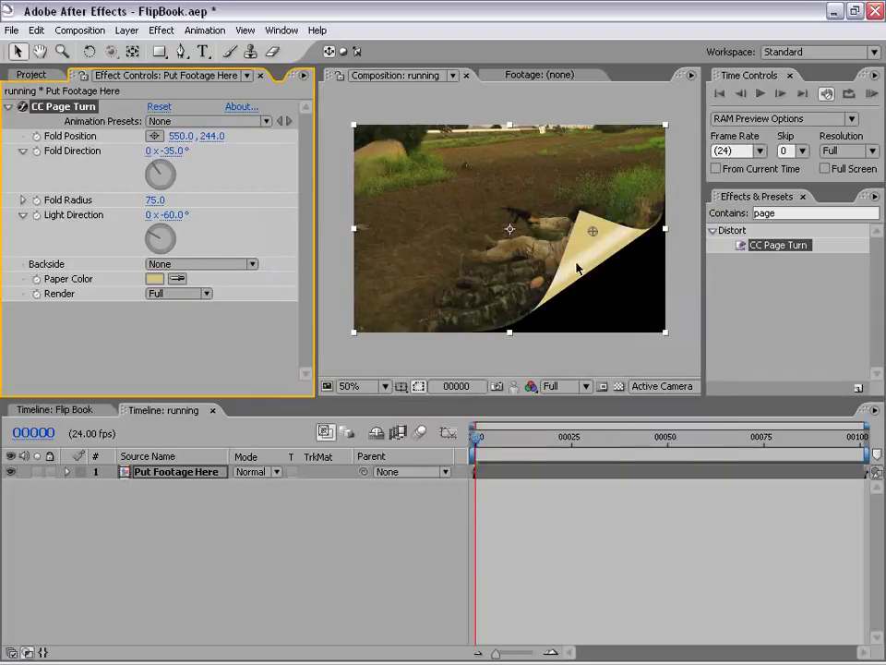
click(154, 279)
drag(376, 306, 374, 328)
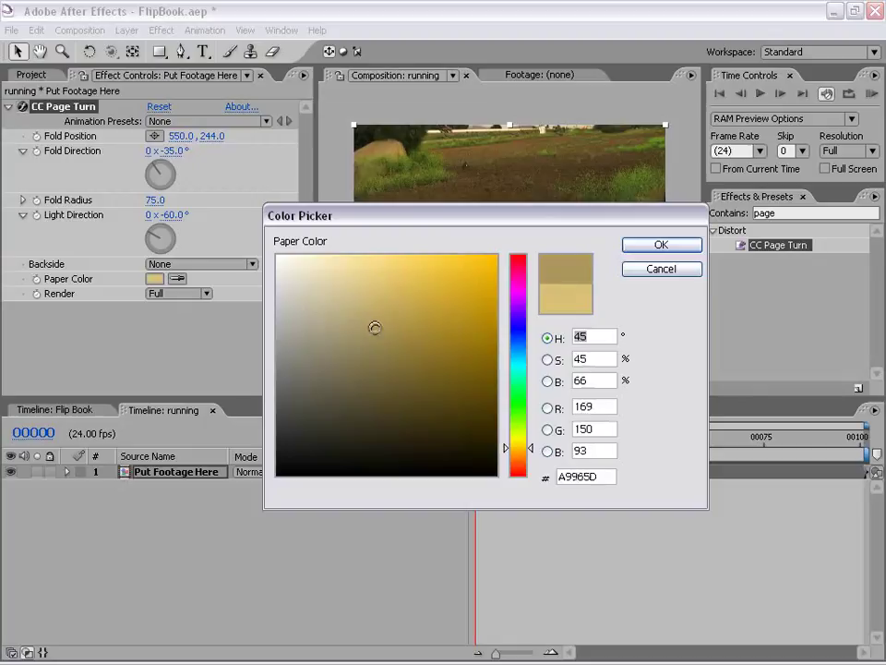
click(660, 244)
click(532, 367)
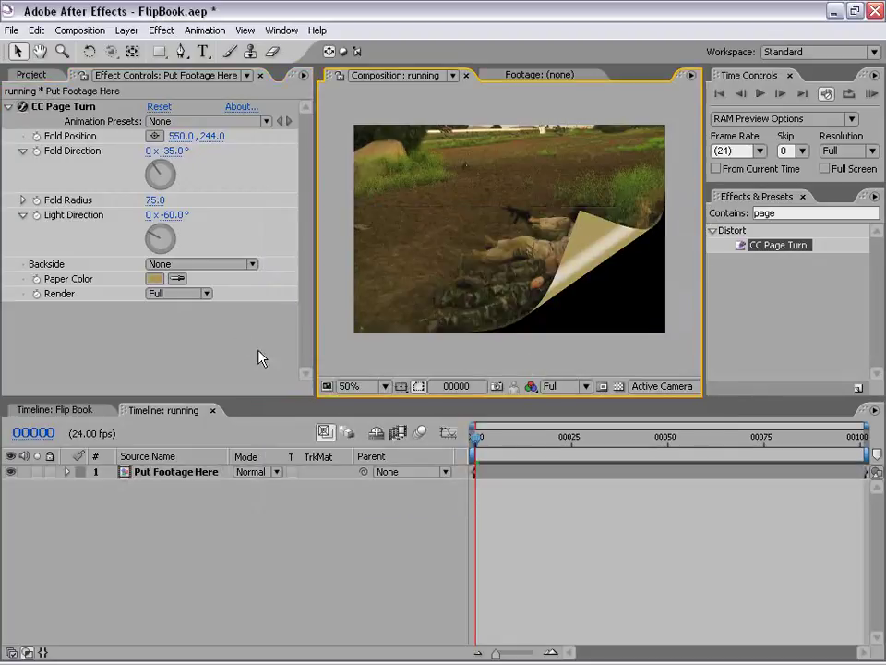
Move the page turn's fold point just outside the lower-right corner, about 748, 478, and keyframe Fold Position at frame 0
click(504, 475)
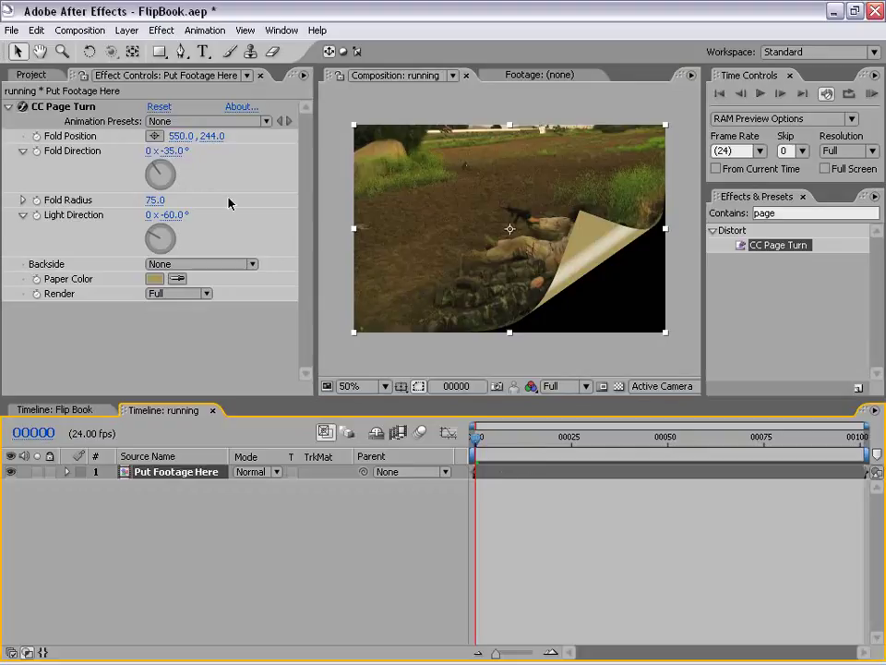
click(55, 105)
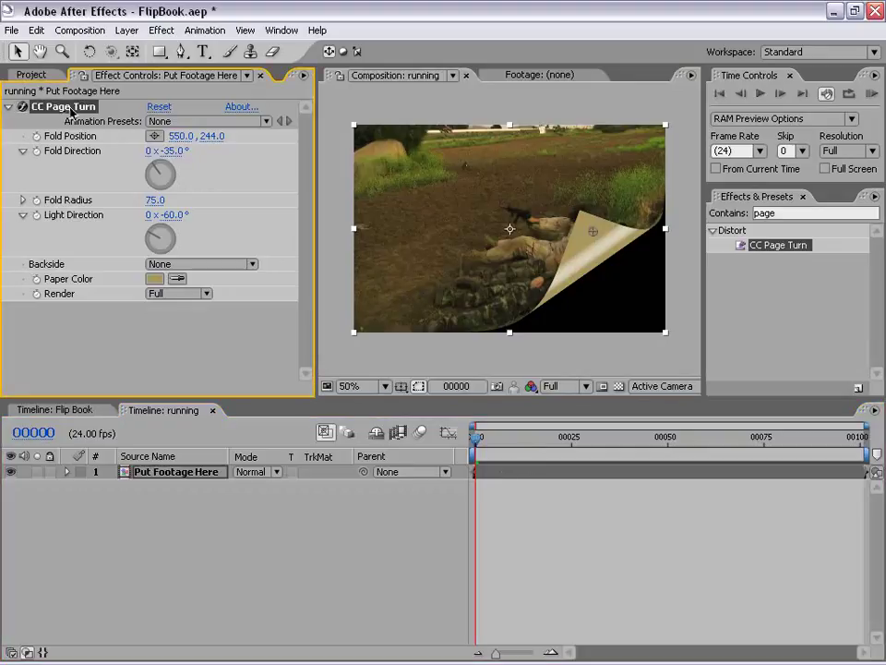
drag(595, 236, 683, 339)
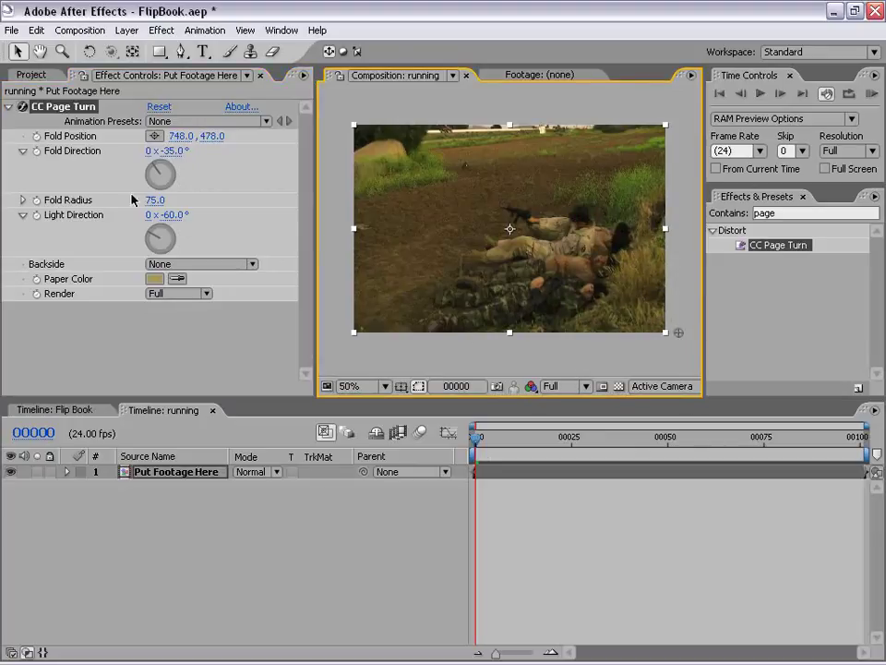
click(37, 137)
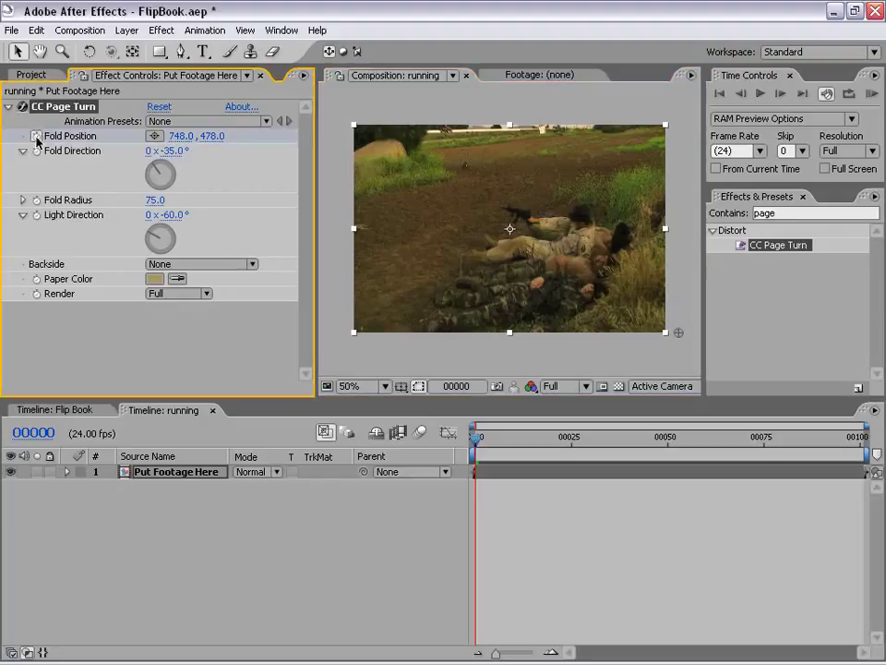
At frame 1, move the fold point beyond the image's upper-left corner, to about -28, -70
key(Page_Down)
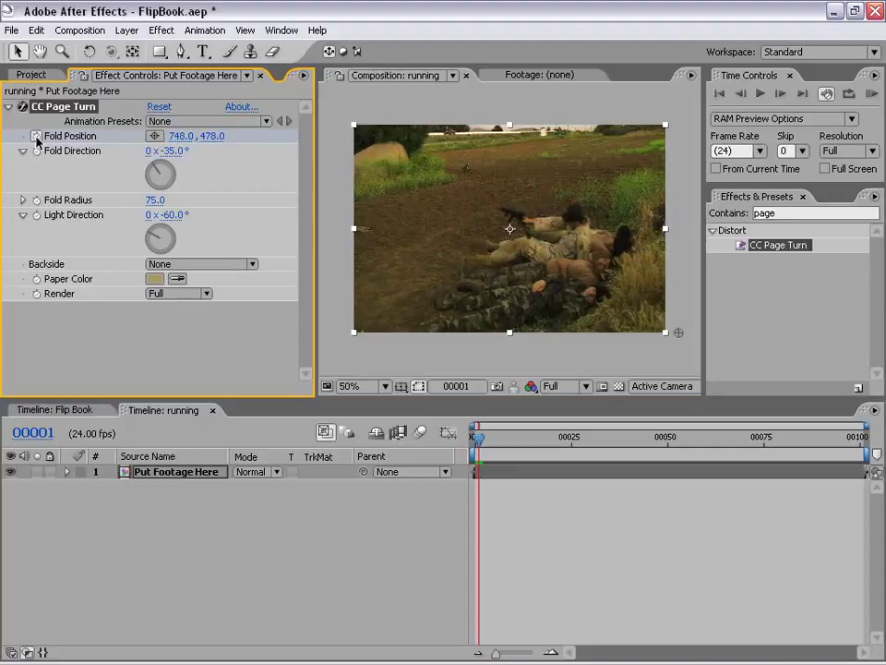
key(=)
key(=)
key(=)
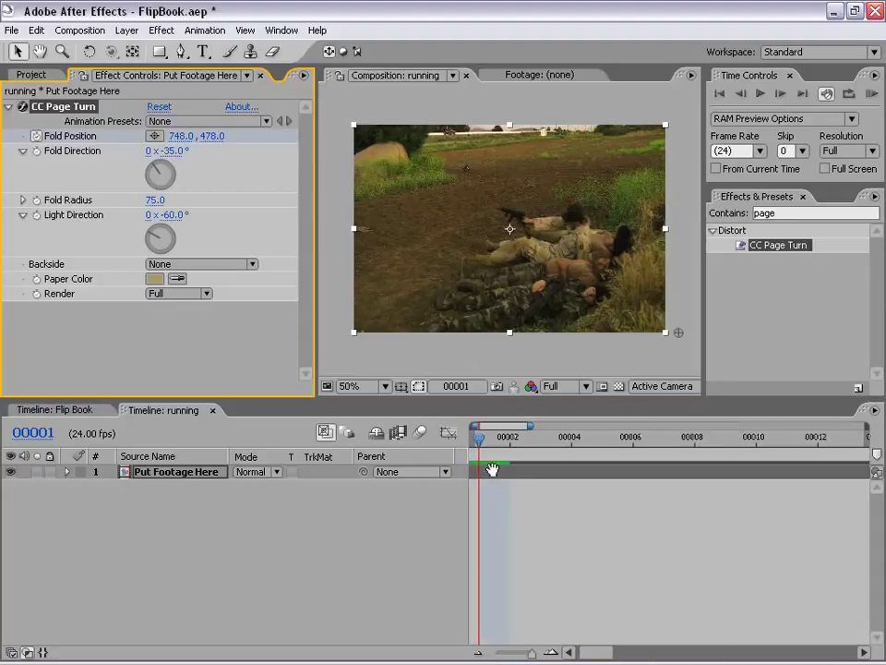
drag(492, 469, 607, 485)
drag(483, 442, 512, 443)
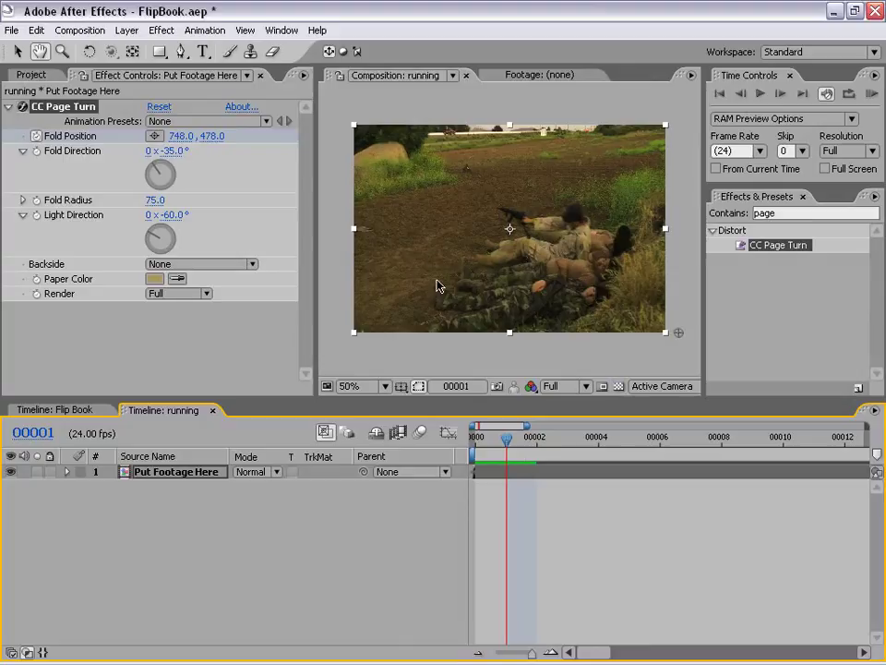
drag(678, 335, 342, 95)
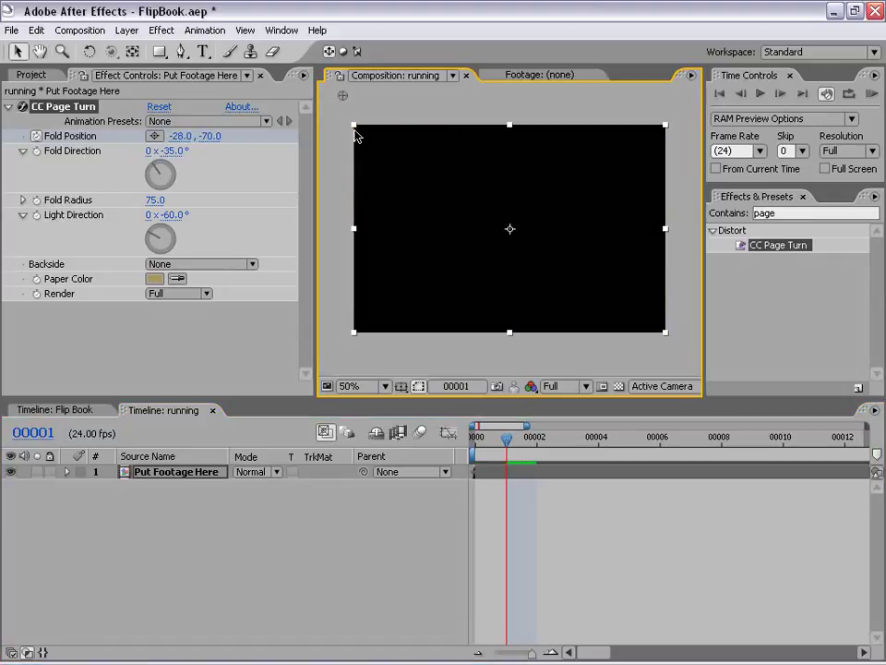
Return to frame 0 and apply the Directional Blur effect to the Put Footage Here layer
click(485, 443)
drag(481, 444, 497, 444)
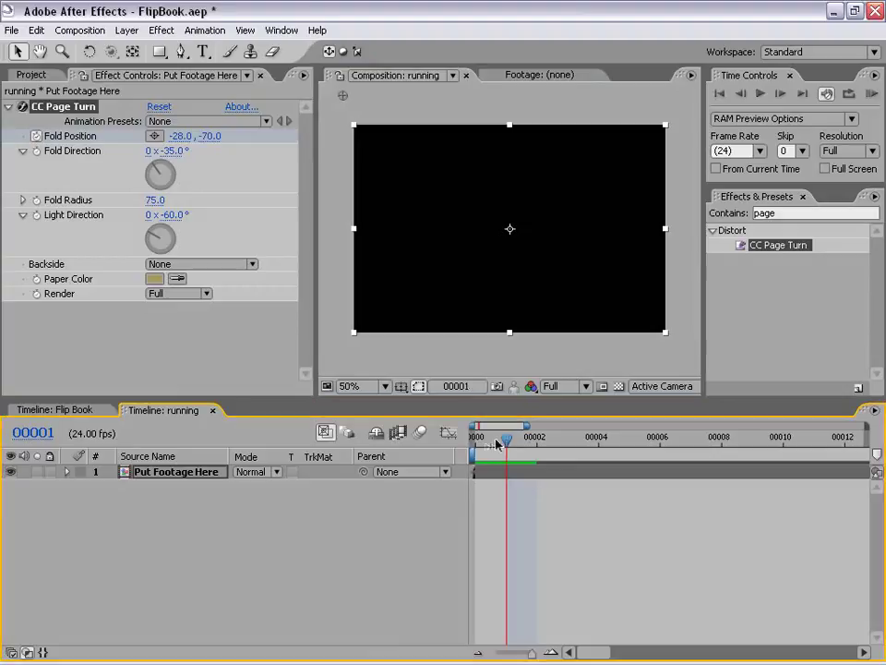
drag(497, 444, 482, 437)
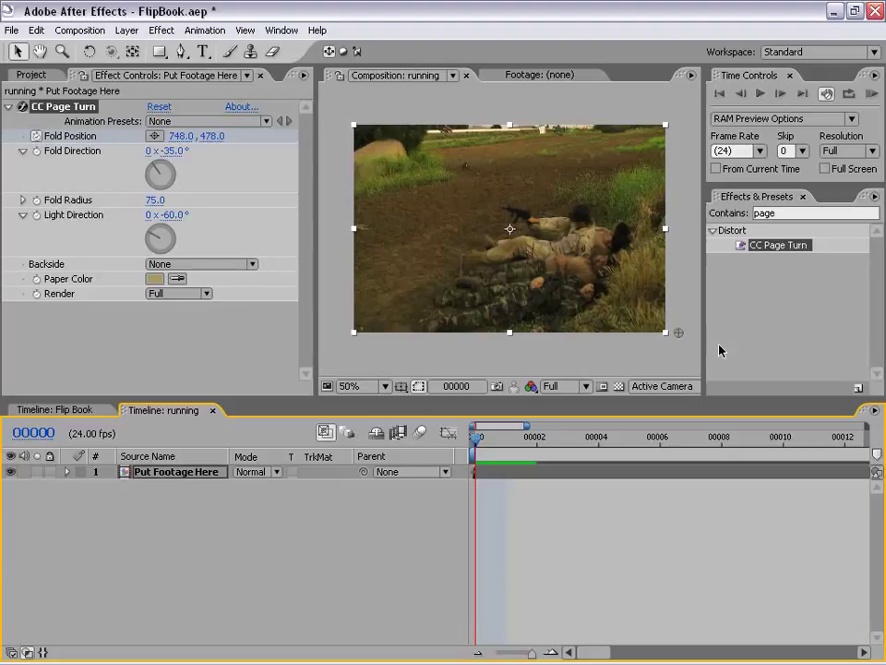
click(789, 213)
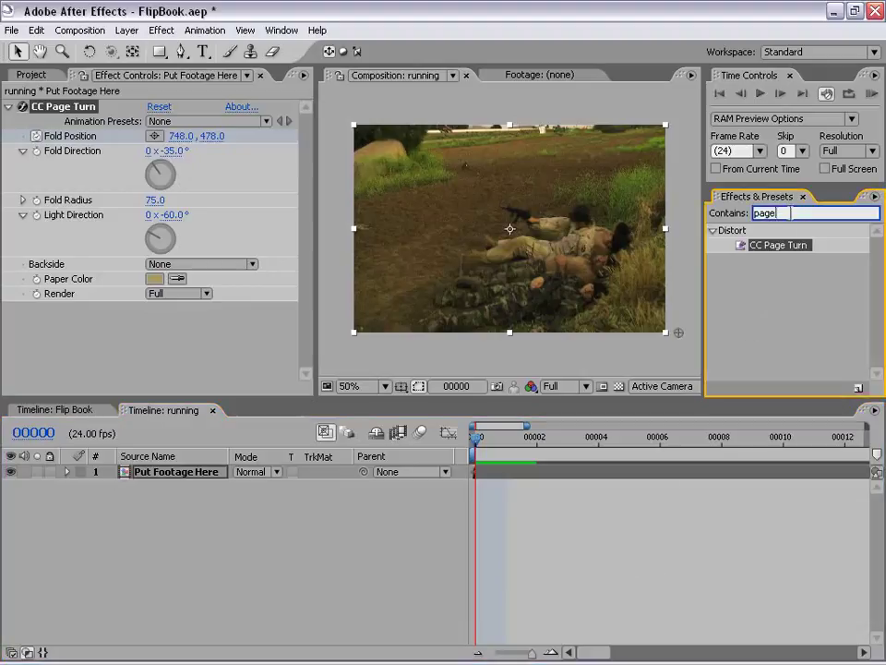
text(direc)
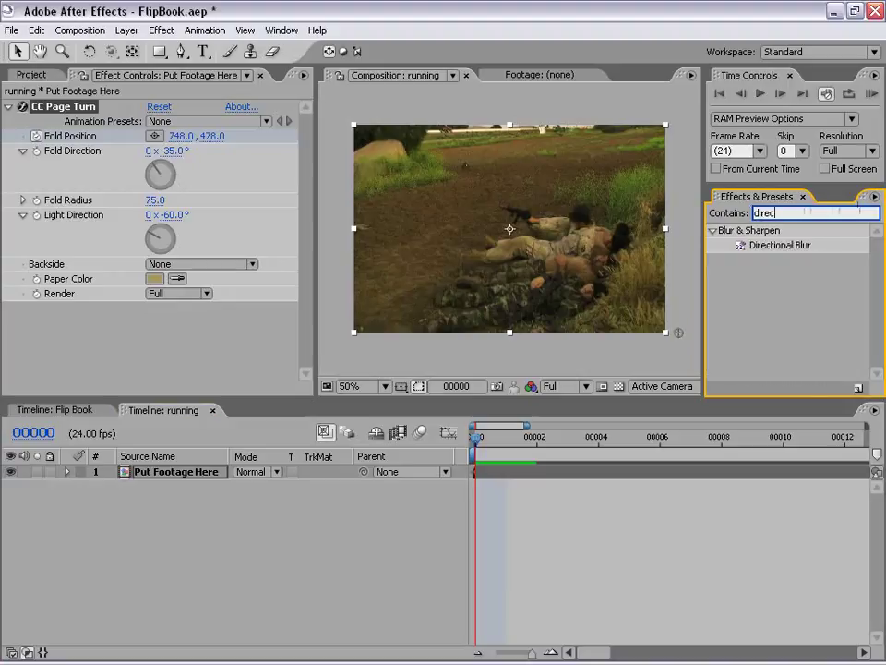
click(778, 245)
drag(777, 245, 555, 236)
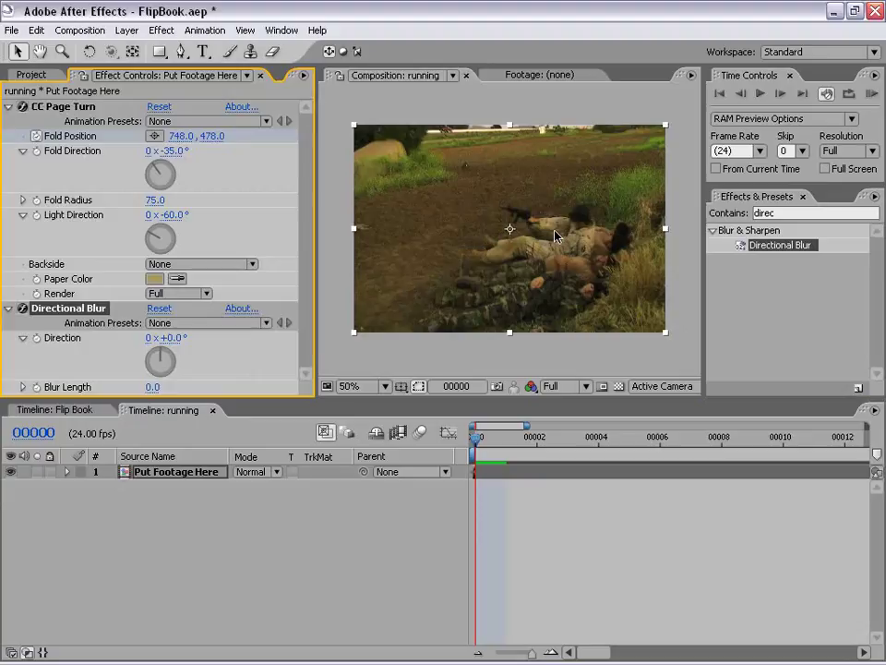
Keyframe the Directional Blur's Blur Length at 0 on frame 0 and 30 on frame 1
click(36, 388)
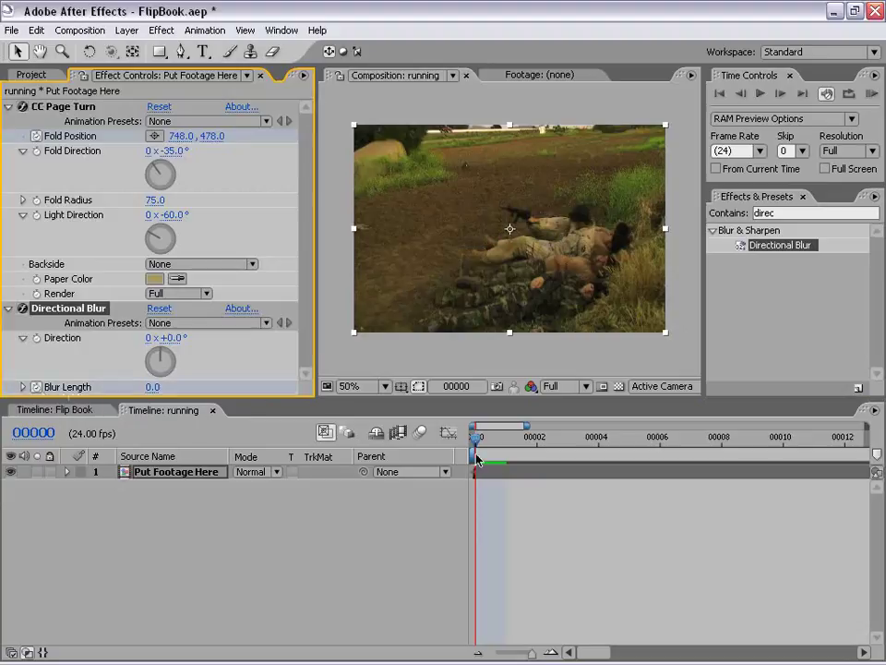
drag(474, 443, 507, 439)
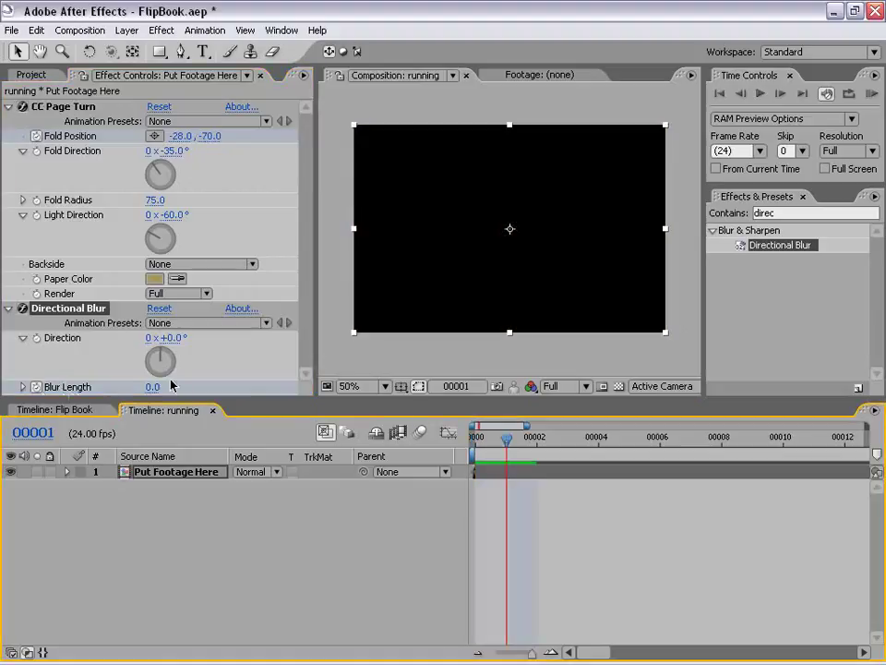
click(152, 387)
text(30)
key(Return)
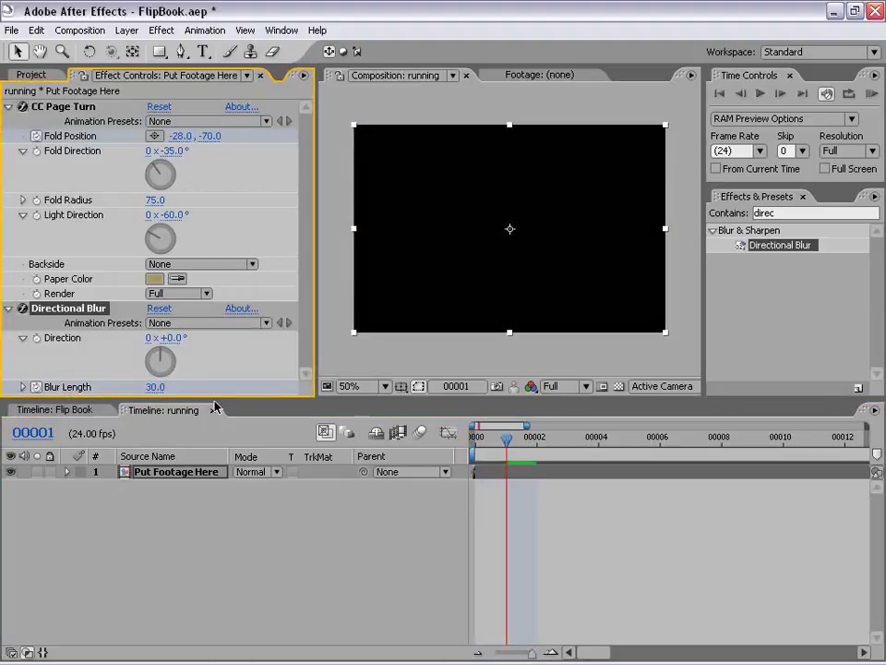
Check the animation between frames 0 and 1, return to frame 0 and reveal the layer's keyframed properties
drag(479, 438, 472, 440)
click(505, 441)
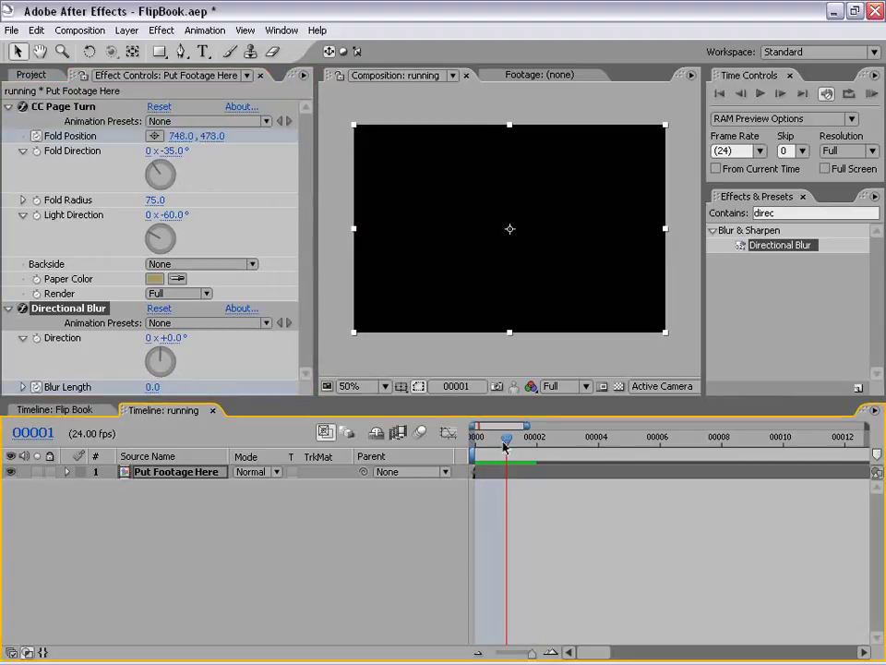
click(517, 581)
click(498, 477)
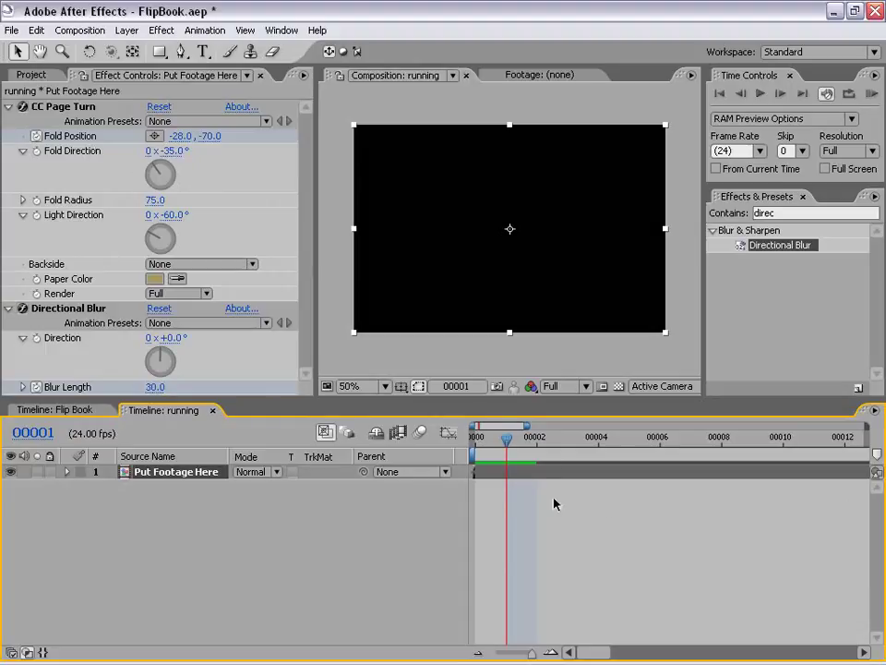
drag(506, 436, 476, 436)
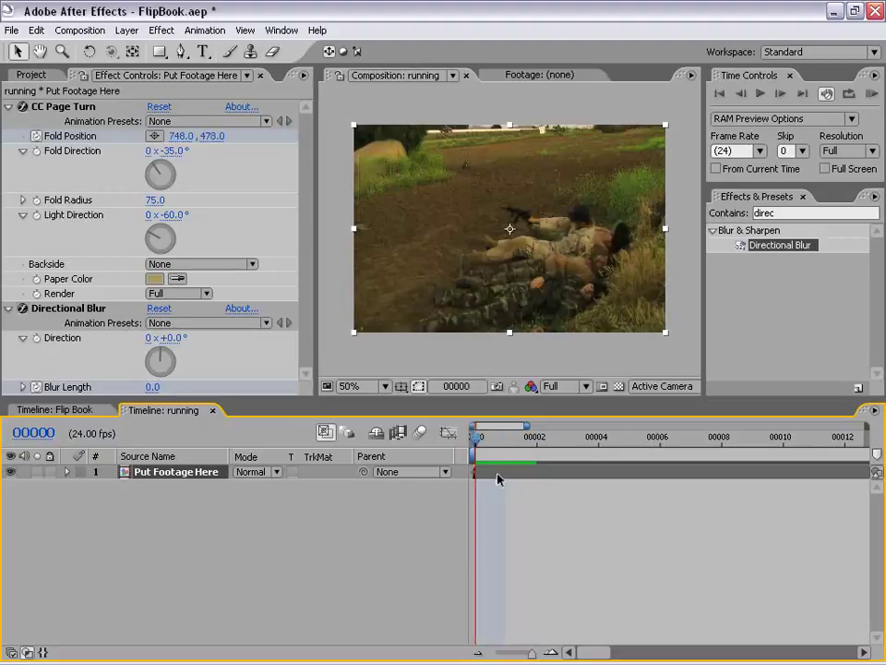
key(u)
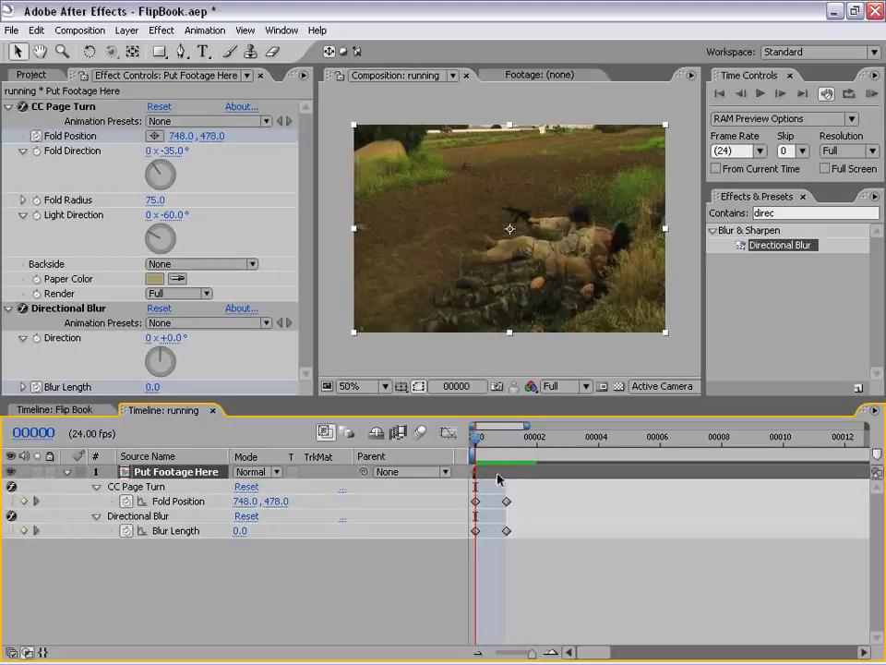
click(364, 556)
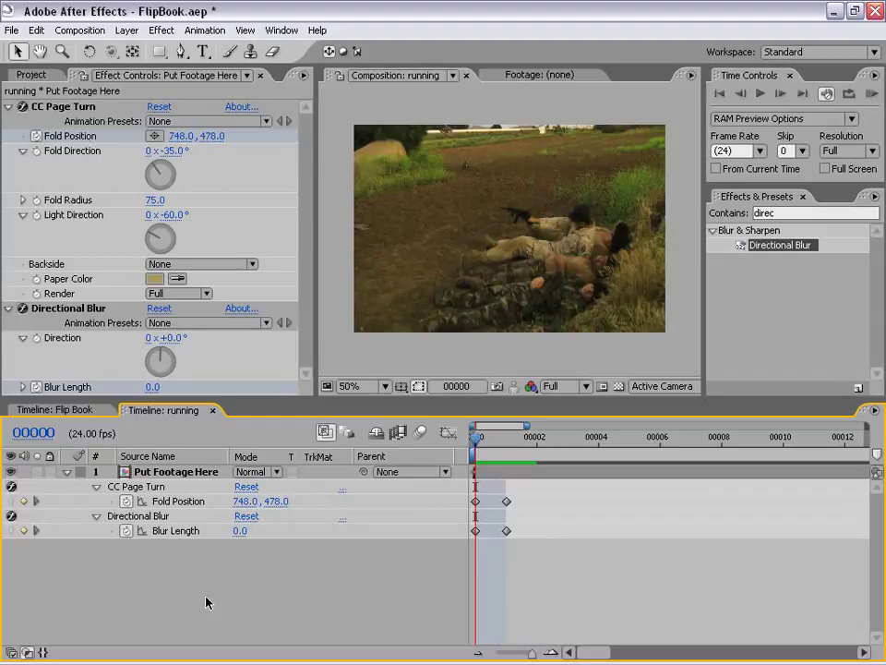
Add the expression loopOut(type = "cycle", numKeyframes = 0) to the page turn's Fold Position
alt+click(125, 501)
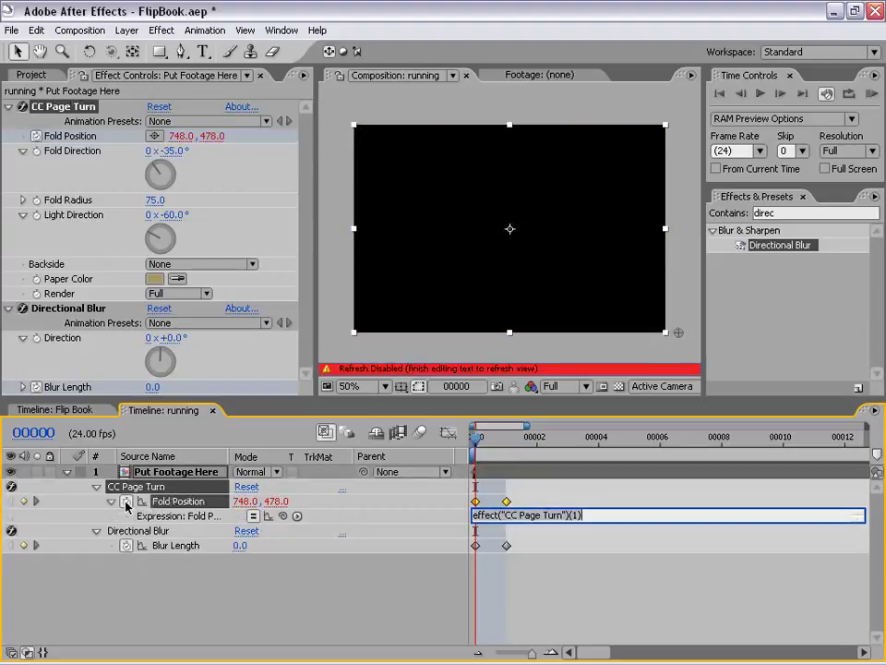
click(297, 516)
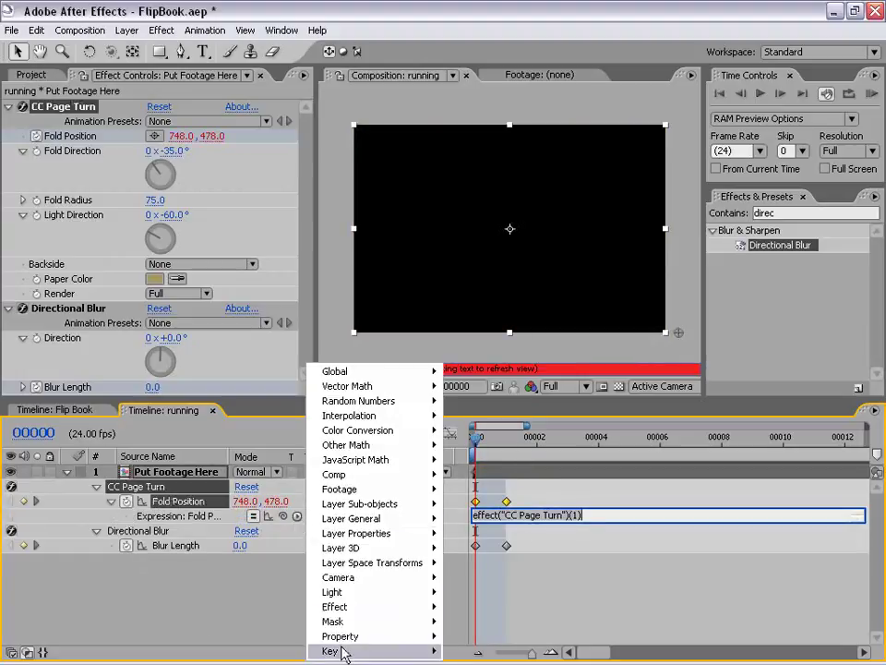
mouse_move(340, 635)
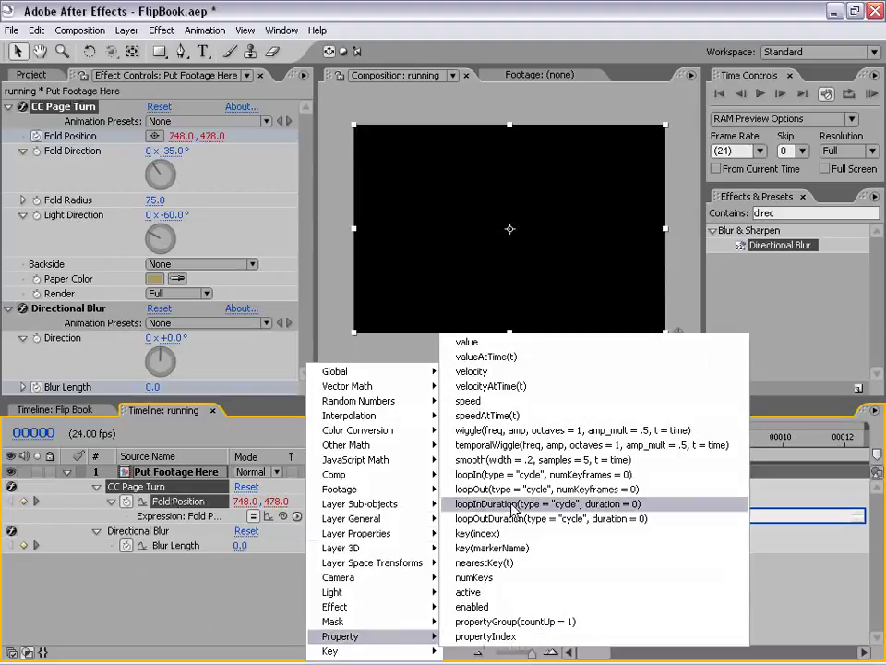
click(656, 498)
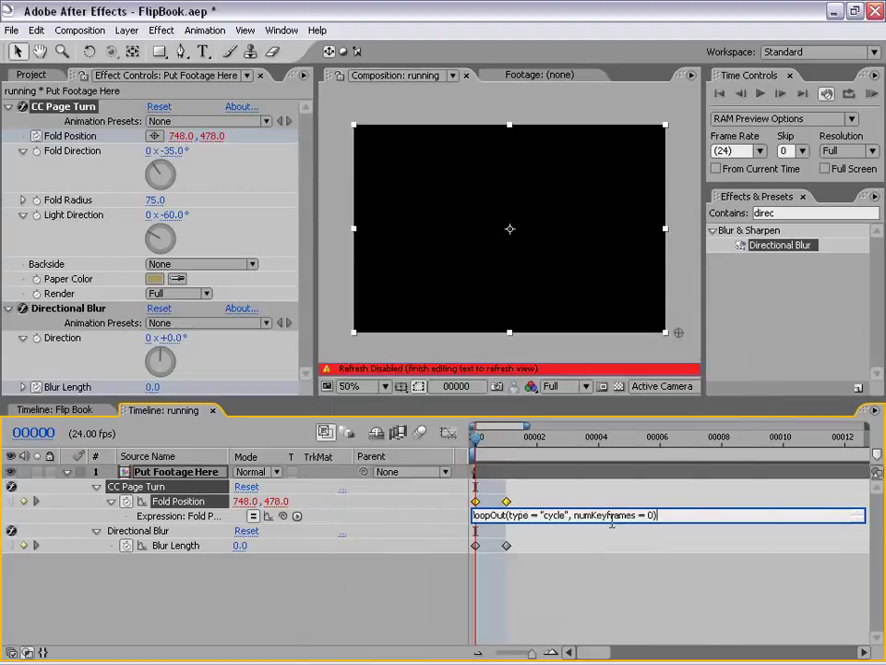
click(573, 601)
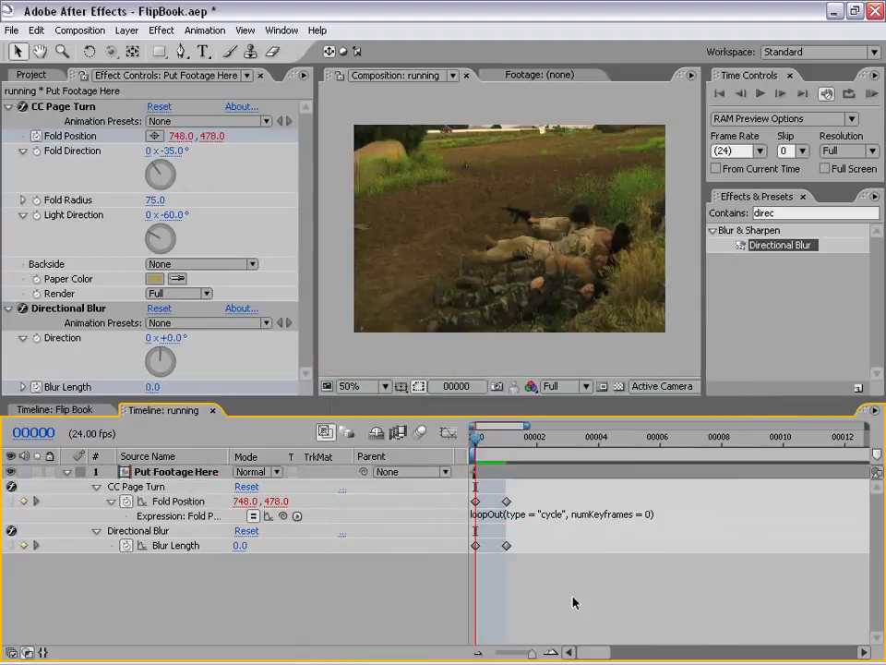
Add the expression loopOut(type = "cycle", numKeyframes = 0) to the Directional Blur's Blur Length
alt+click(129, 545)
click(296, 560)
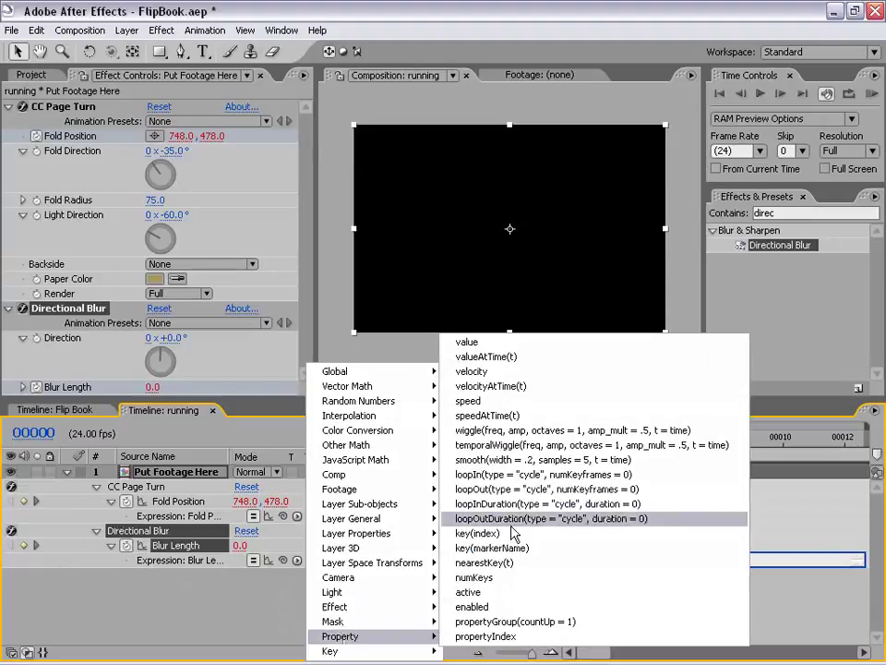
click(675, 495)
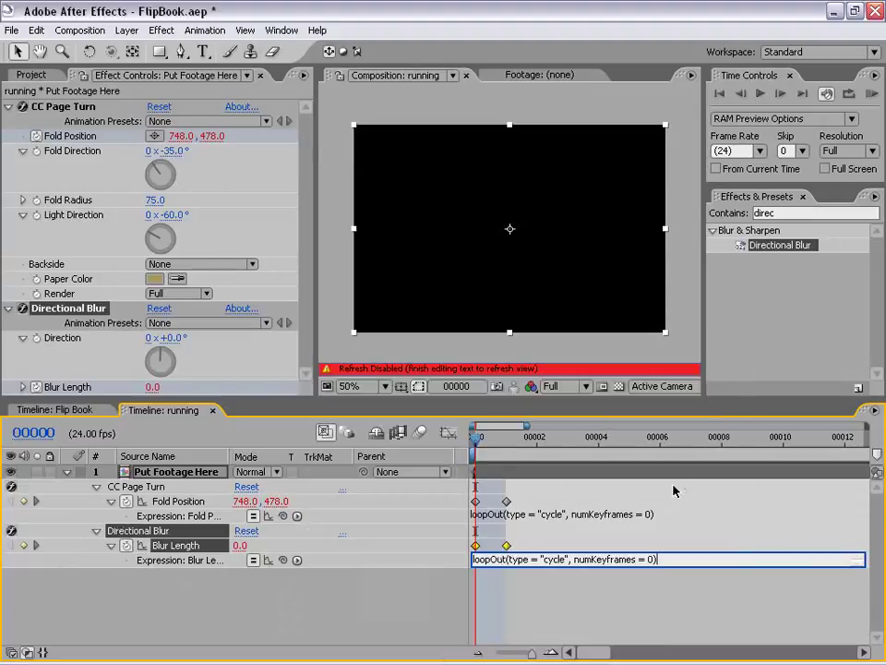
click(573, 597)
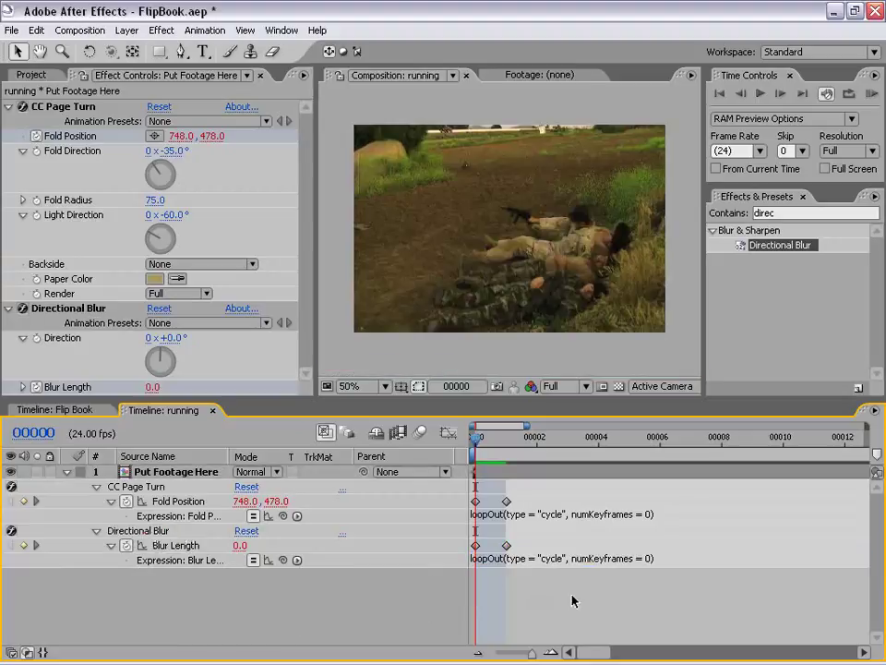
Move the second Fold Position and Blur Length keyframes to frame 10 and view the half-turned page at frame 4
drag(495, 453, 468, 454)
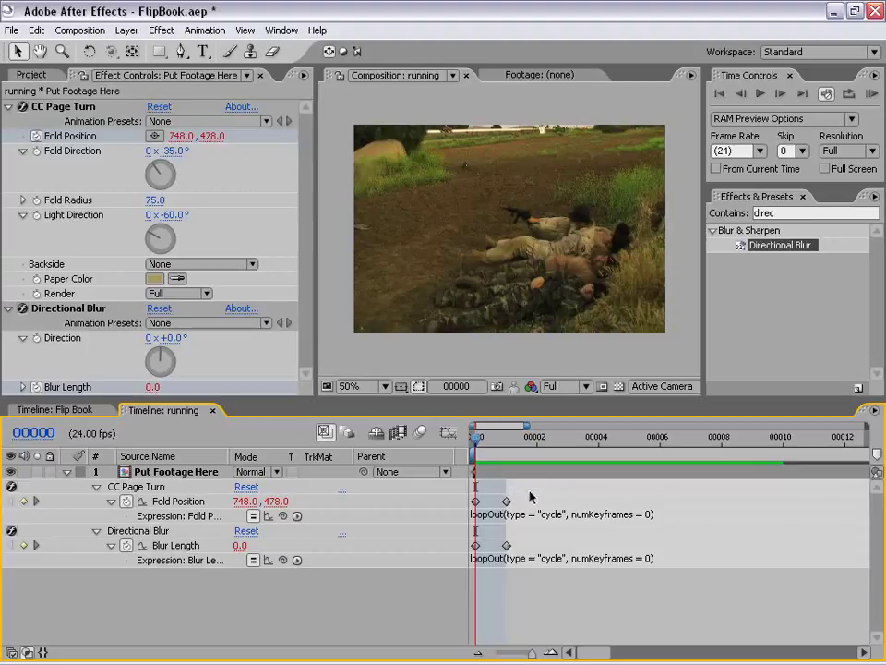
drag(533, 487, 496, 566)
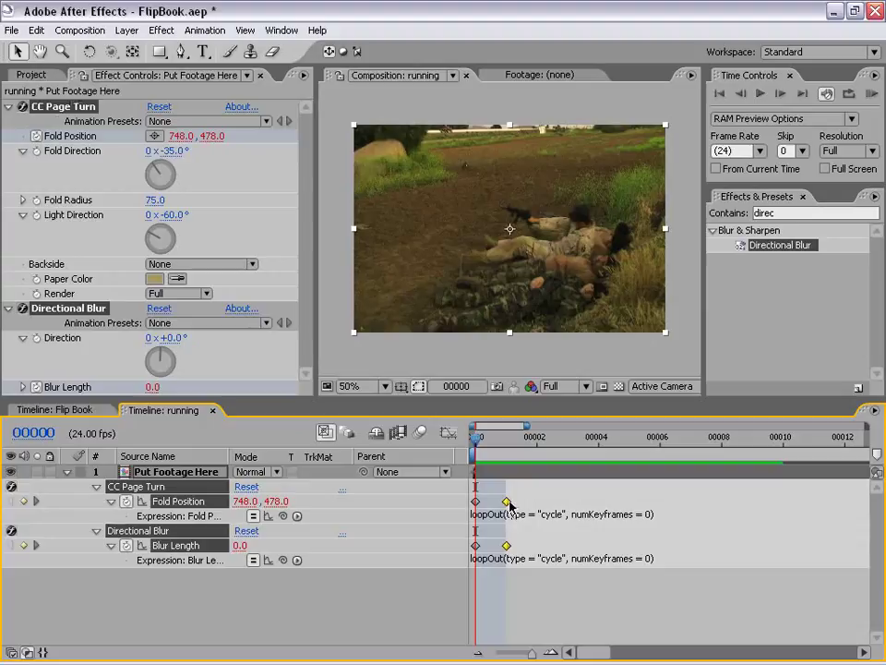
drag(506, 501, 786, 506)
drag(475, 439, 608, 451)
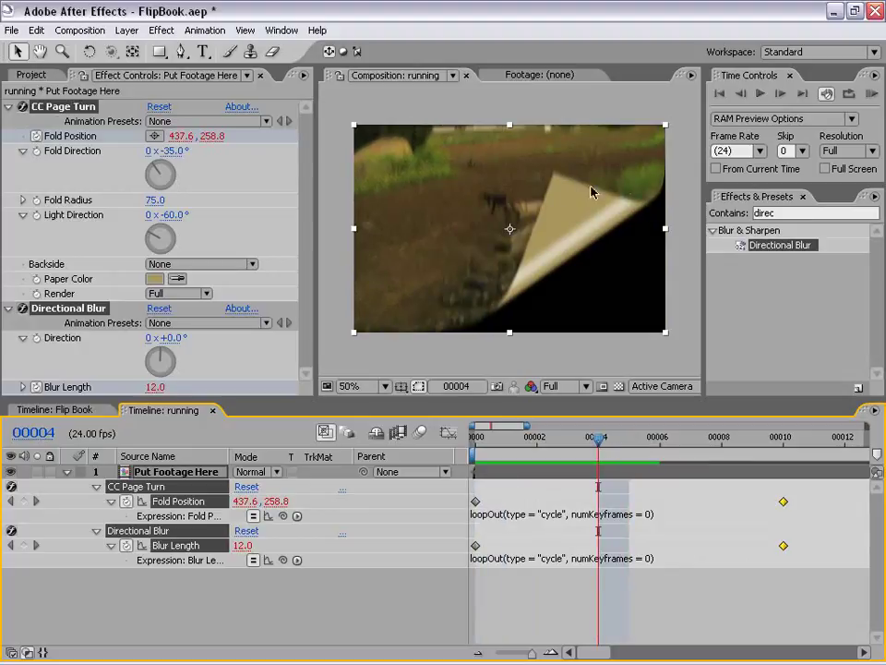
click(542, 592)
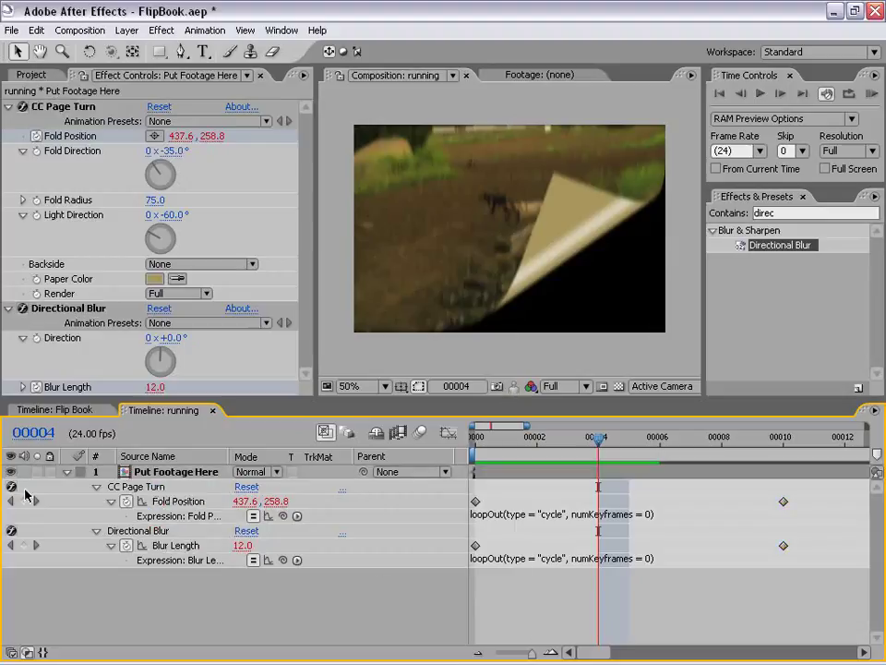
Duplicate the Put Footage Here layer and reveal the duplicate's keyframed properties in an enlarged timeline
click(157, 474)
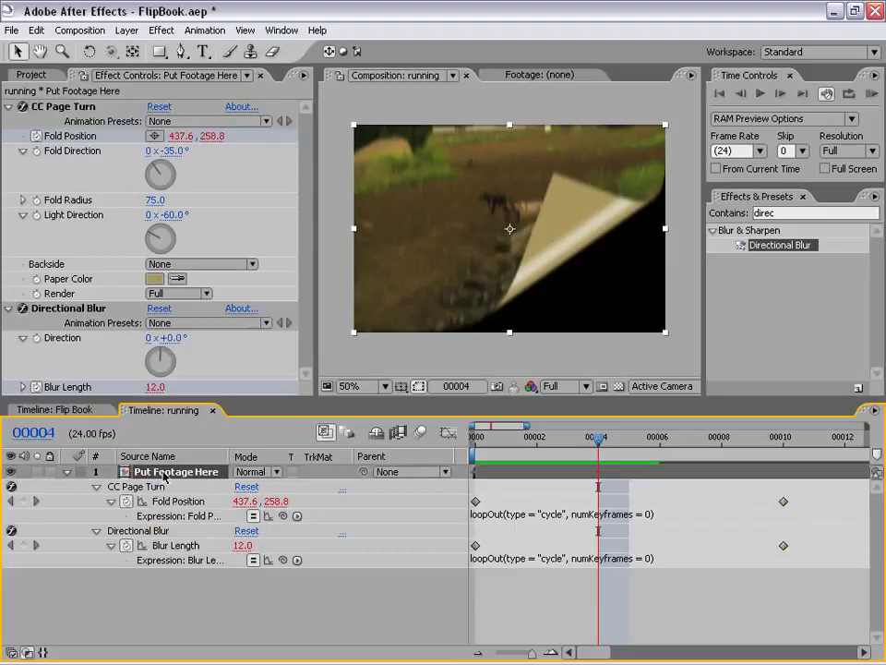
click(37, 31)
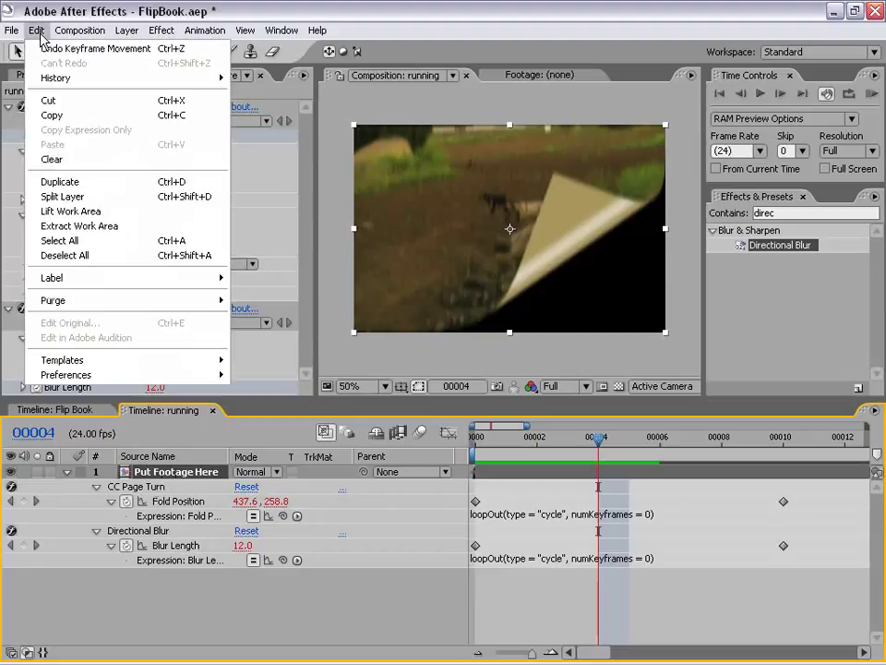
click(83, 184)
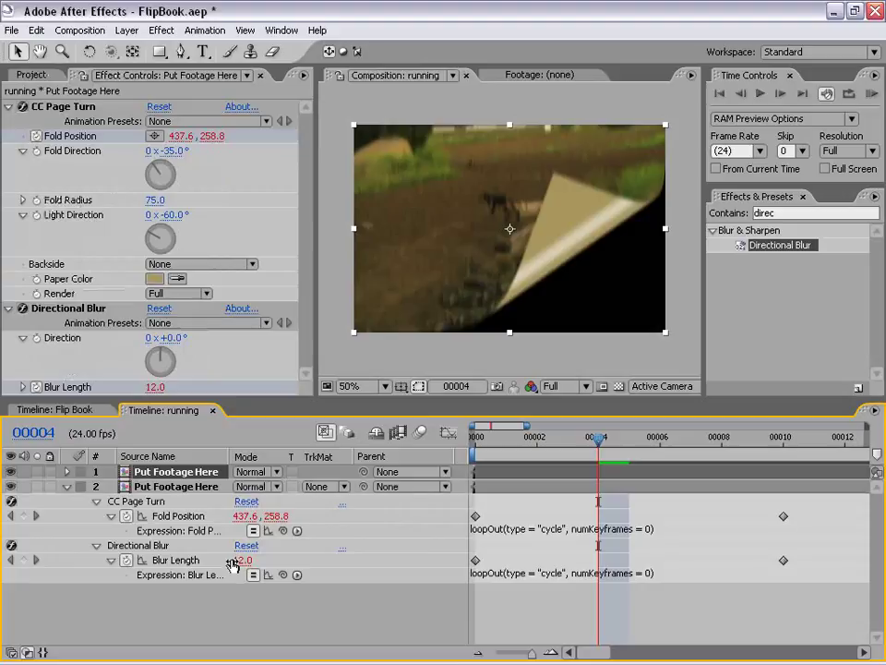
key(u)
drag(445, 402, 445, 387)
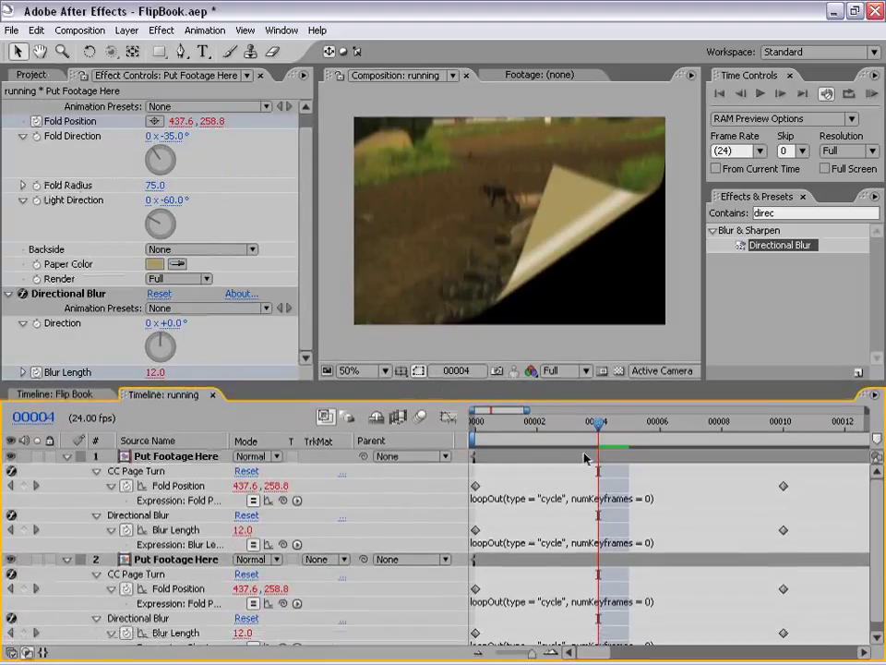
Set the upper layer's CC Page Turn Render to Backside and check it with the lower layer temporarily hidden
click(507, 462)
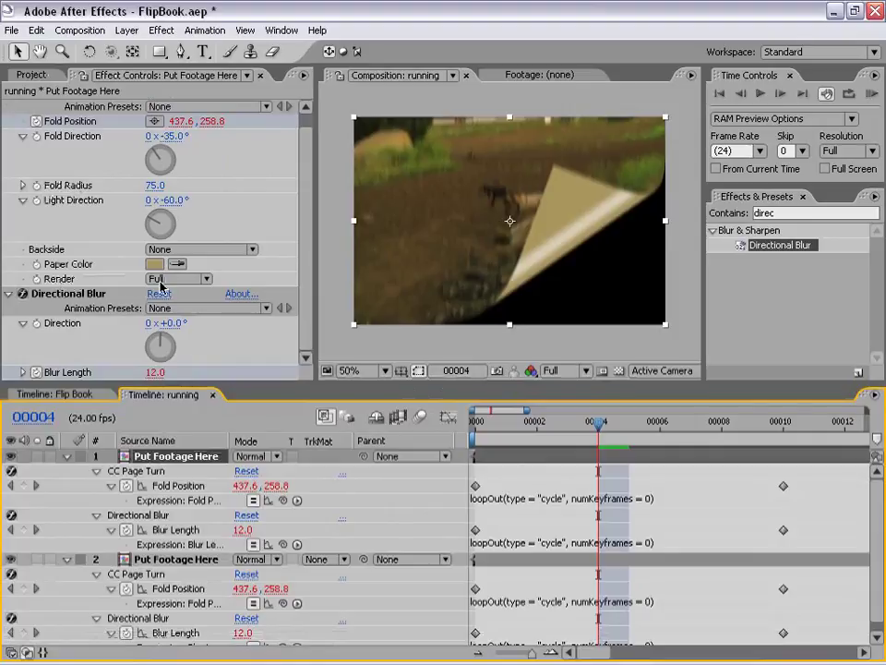
drag(307, 280, 306, 265)
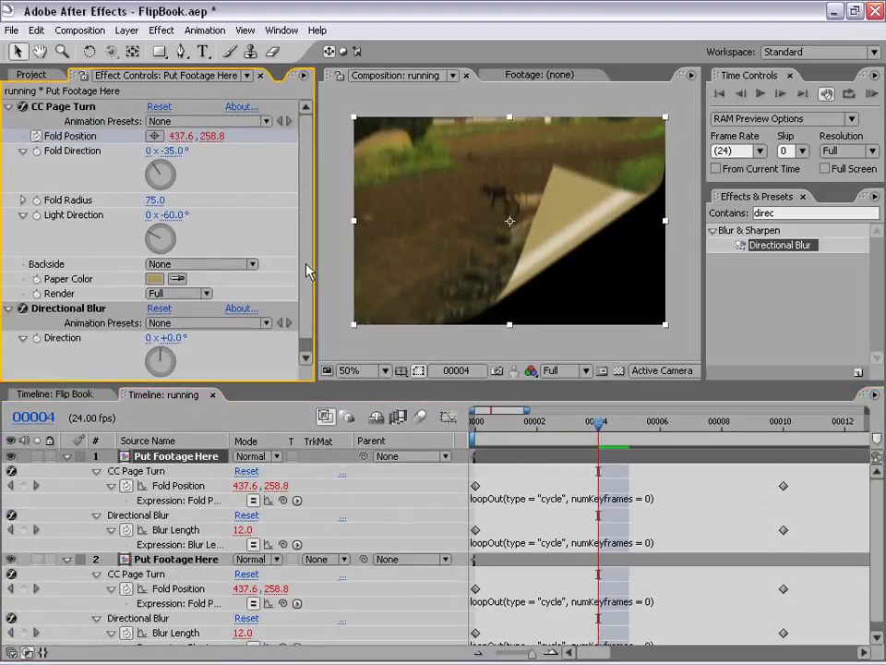
click(152, 293)
click(181, 312)
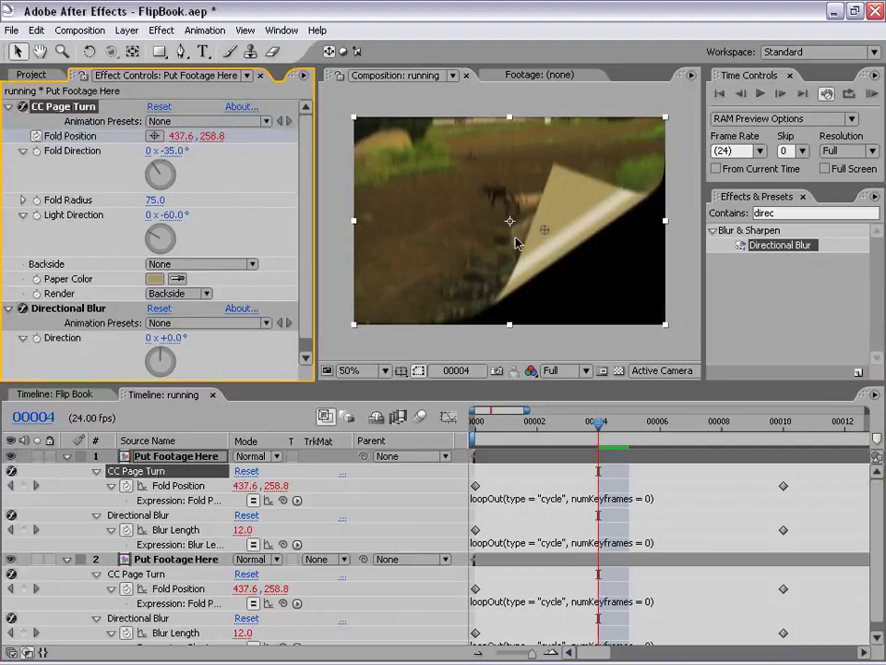
click(11, 559)
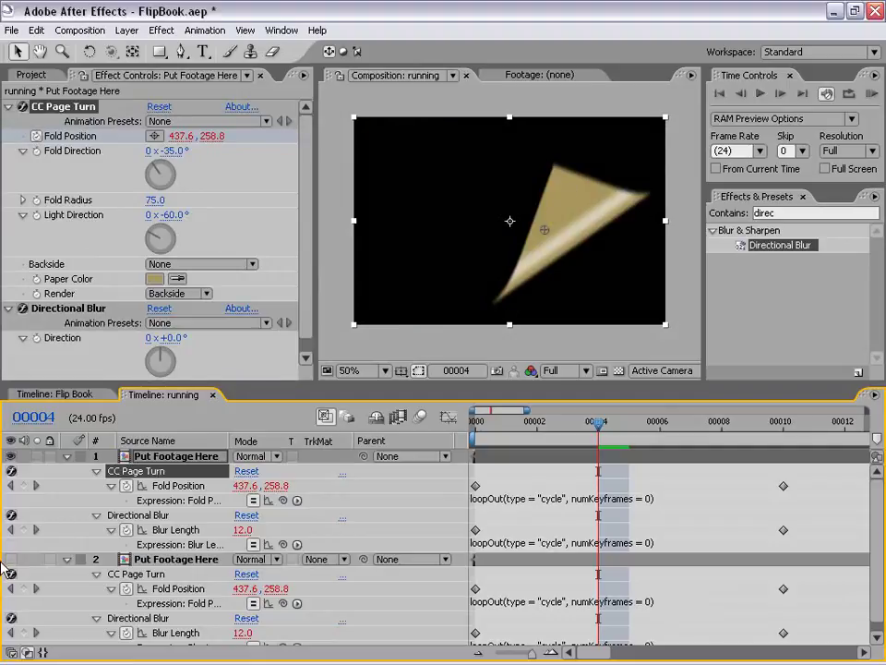
click(11, 560)
Set the lower layer's CC Page Turn Render to Frontside and check each layer by toggling their visibility
click(185, 559)
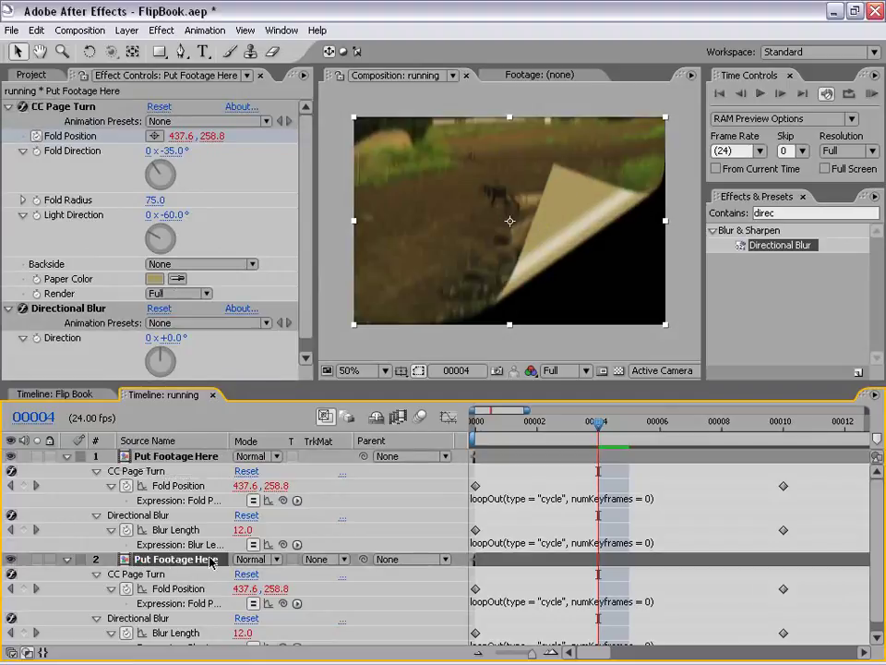
click(166, 293)
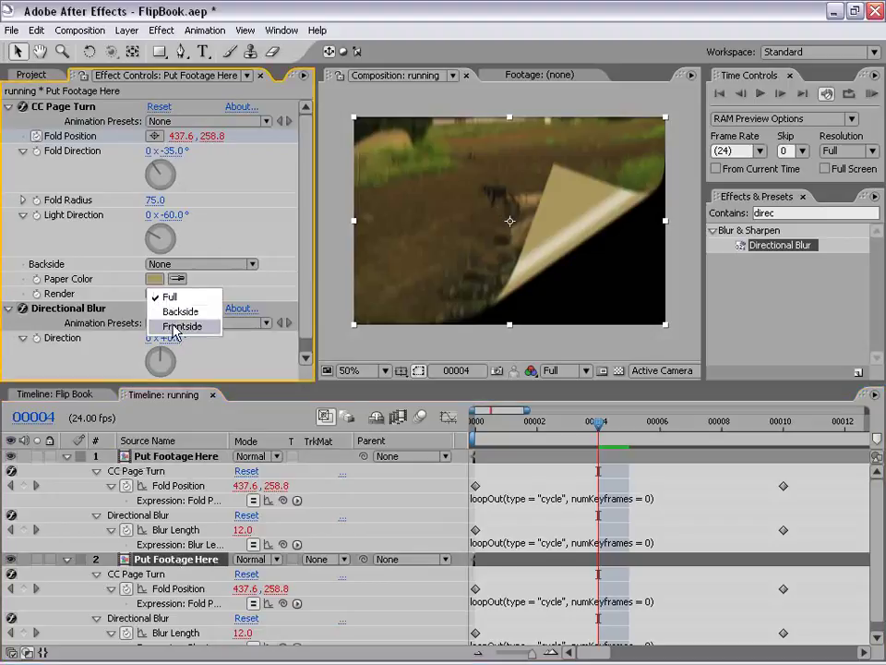
click(194, 326)
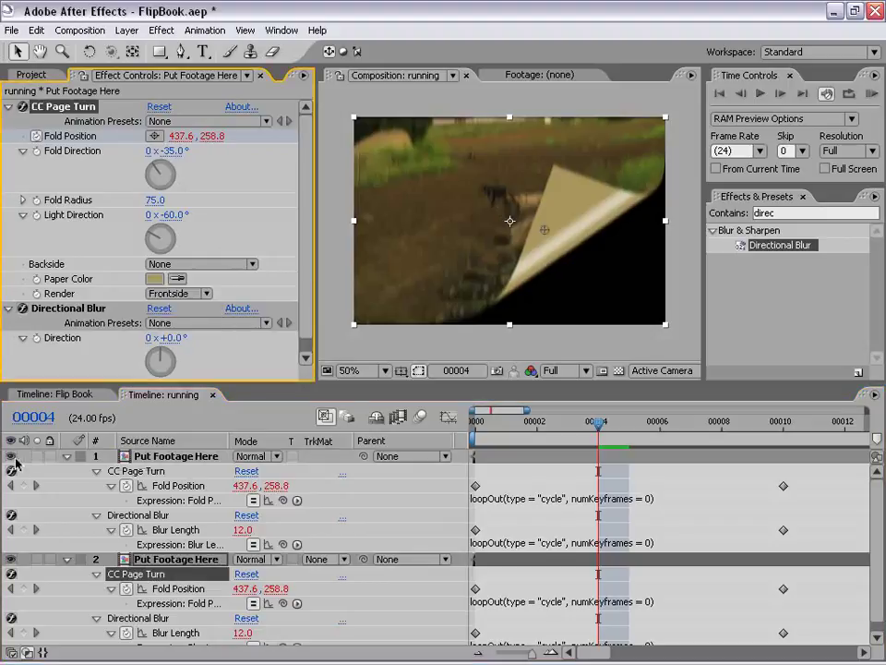
click(12, 456)
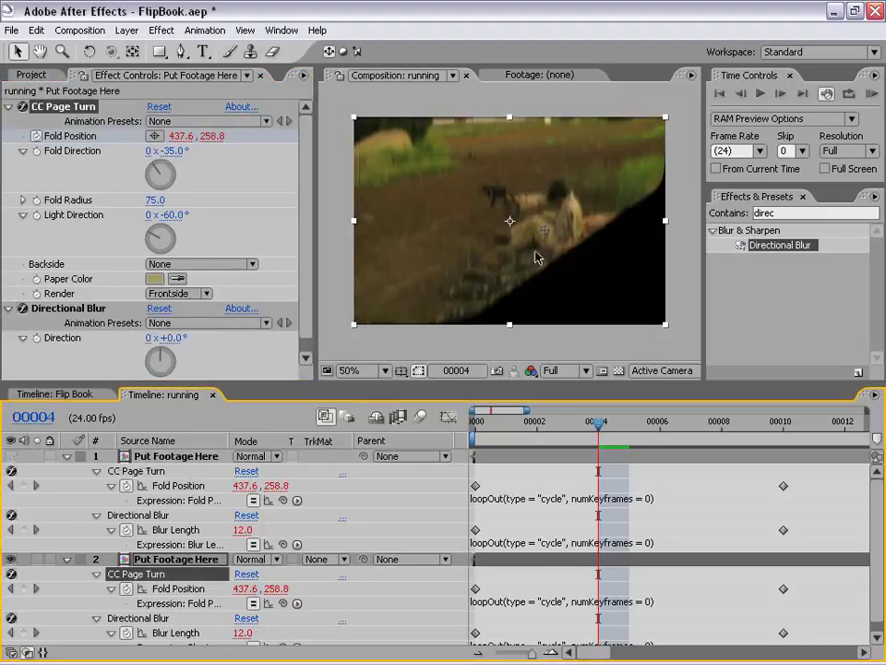
click(12, 456)
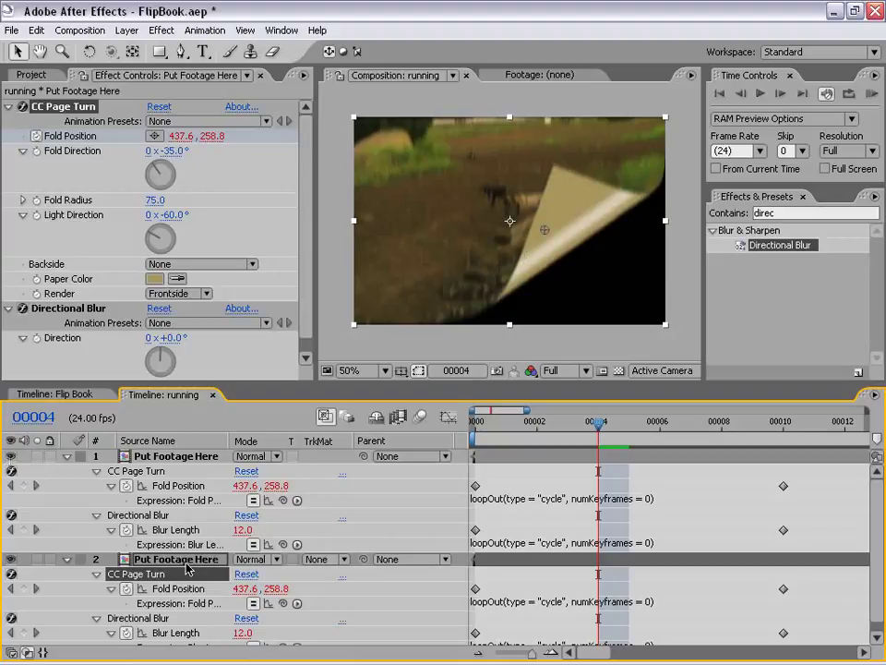
click(11, 559)
click(11, 559)
Find the Drop Shadow effect and apply it to the upper, backside layer
click(184, 456)
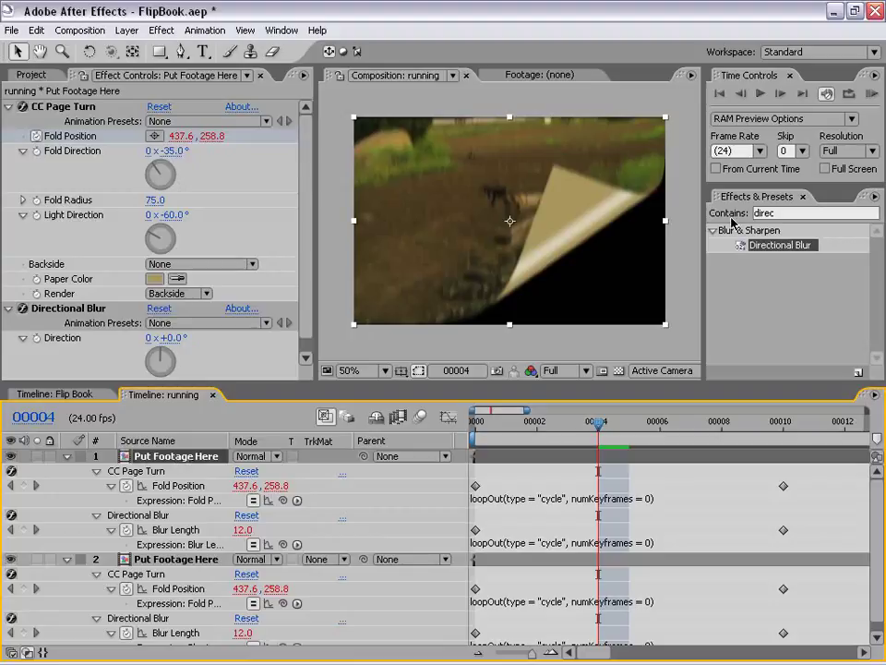
click(767, 213)
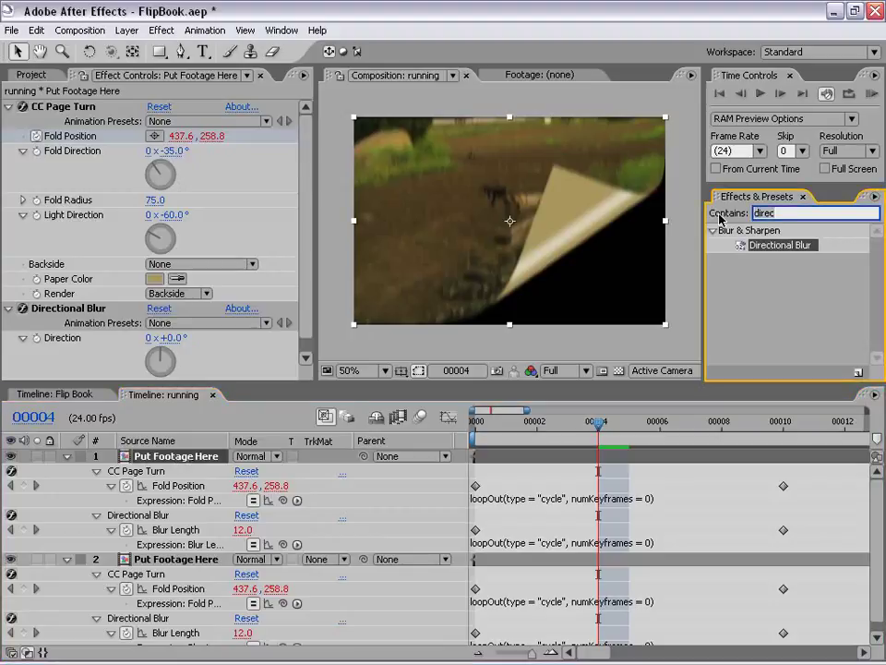
text(drop)
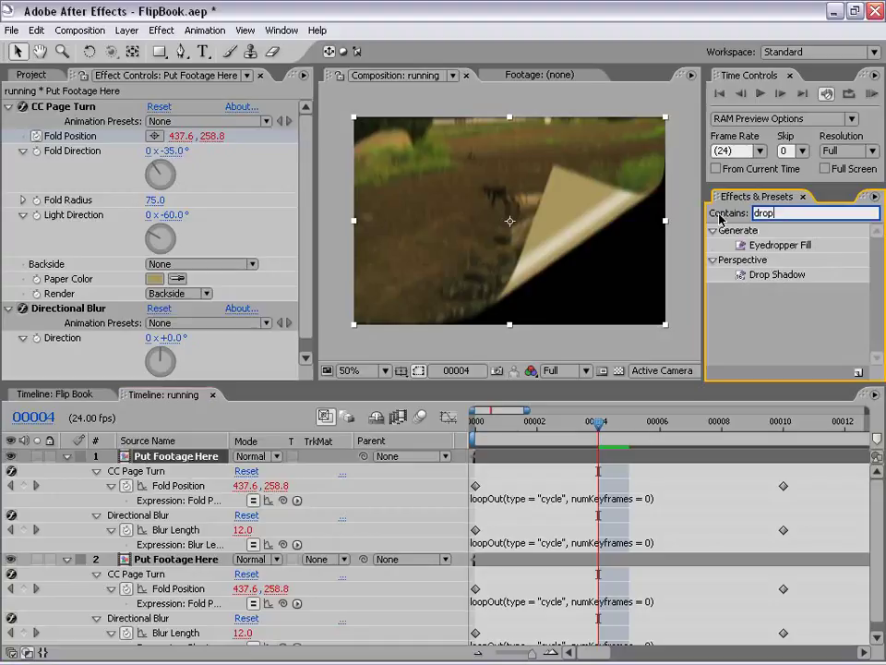
click(773, 275)
drag(778, 280, 600, 458)
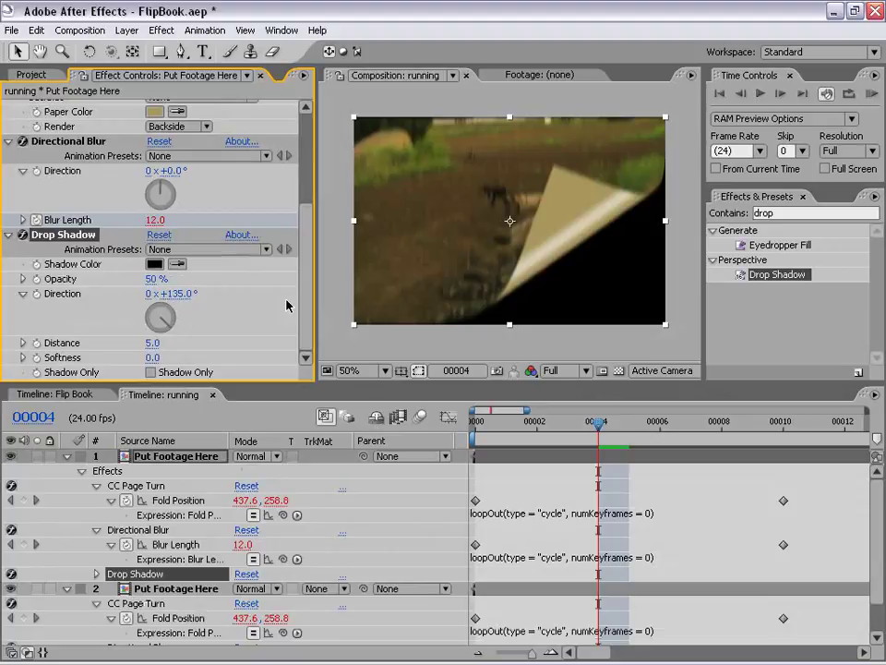
Set the upper layer's Drop Shadow to Direction -35°, Distance 25, Softness 88 and Opacity 70%, and collapse the layer
scroll(306, 296, up, 5)
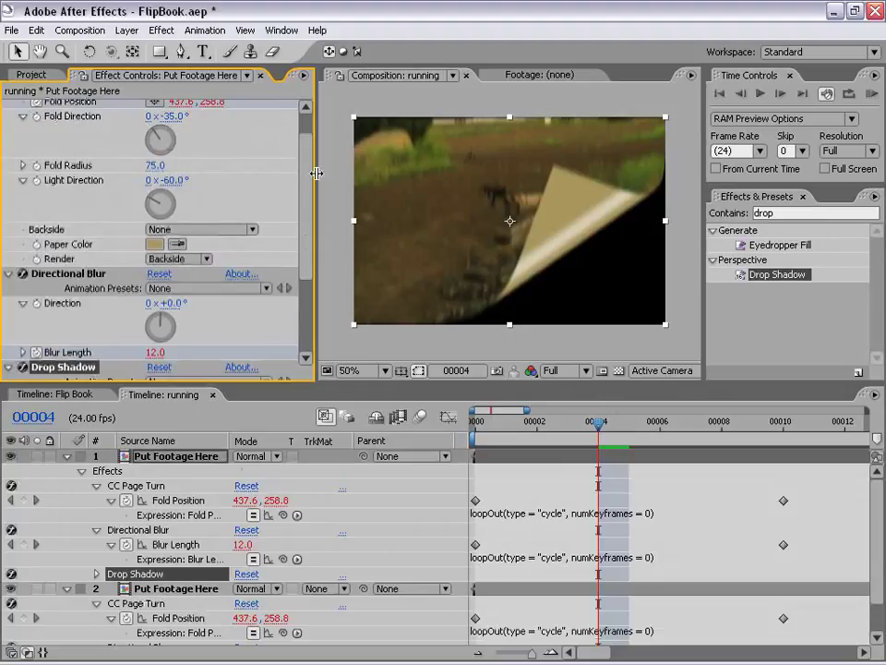
drag(307, 135, 309, 242)
click(185, 293)
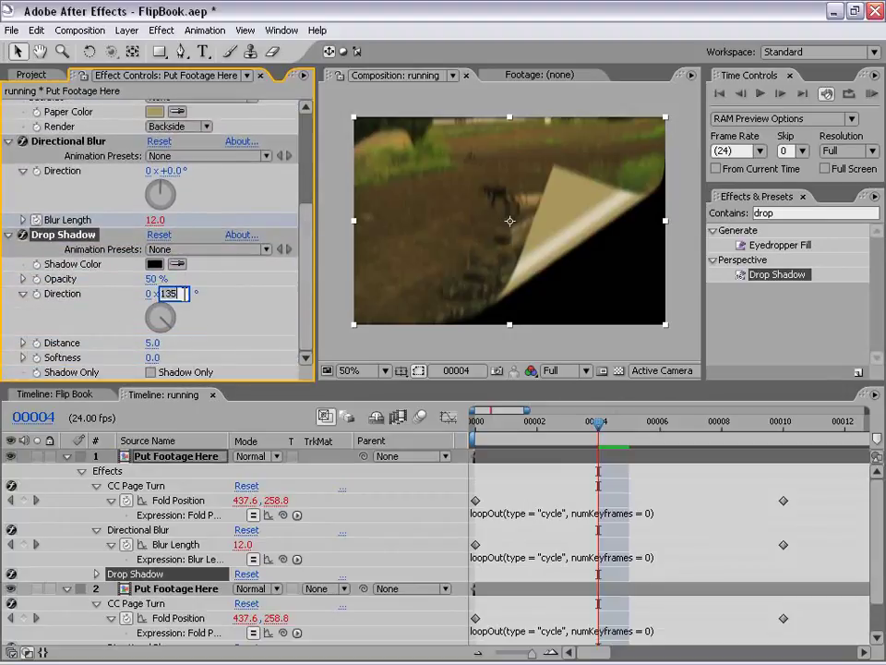
text(-35)
key(Return)
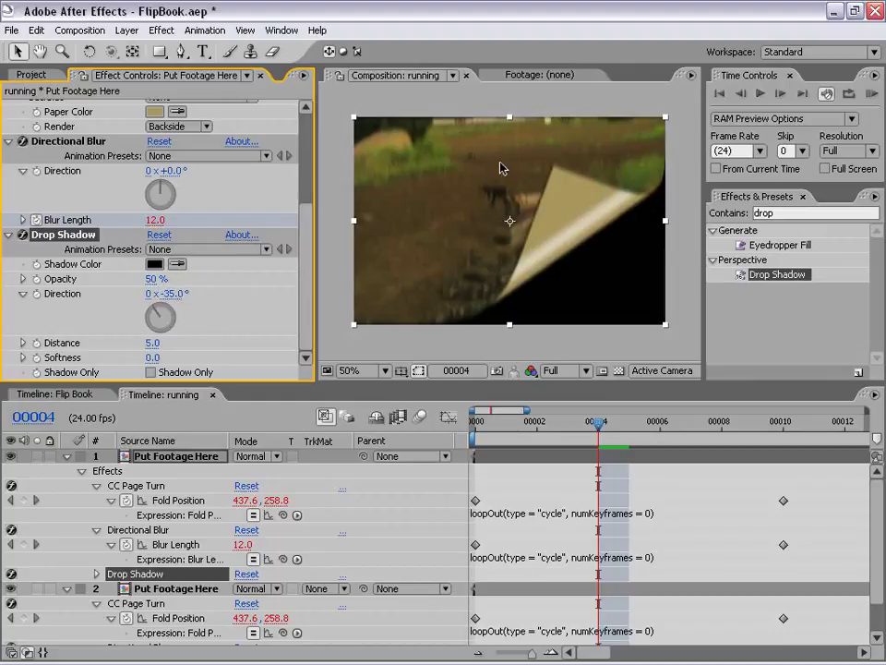
drag(152, 358, 174, 358)
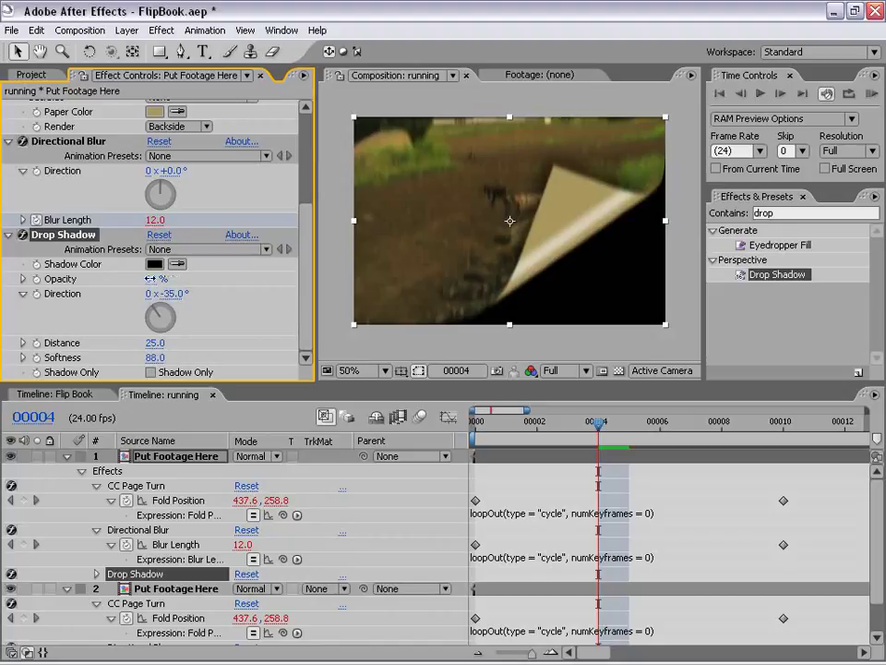
click(157, 279)
text(70)
key(Return)
click(67, 456)
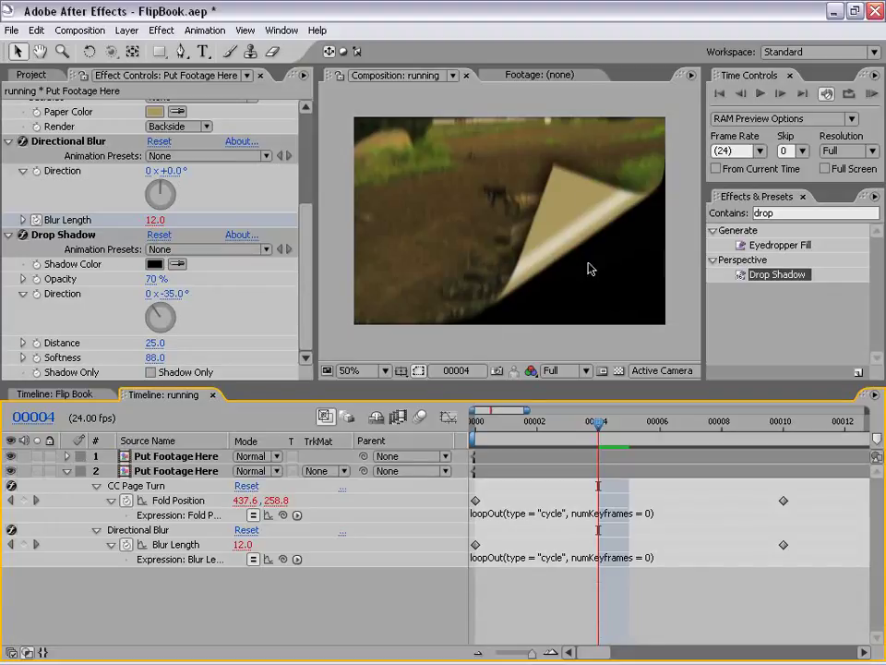
Show the composition's transparency grid and apply Drop Shadow to the lower, frontside layer
click(618, 370)
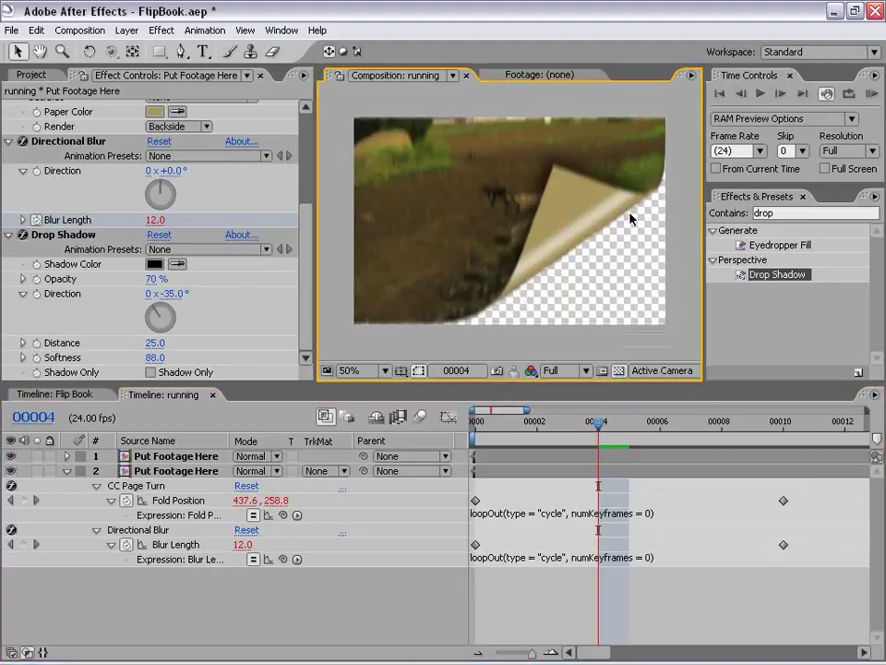
drag(736, 274, 565, 476)
click(565, 476)
Set the lower layer's Drop Shadow to Distance 11, Opacity 58% and Softness 32, and collapse the layer
click(306, 270)
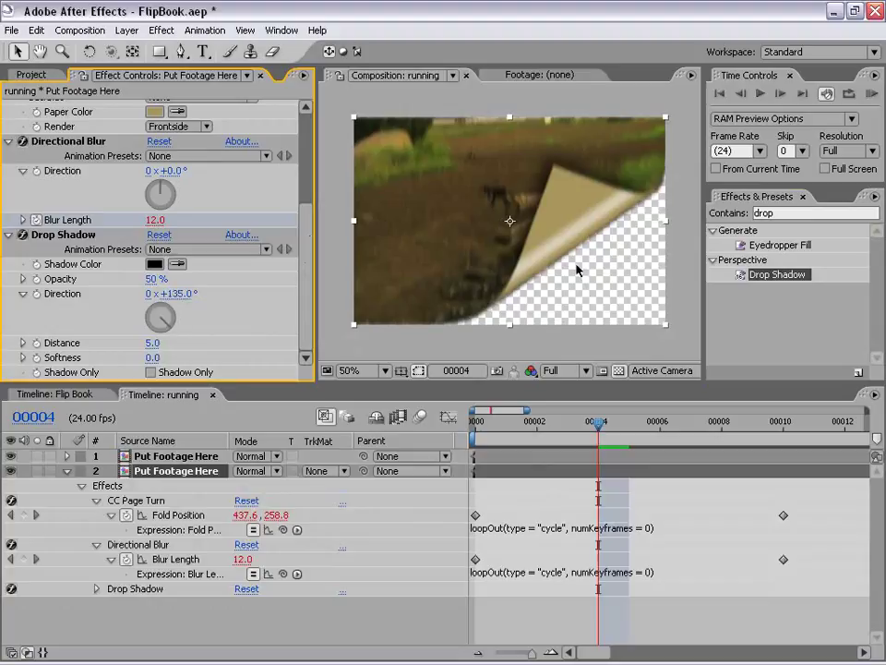
drag(151, 342, 158, 343)
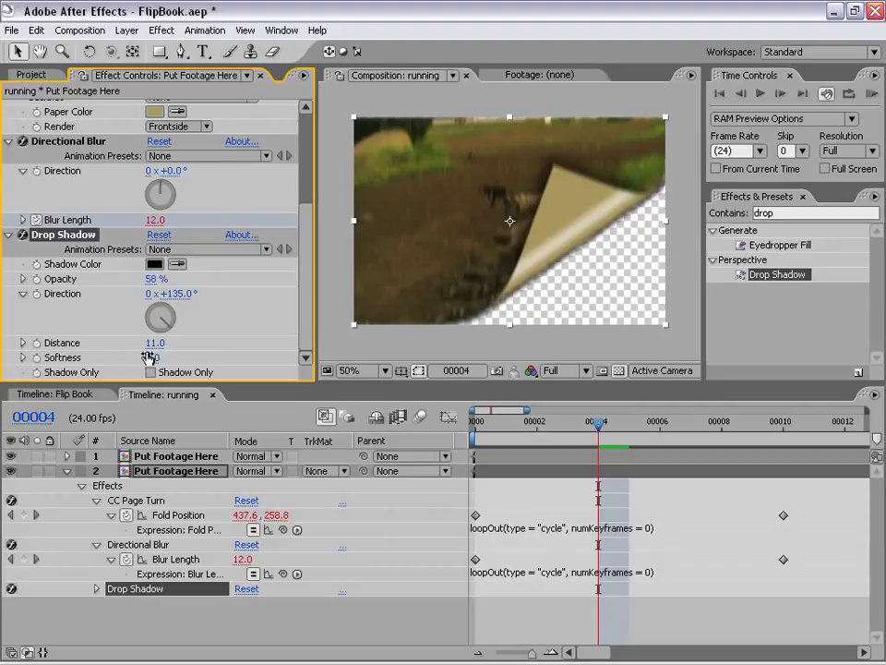
drag(152, 360, 183, 357)
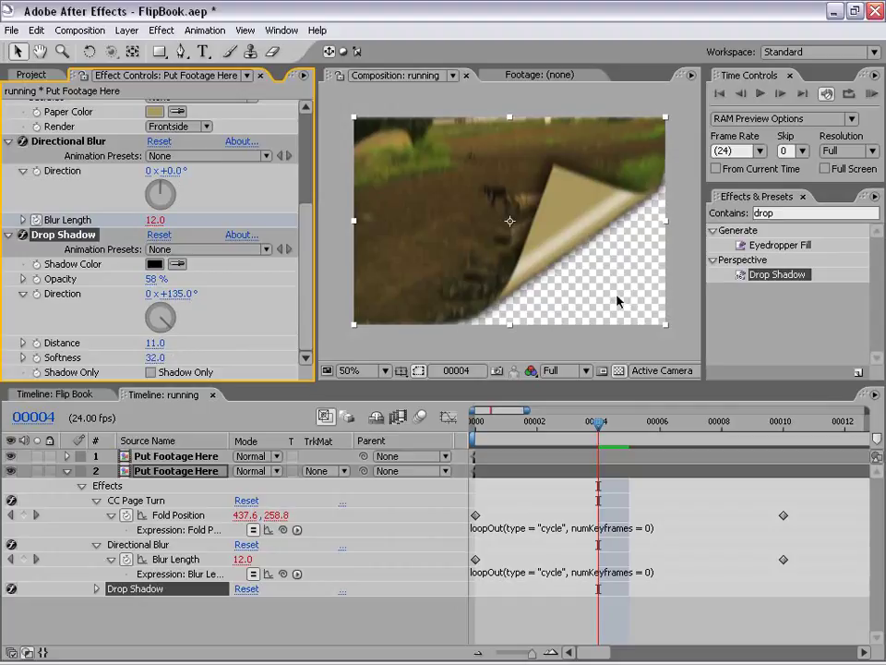
click(66, 470)
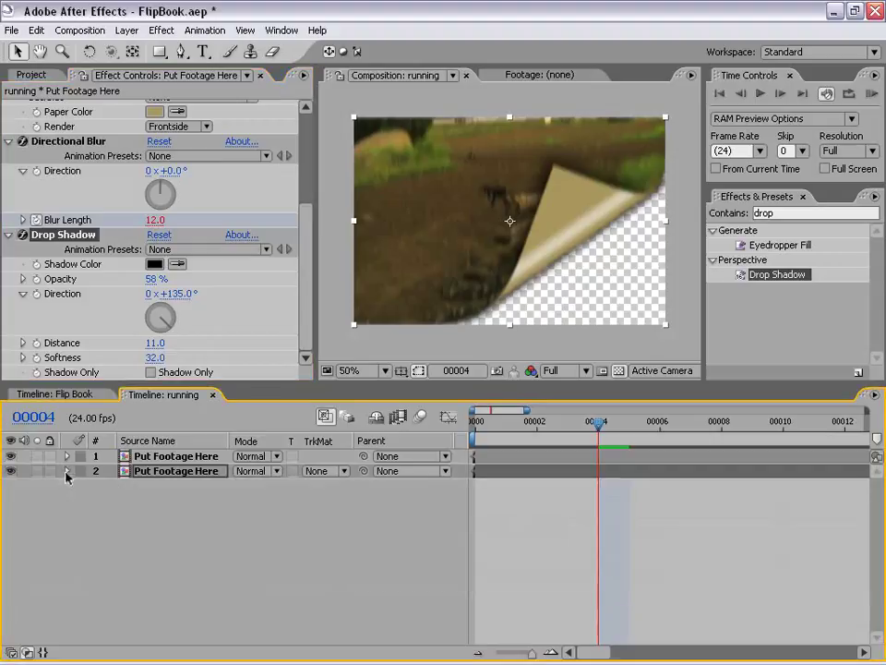
Select both Put Footage Here layers, reveal their keyframed properties and enlarge the timeline to fit them all
click(455, 587)
click(565, 457)
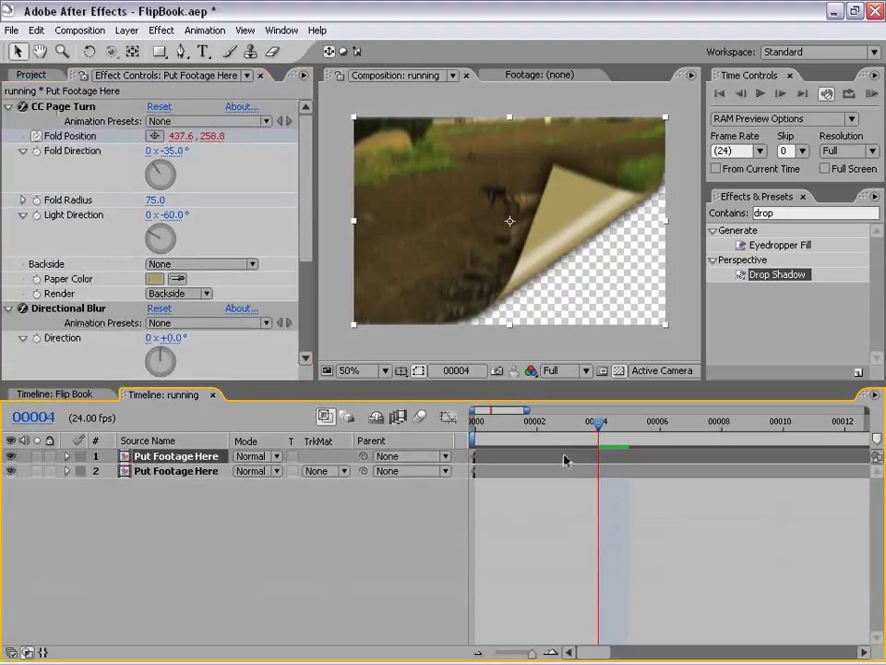
ctrl+click(547, 470)
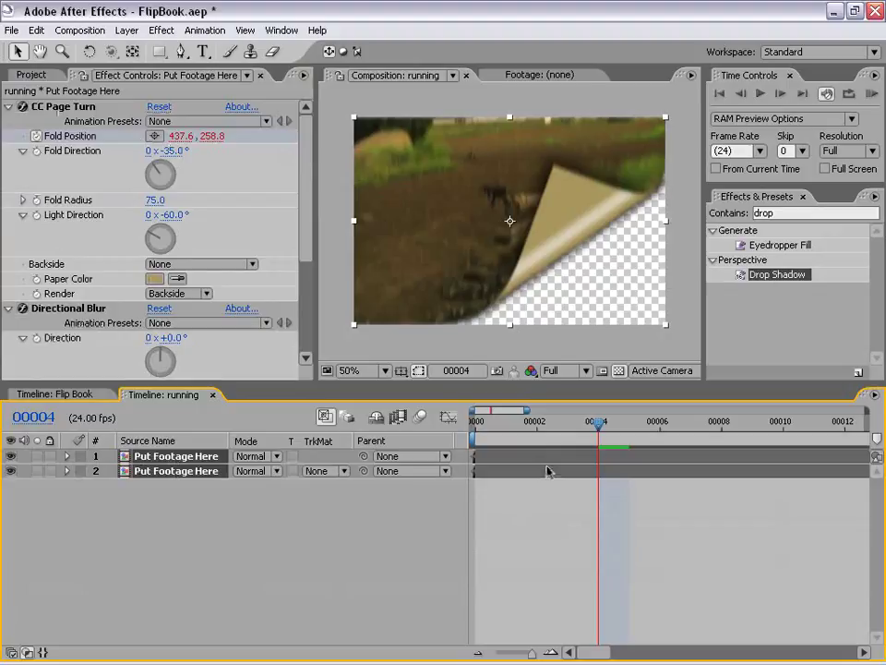
key(u)
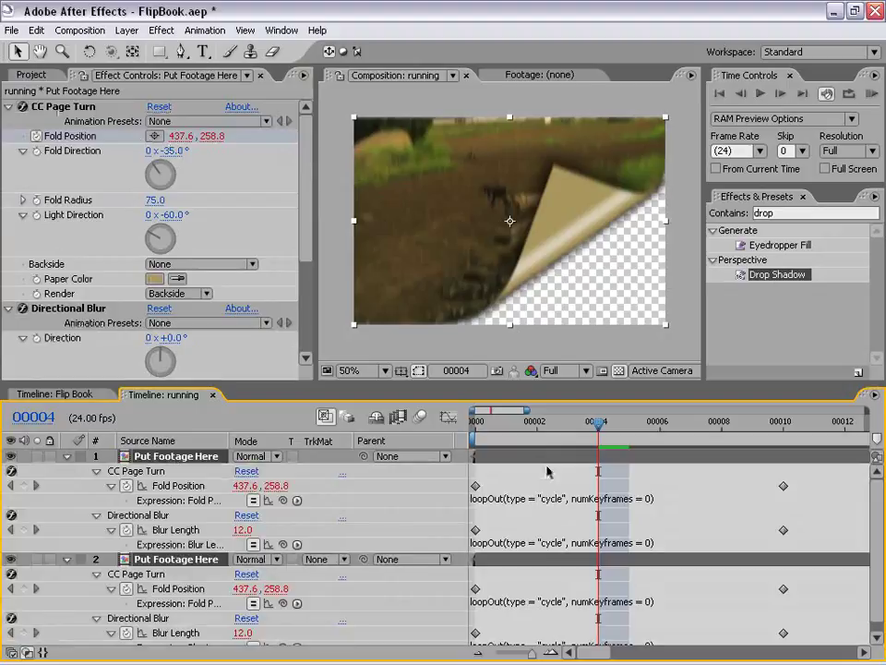
drag(564, 383, 565, 318)
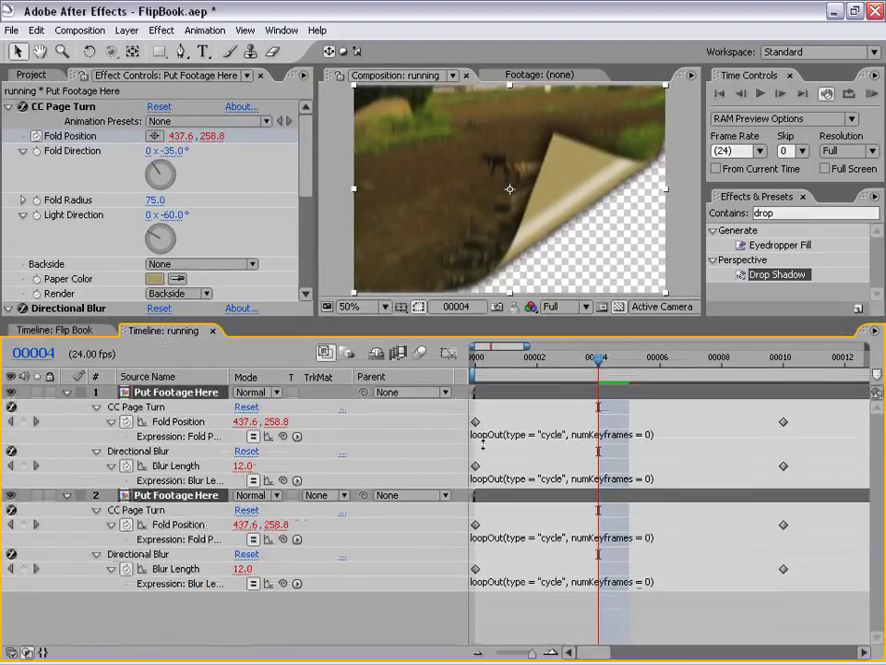
Move the end keyframes of Fold Position and Blur Length on both layers to frame 1 and check frames 0 to 2
drag(798, 410, 519, 555)
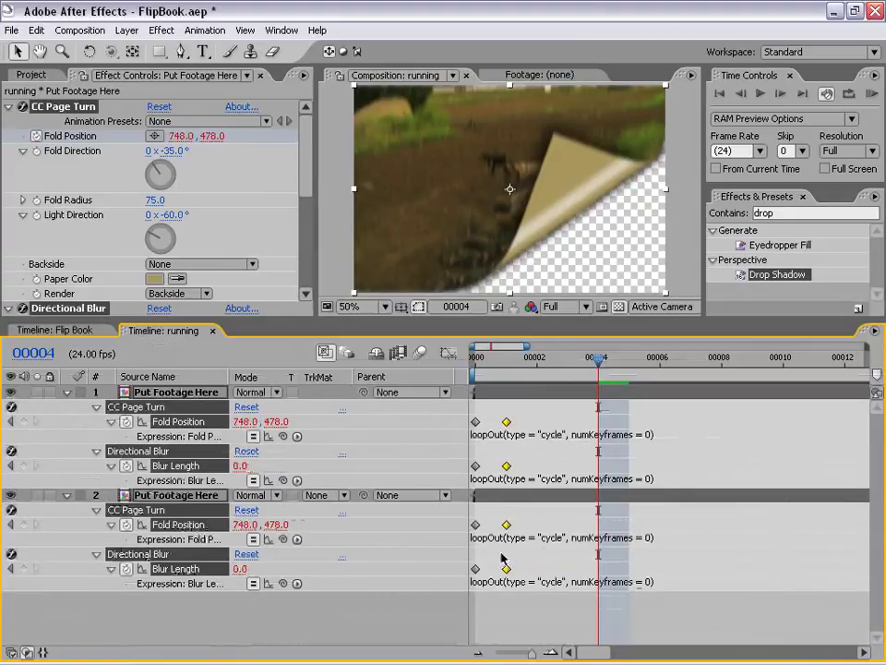
click(475, 357)
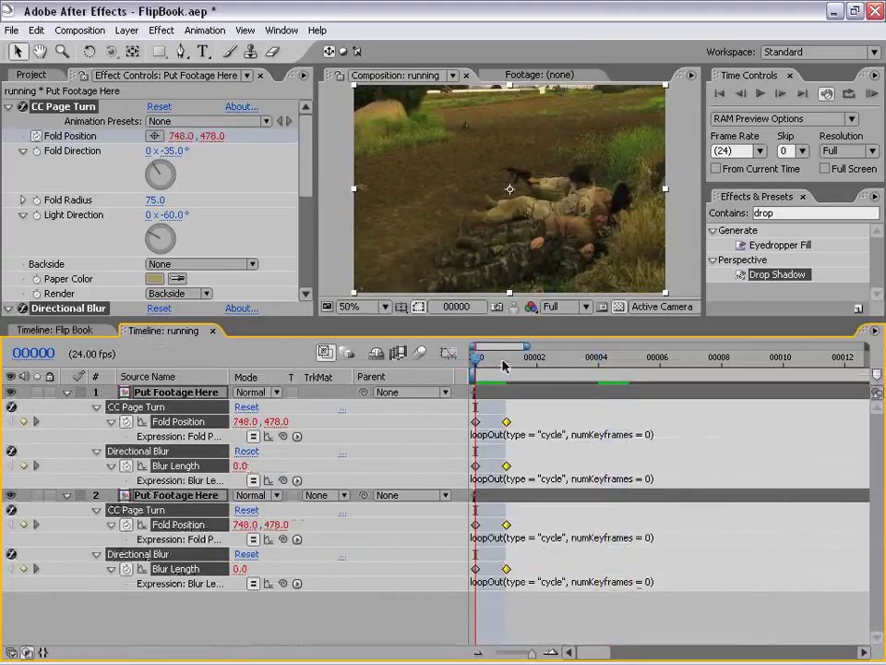
click(510, 365)
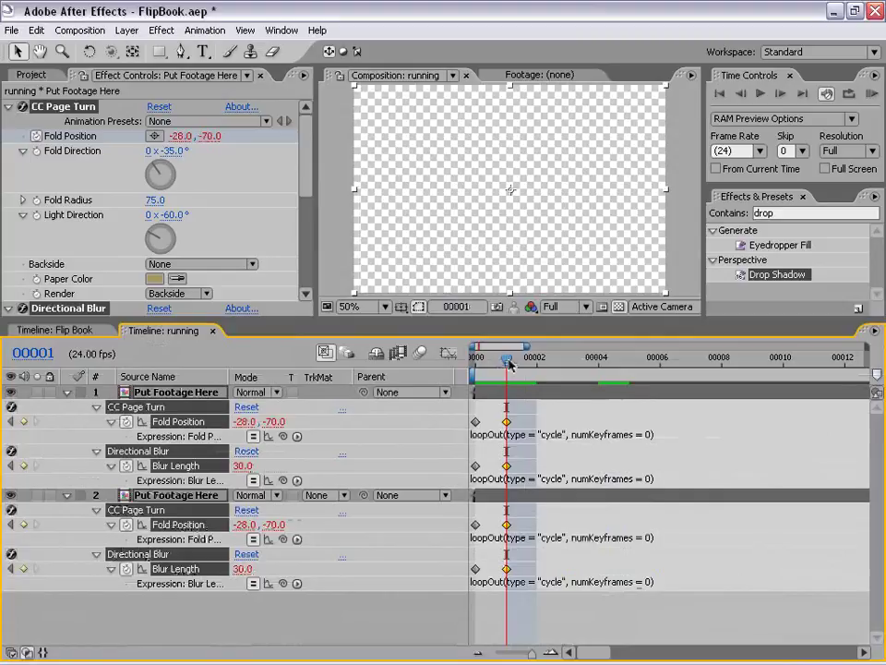
drag(510, 365, 537, 360)
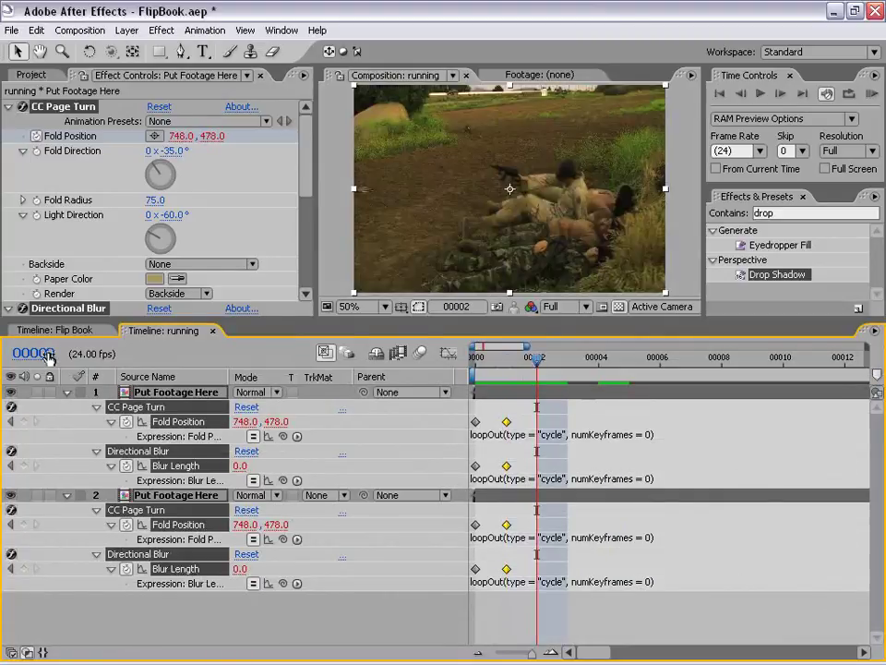
Set the project's display style to Frames in the Project Settings
key(ctrl+0)
click(13, 30)
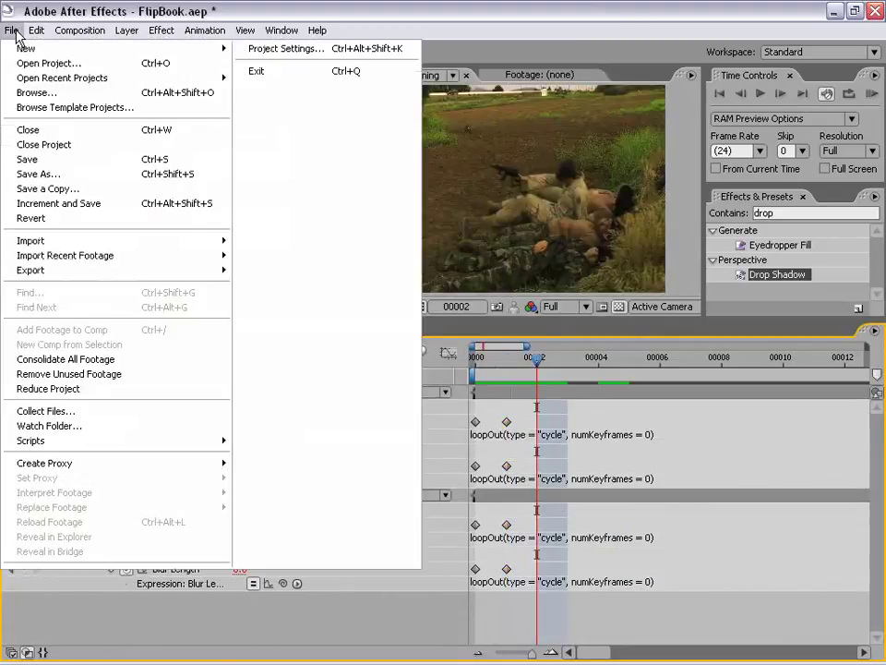
click(291, 50)
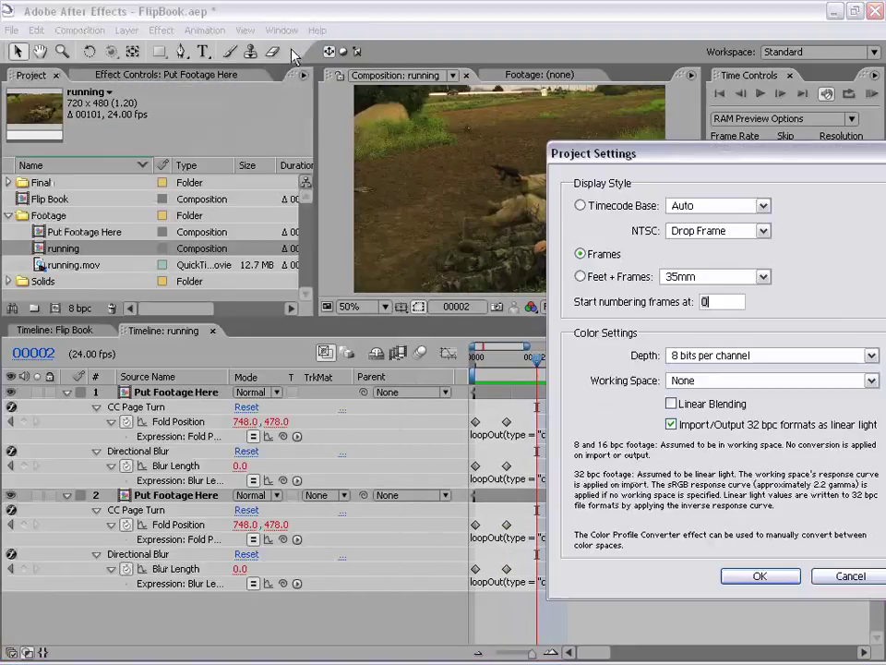
drag(572, 154, 347, 153)
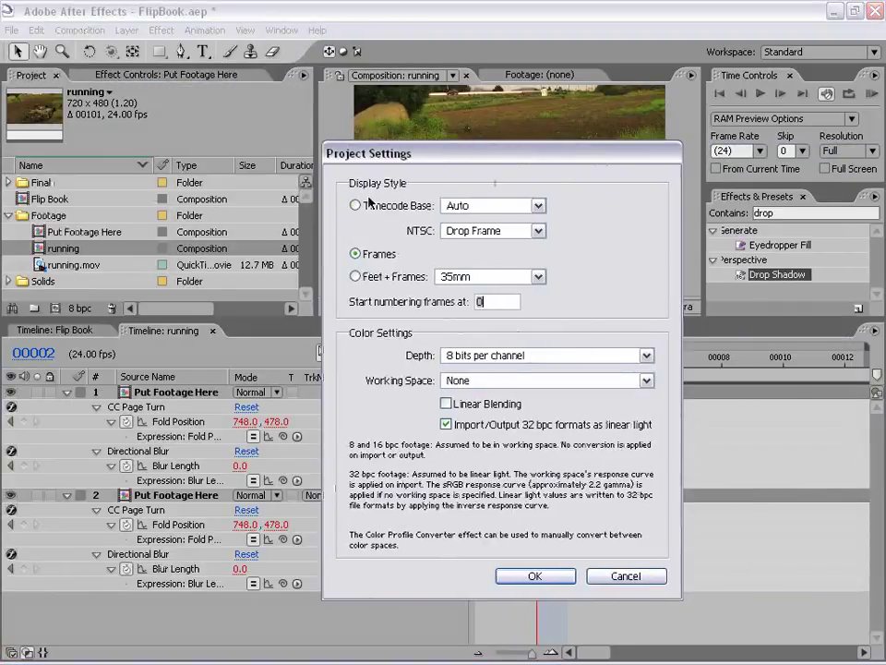
click(356, 256)
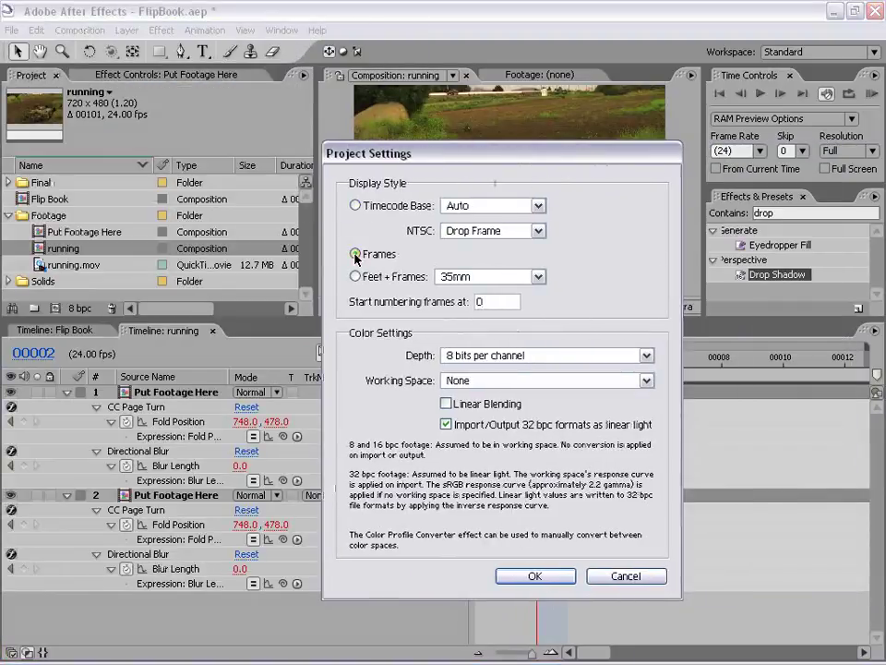
click(532, 577)
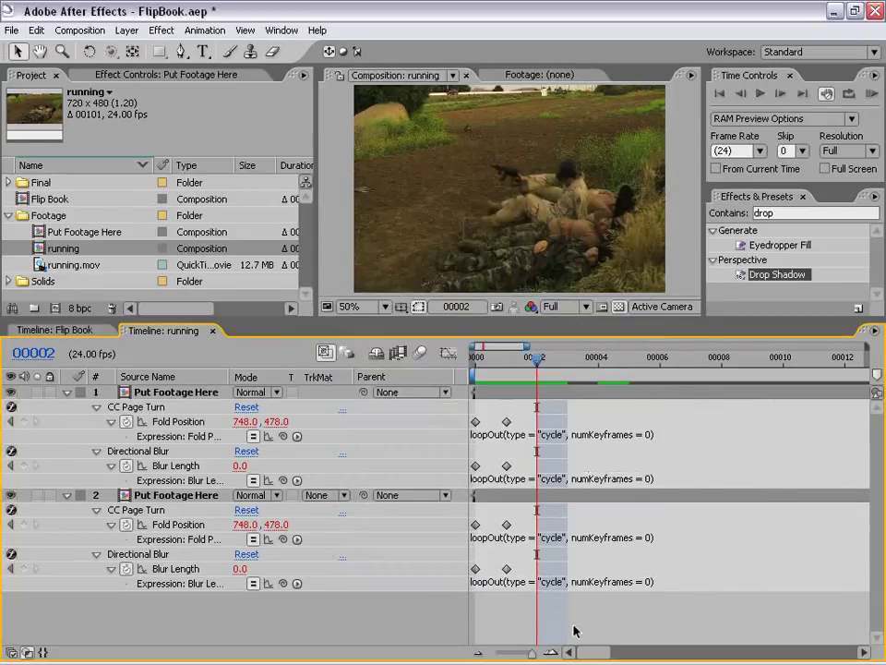
Collapse both Put Footage Here layers and reduce the timeline's height, keeping the running composition open
click(67, 391)
click(67, 406)
drag(134, 319, 129, 399)
click(77, 337)
click(169, 417)
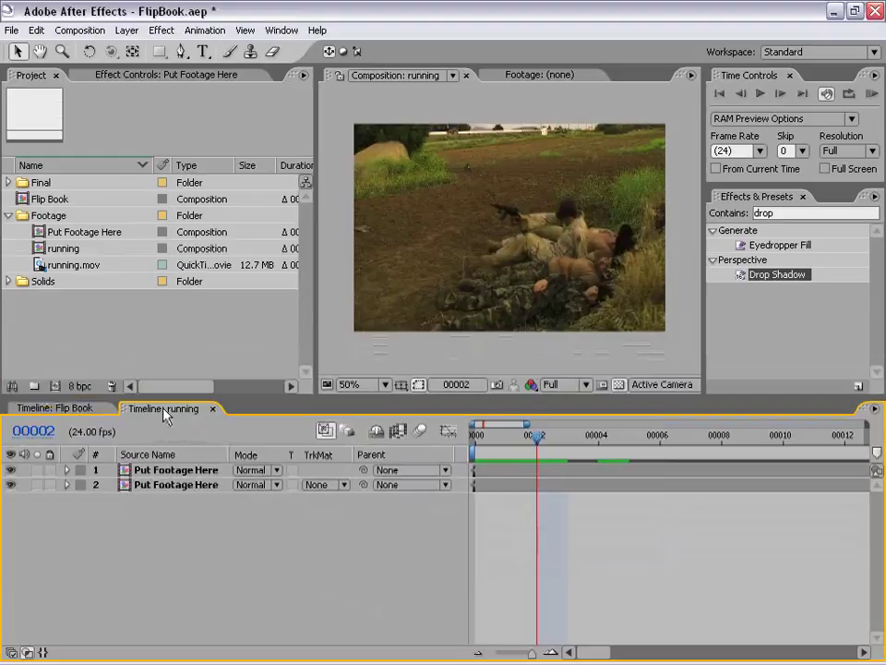
Rename the running composition as First
click(64, 251)
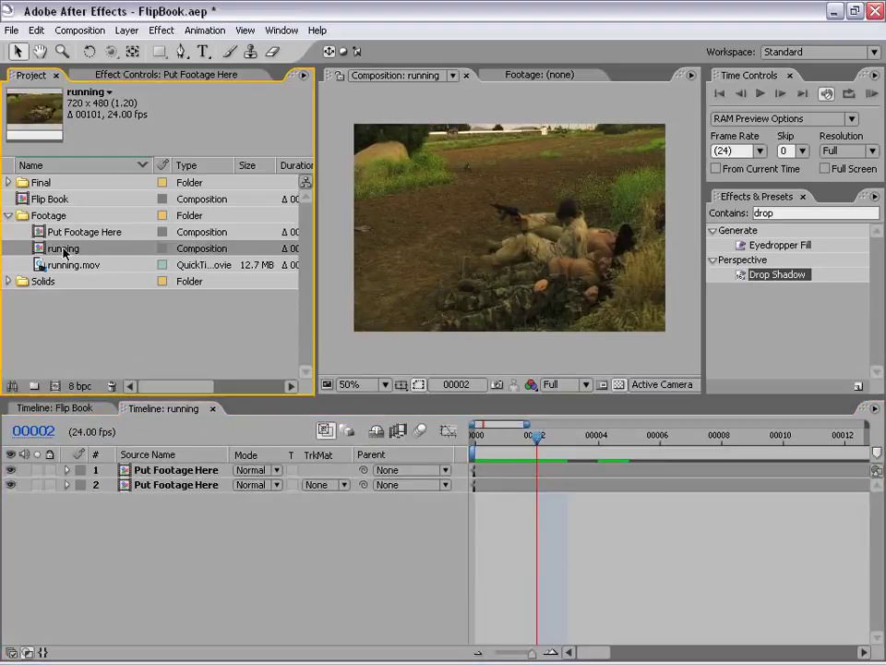
key(Return)
text(First)
key(Return)
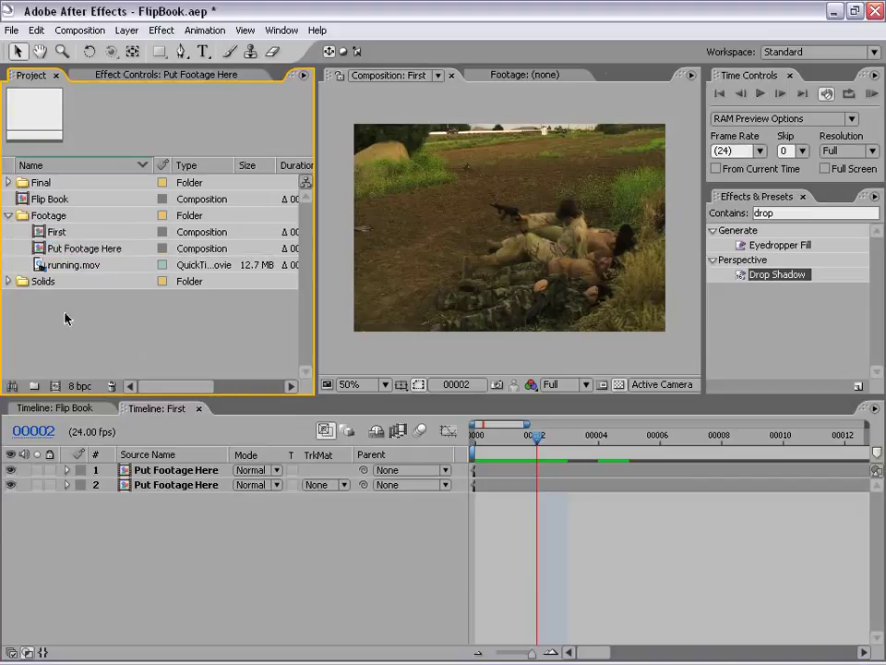
Create a new composition from the First composition and deselect its layer
click(597, 560)
click(24, 232)
drag(39, 232, 57, 388)
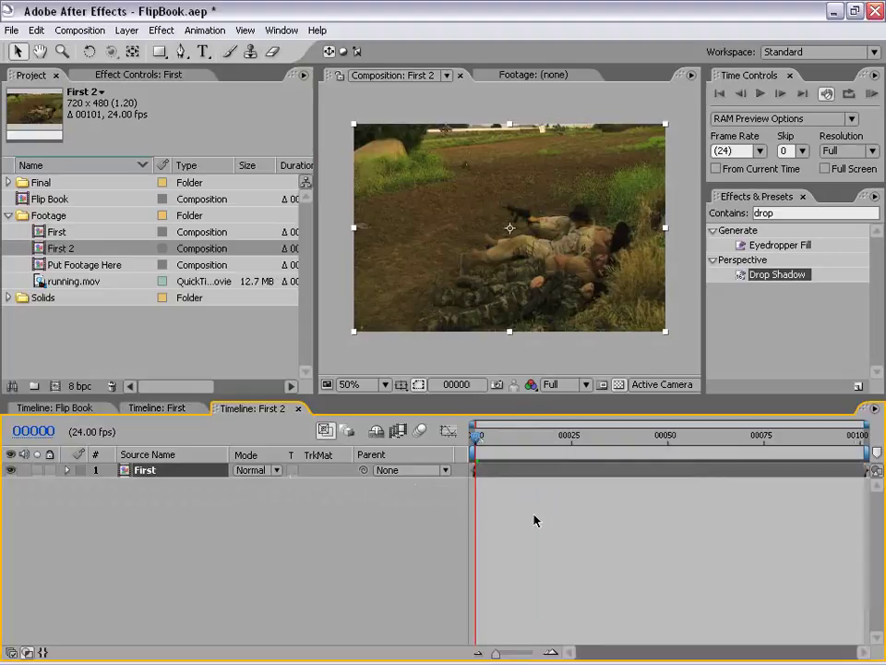
click(452, 509)
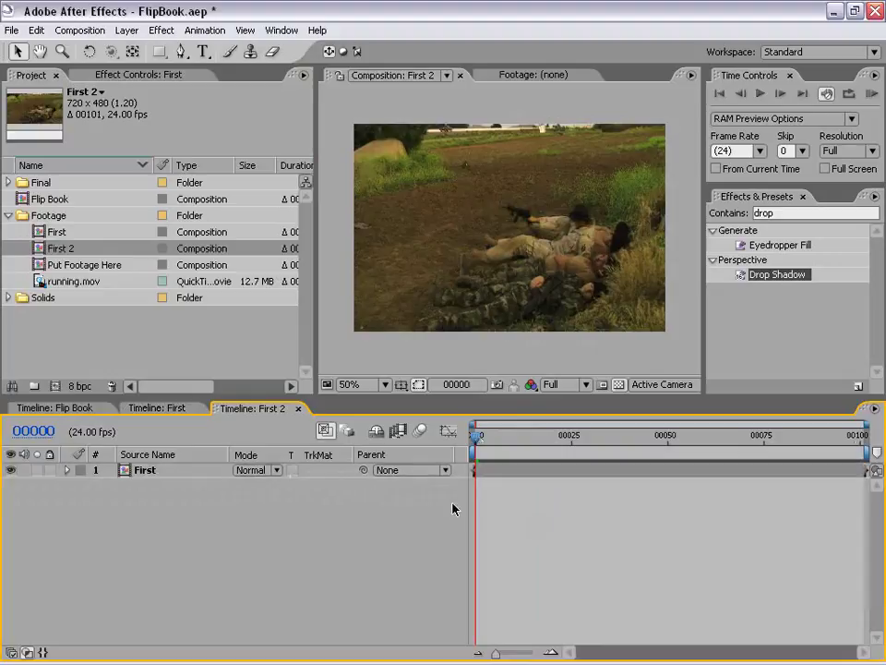
Copy the lower Put Footage Here layer from First into First 2 and give the copy a Gold label
click(187, 411)
click(159, 488)
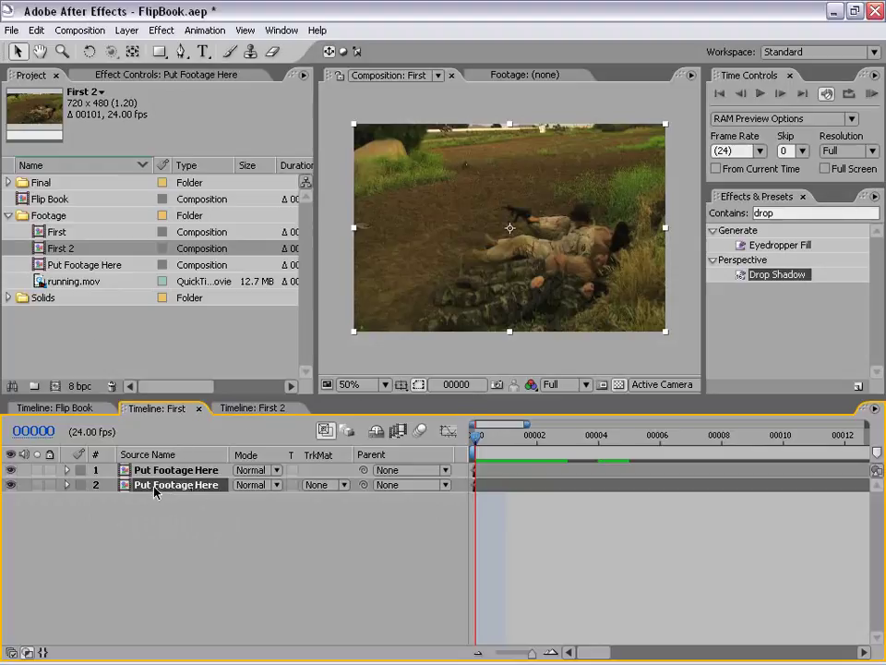
click(35, 32)
click(54, 118)
click(255, 409)
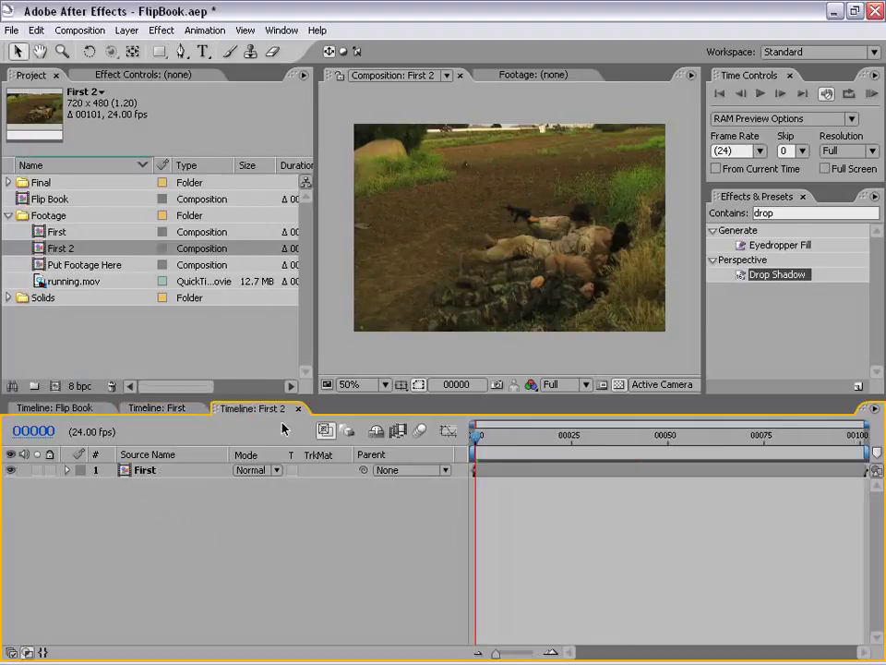
click(35, 31)
click(53, 144)
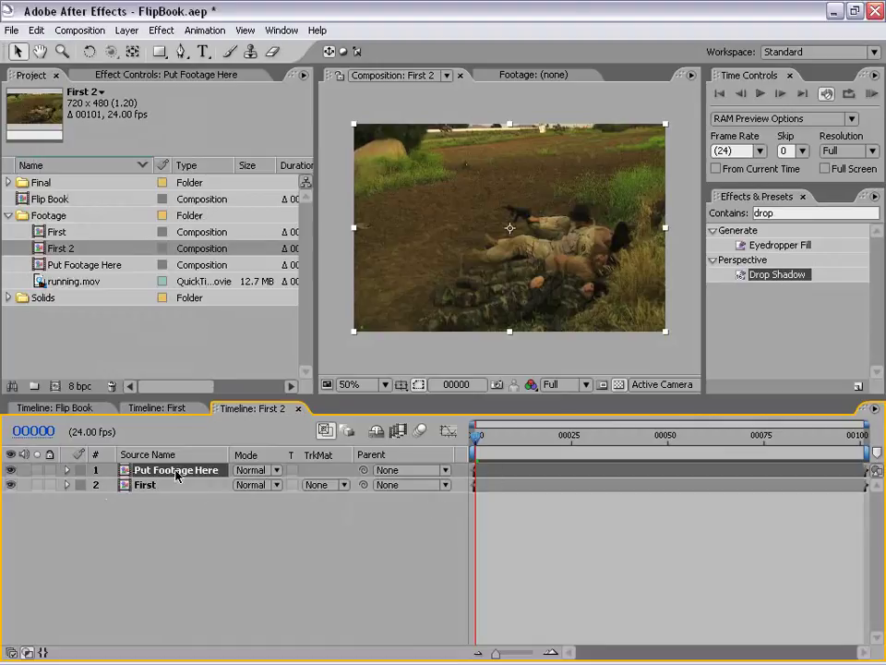
click(81, 472)
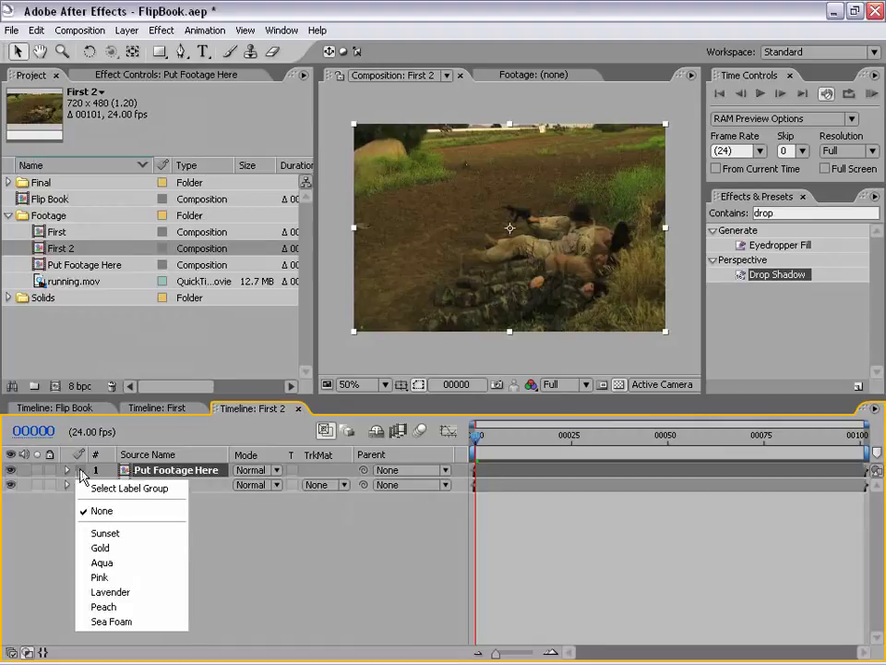
click(115, 549)
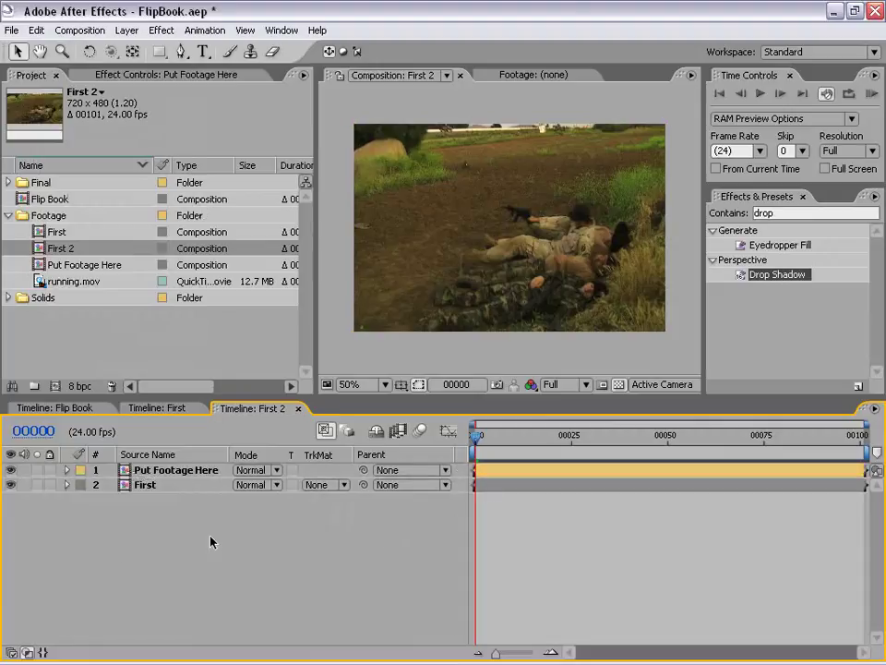
Shift the First layer in First 2 so that it starts at frame 1
click(153, 486)
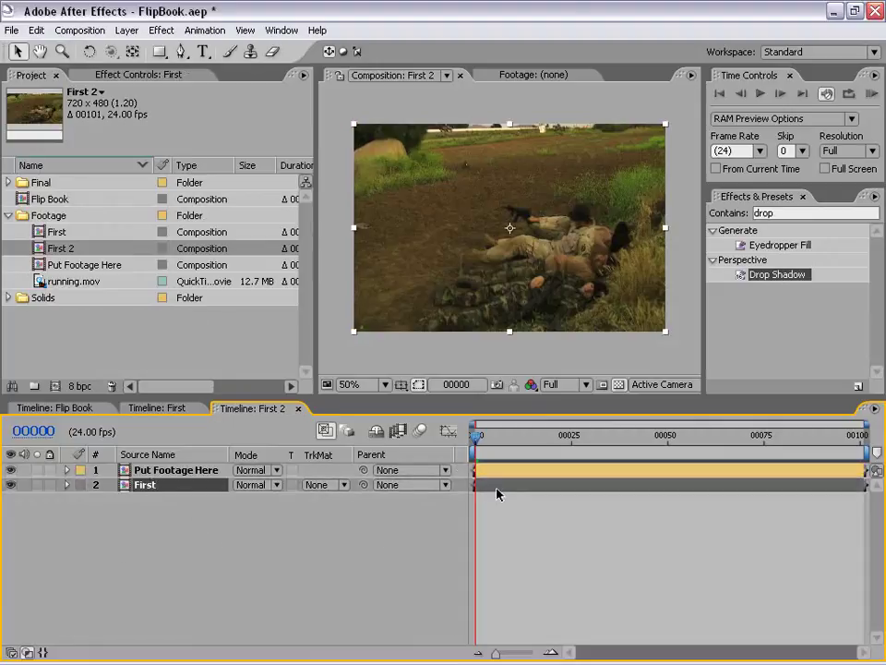
key(equal)
key(equal)
key(equal)
key(equal)
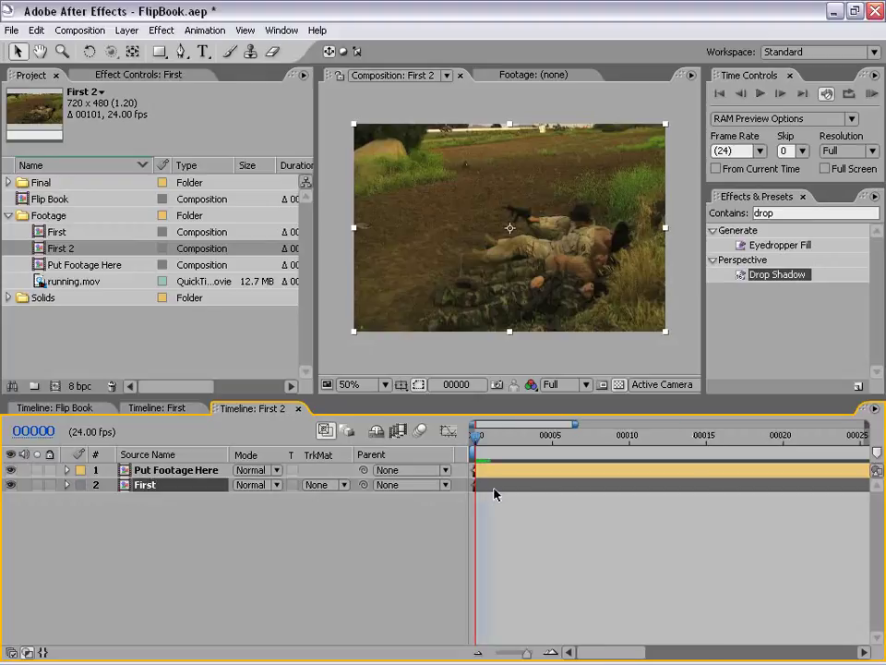
drag(490, 488, 521, 487)
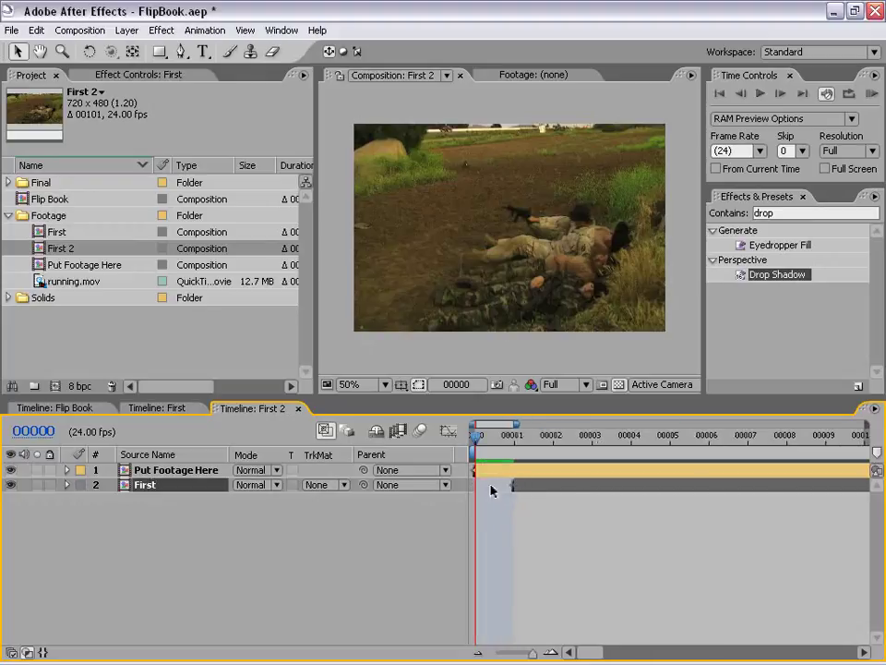
Check the First composition and place the Put Footage Here layer below the First layer in First 2
click(158, 472)
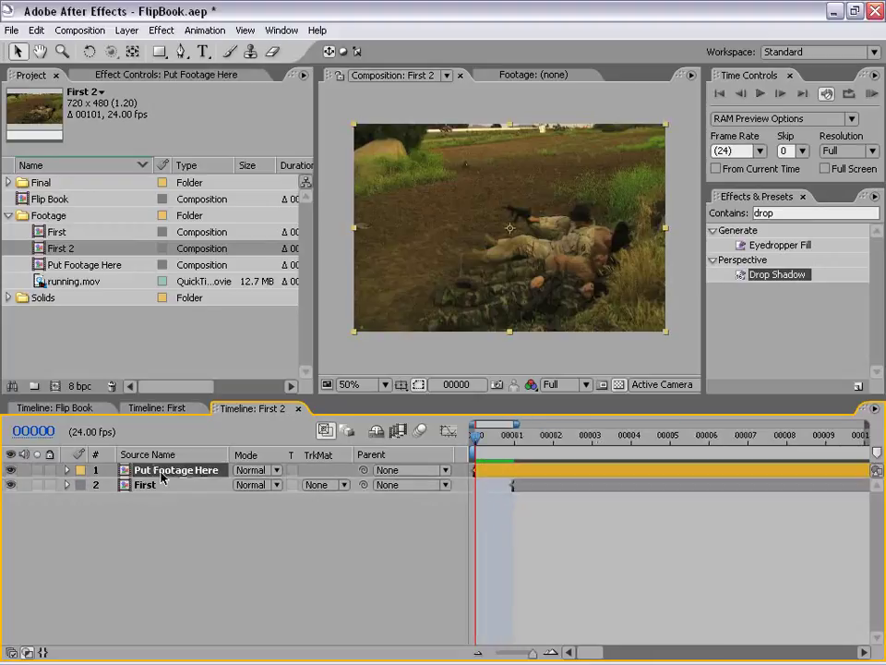
click(136, 408)
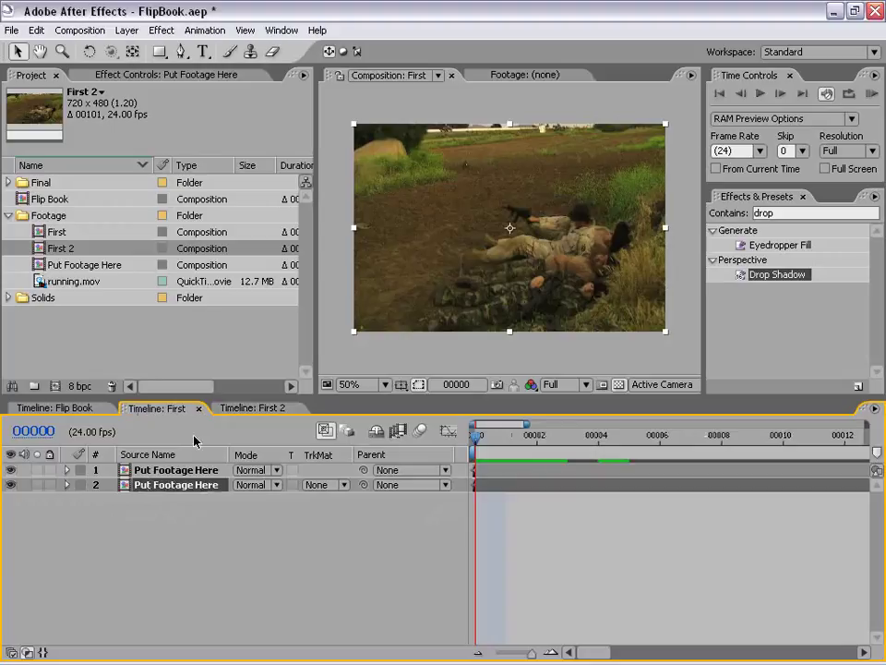
click(242, 409)
drag(143, 485, 145, 491)
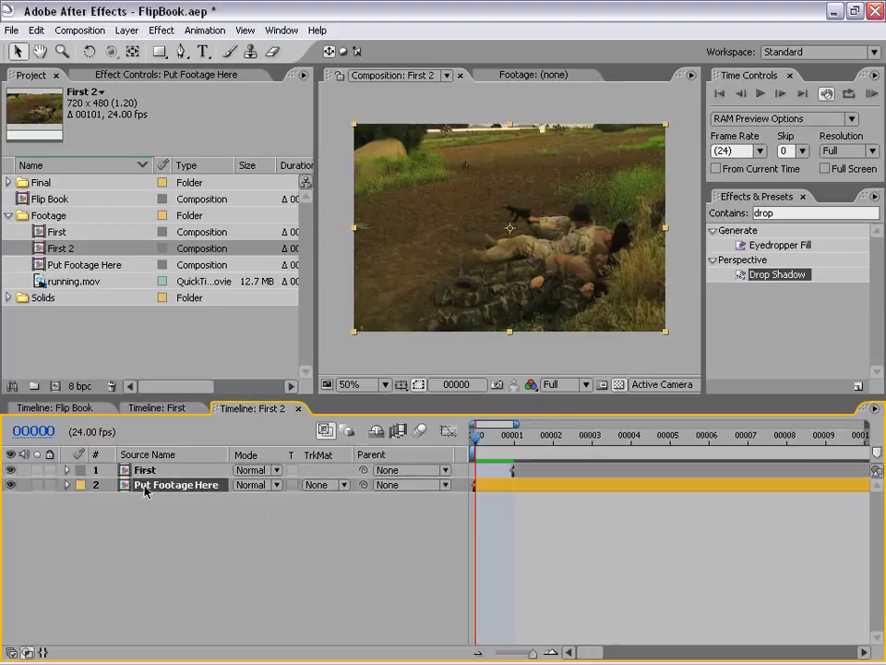
Collapse and disable CC Page Turn, Directional Blur and Drop Shadow on First 2's Put Footage Here layer
click(111, 75)
click(8, 106)
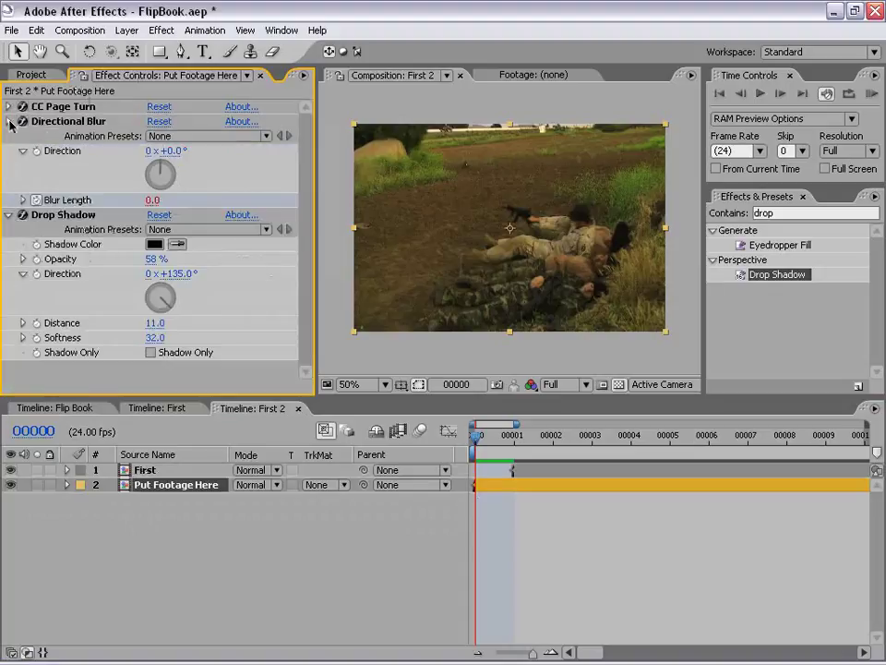
click(8, 121)
click(8, 135)
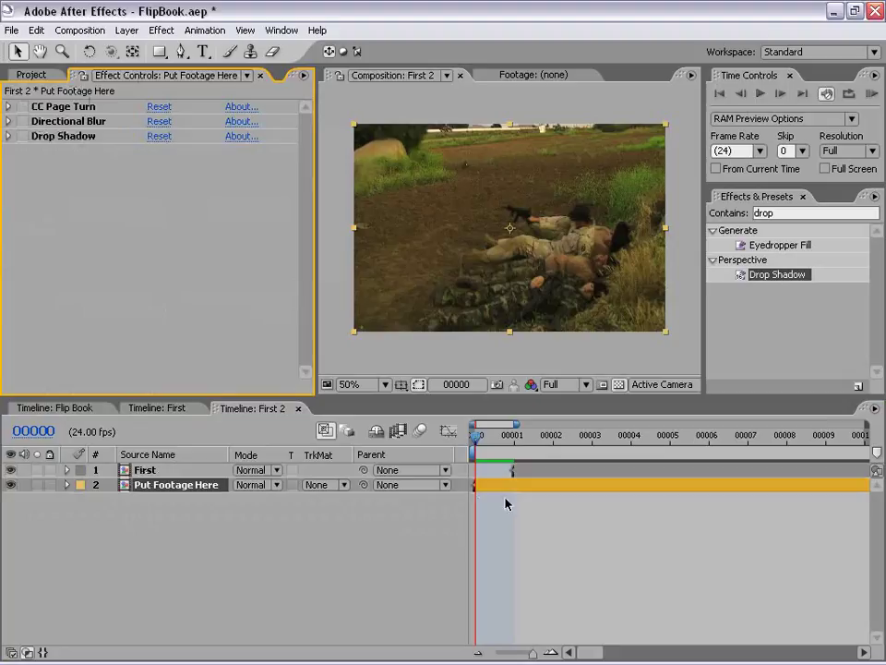
Compare the First layer with the footage beneath it at frames 1 and 5 by toggling the First layer's visibility
click(525, 532)
click(513, 441)
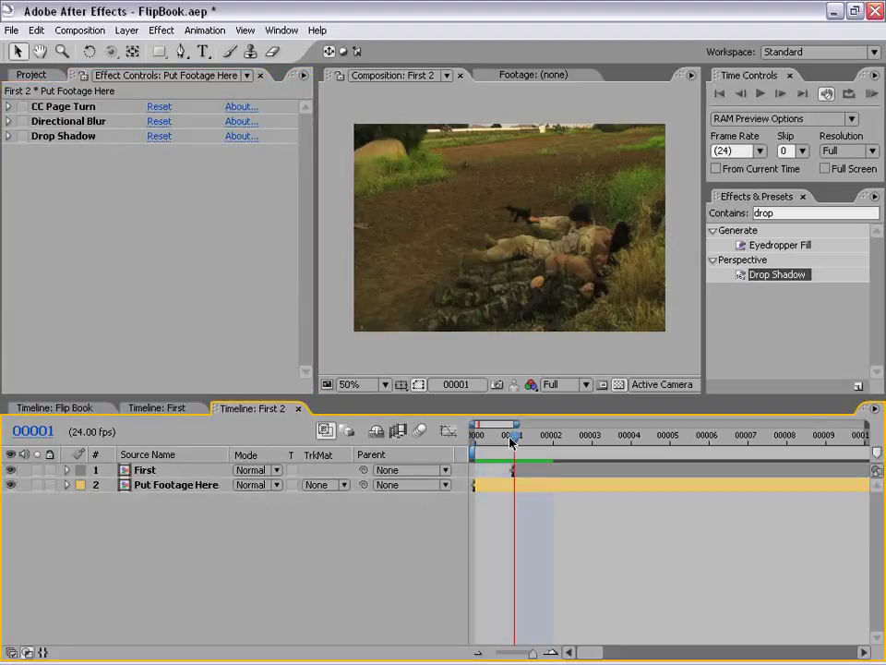
click(517, 469)
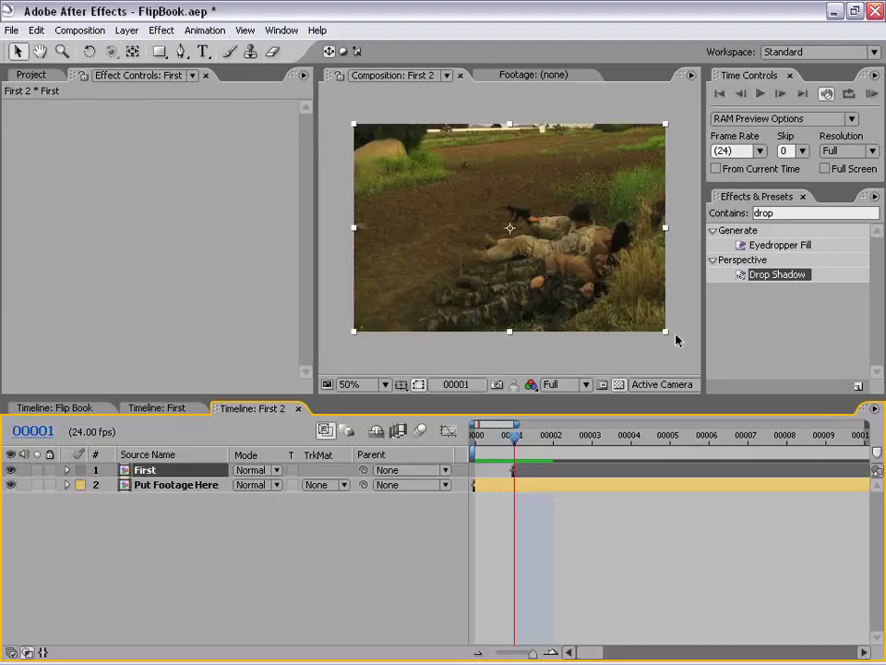
click(10, 470)
click(11, 470)
click(11, 470)
click(10, 470)
drag(545, 432, 667, 438)
click(10, 470)
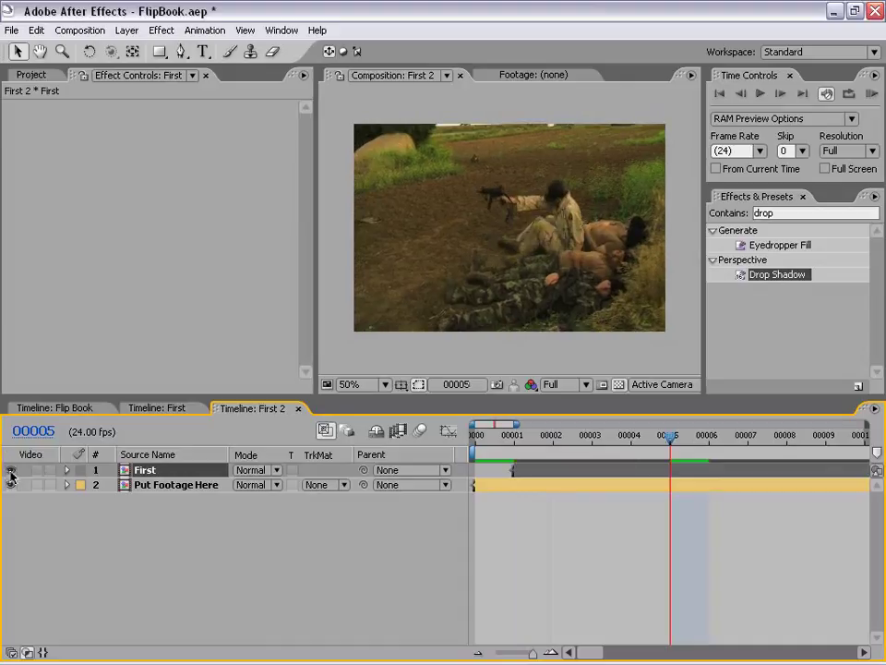
click(10, 470)
click(519, 444)
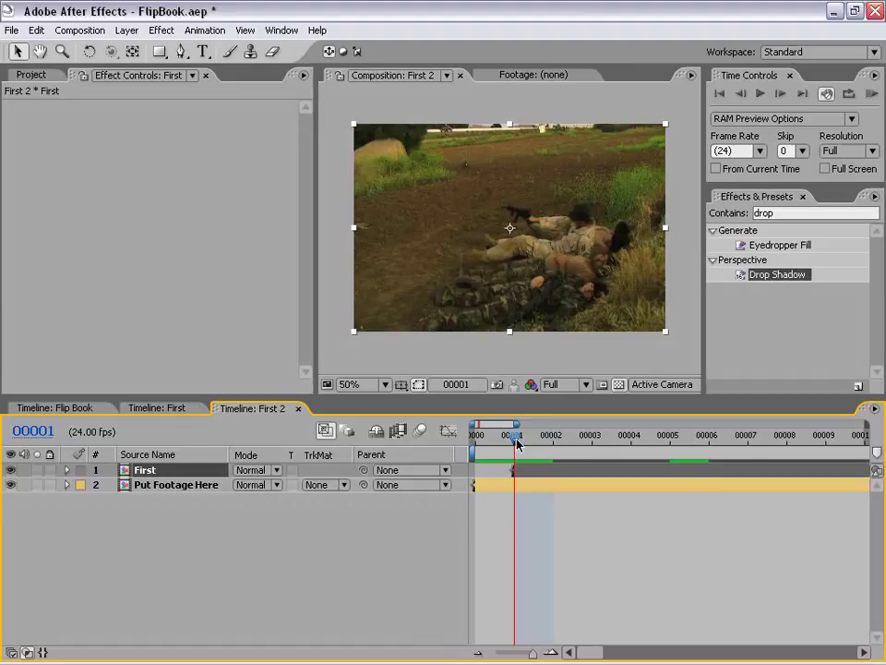
Find Posterize Time in the effects library and apply it to First 2's Put Footage Here layer
click(599, 529)
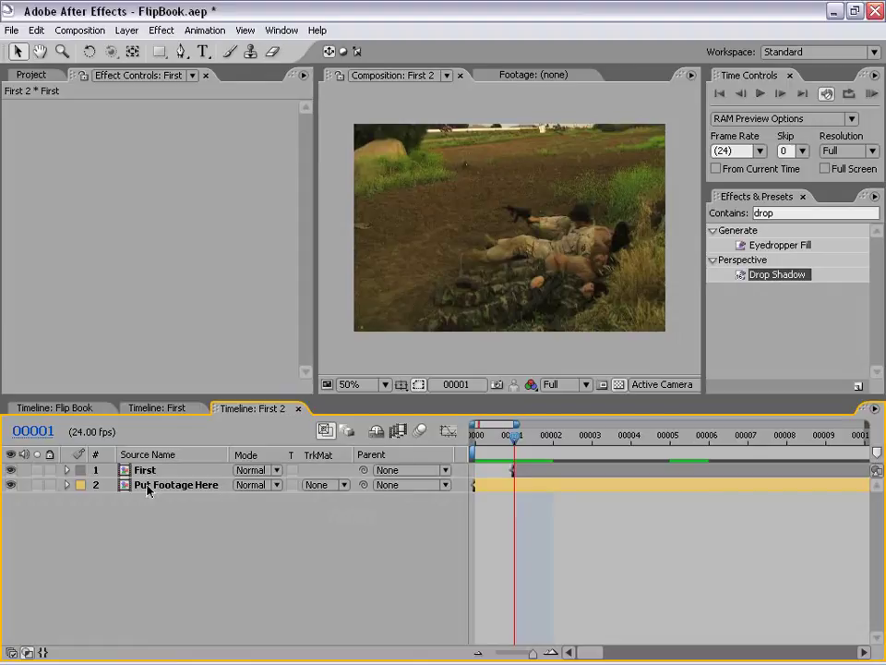
click(188, 485)
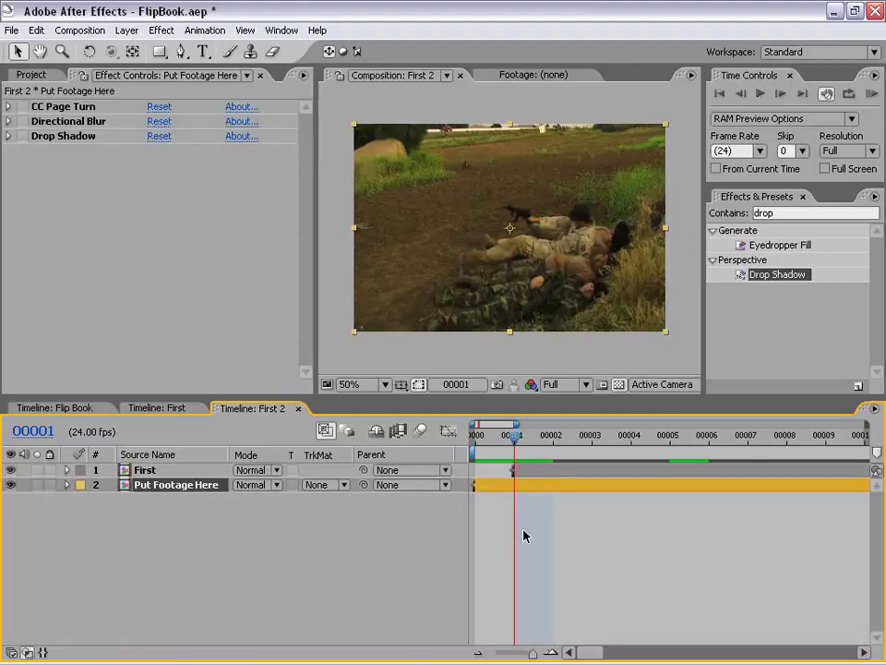
click(722, 223)
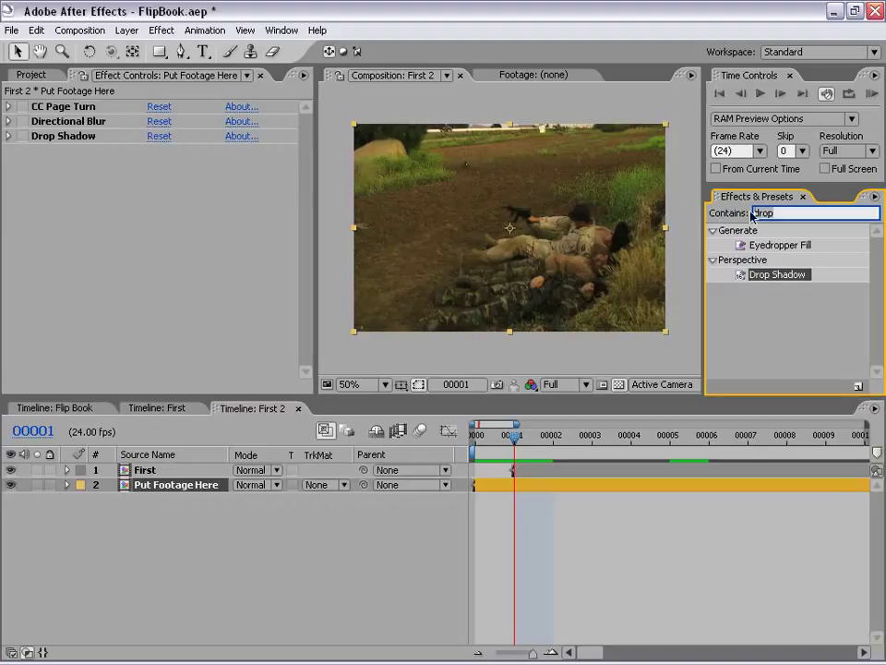
text(poste)
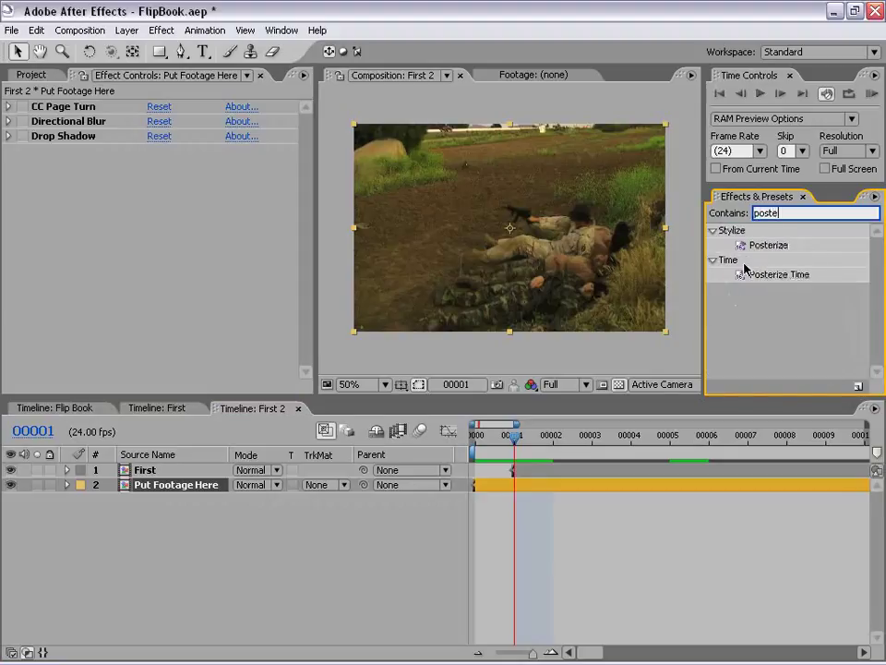
drag(784, 275, 522, 485)
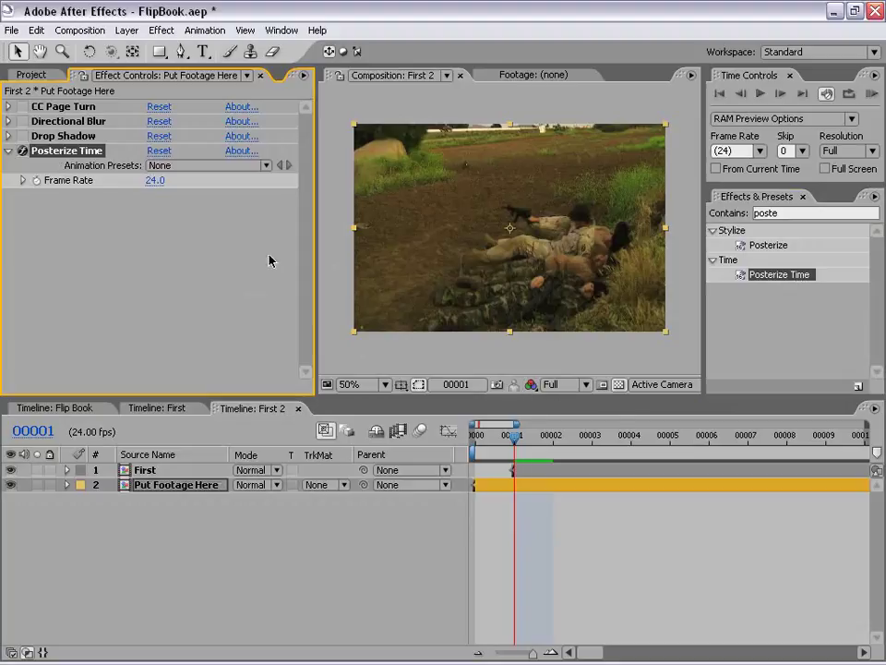
click(624, 574)
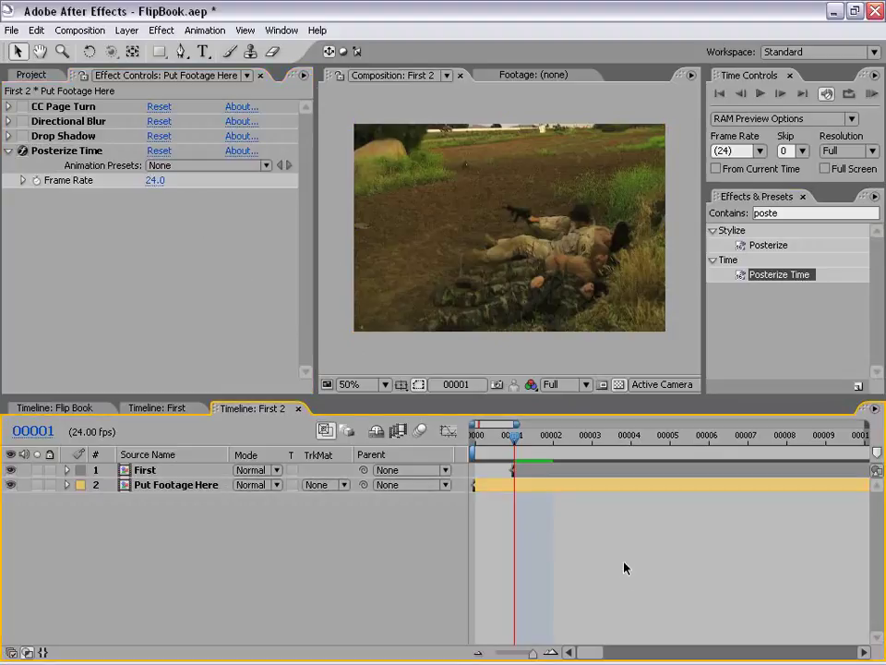
click(55, 154)
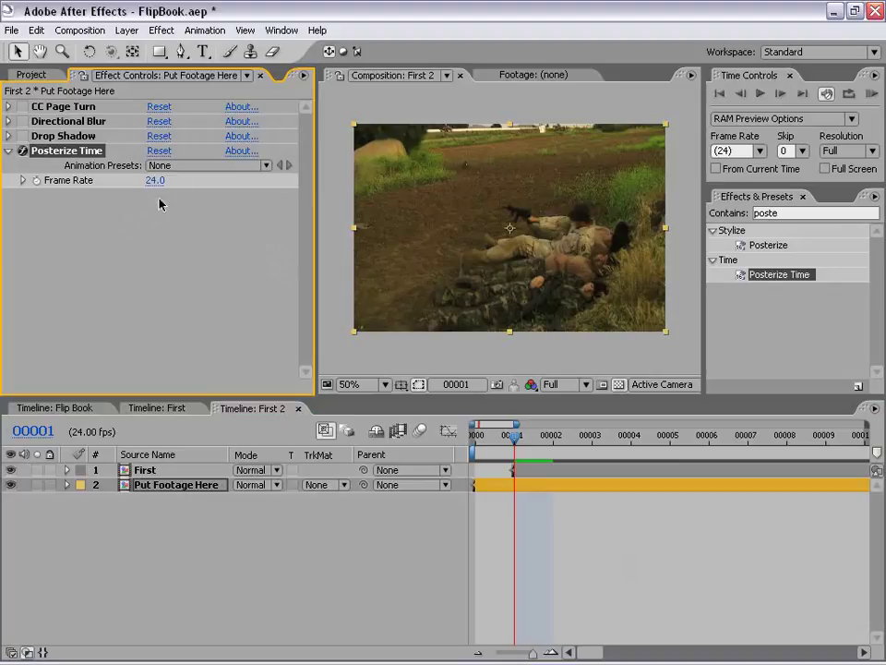
click(547, 552)
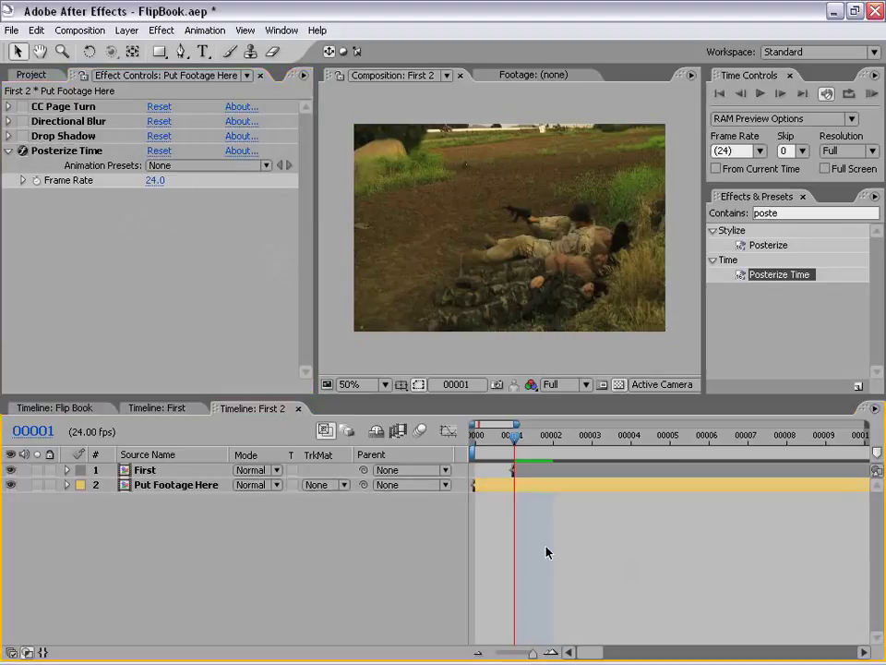
Rename the First 2 composition as Second
click(36, 74)
click(113, 339)
click(61, 250)
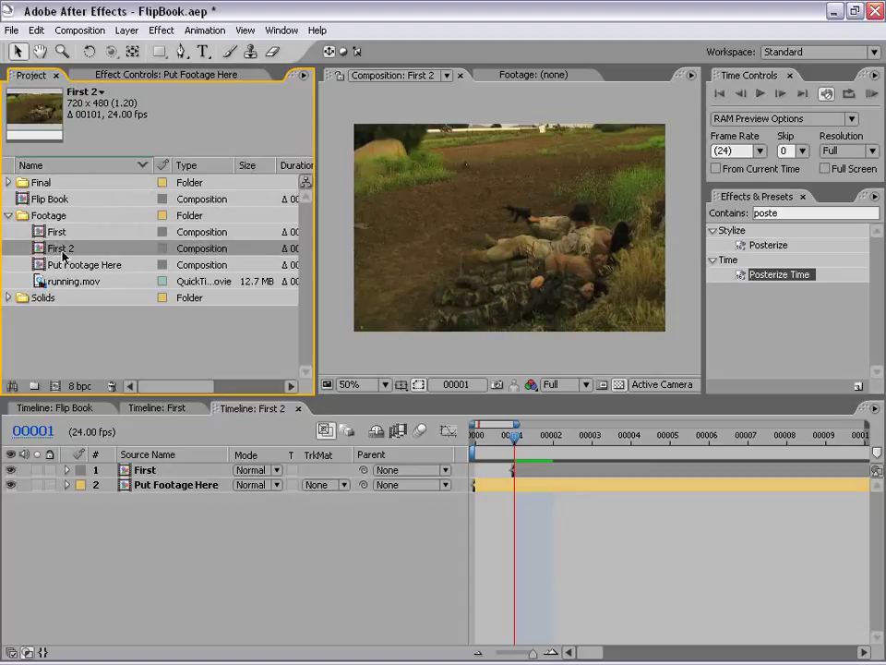
click(60, 251)
text(Sec)
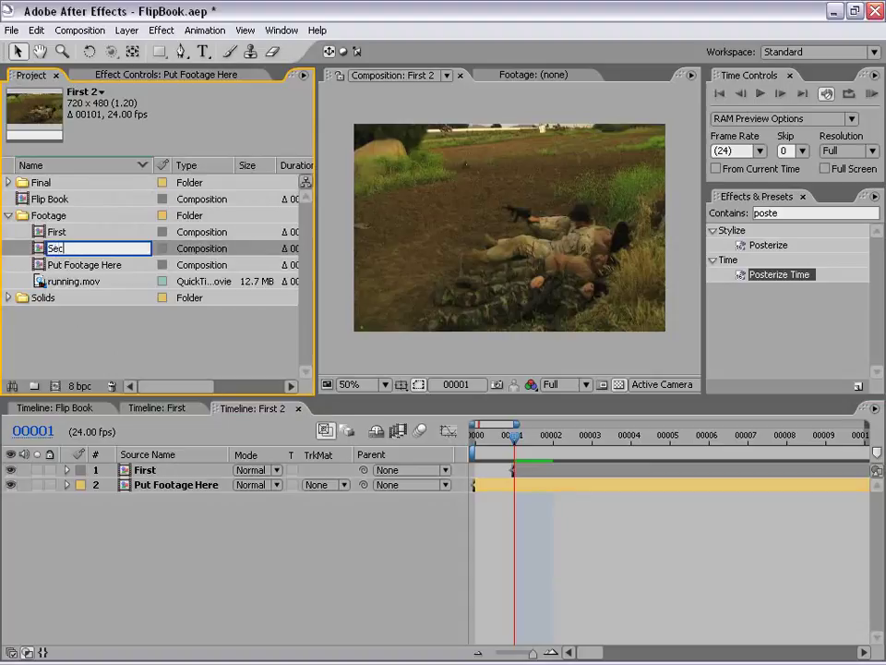
text(ond)
key(Return)
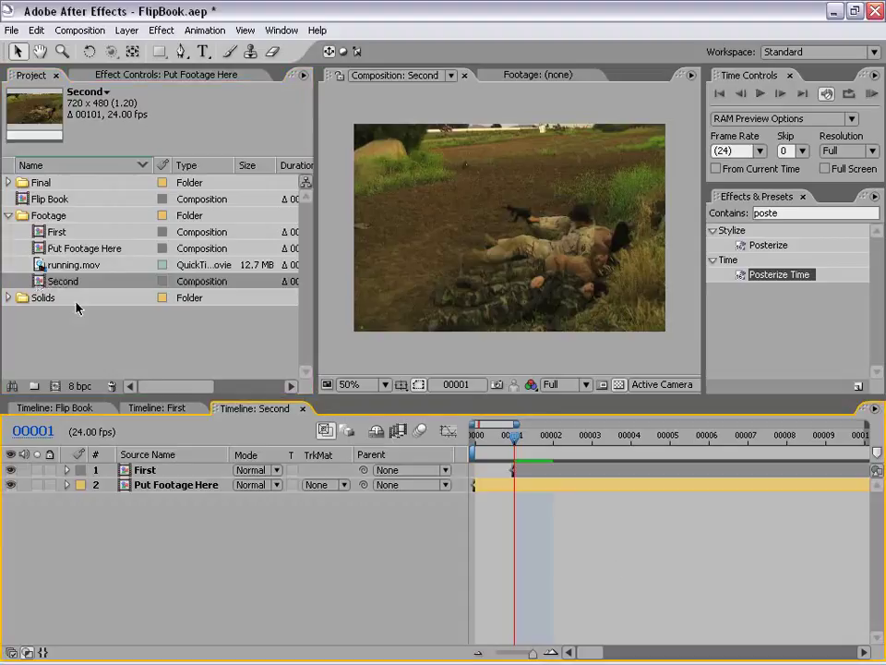
Create a new composition from Second and enable time remapping on its Second layer
drag(40, 282, 57, 386)
click(551, 515)
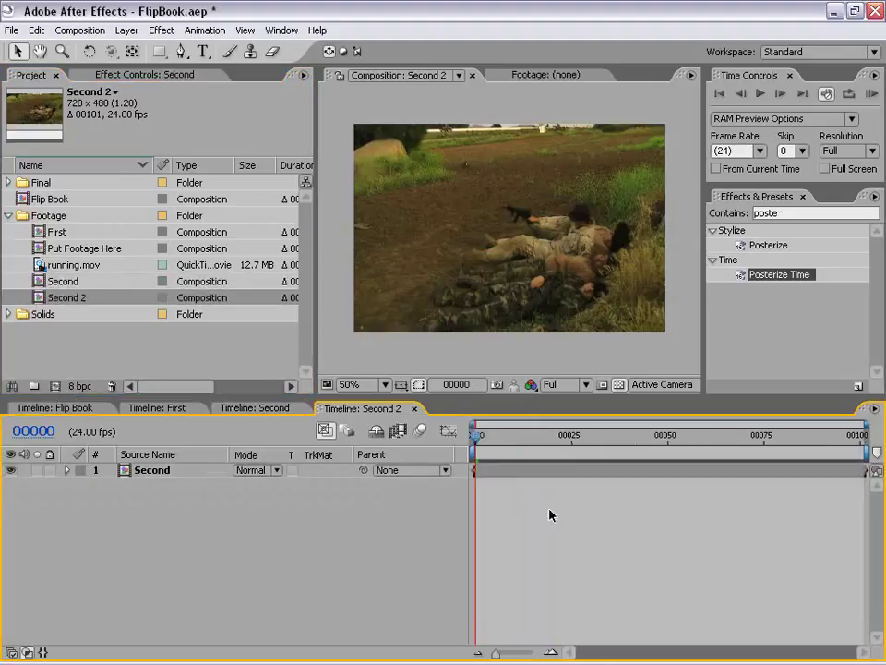
click(506, 472)
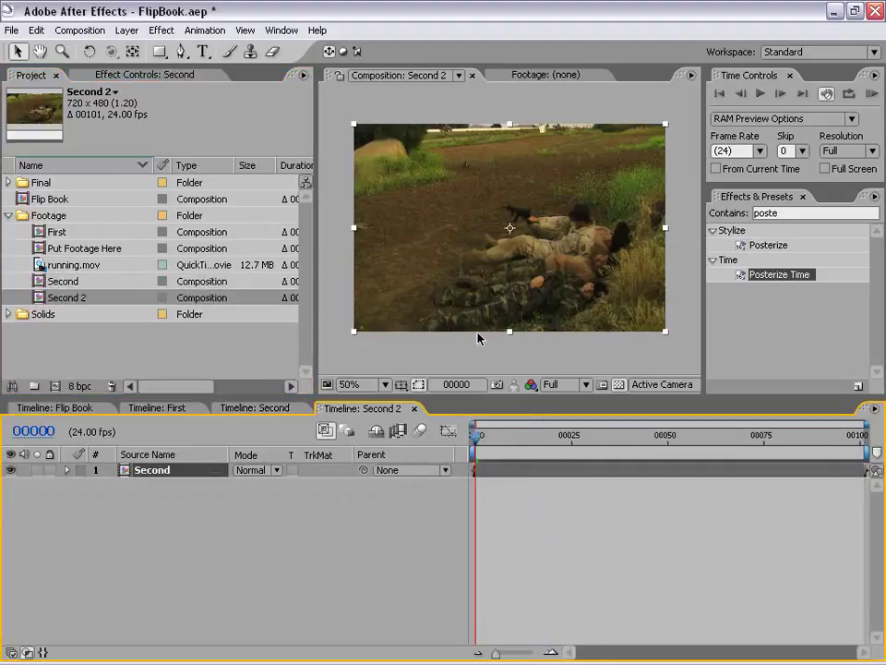
right_click(484, 469)
mouse_move(512, 376)
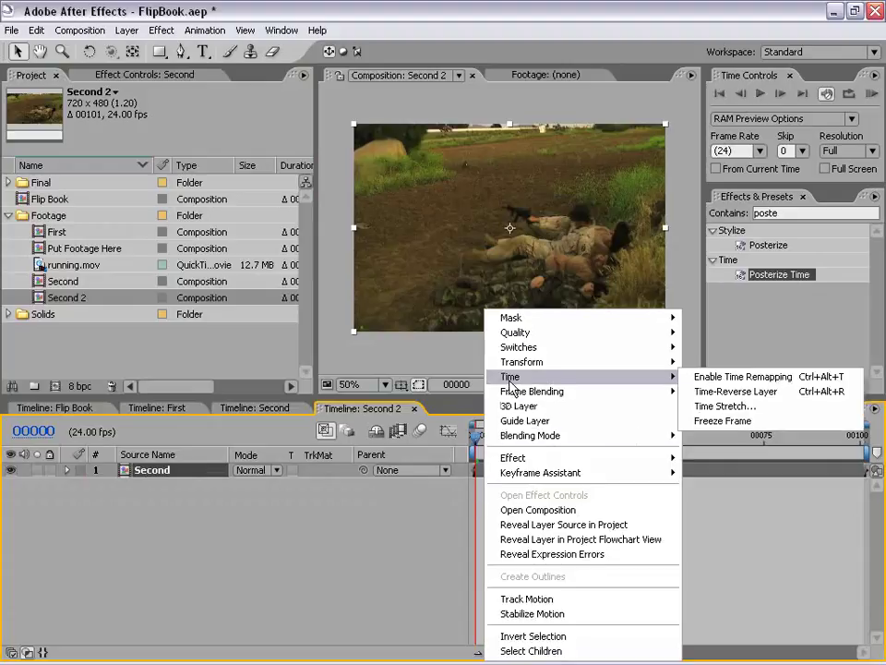
click(746, 378)
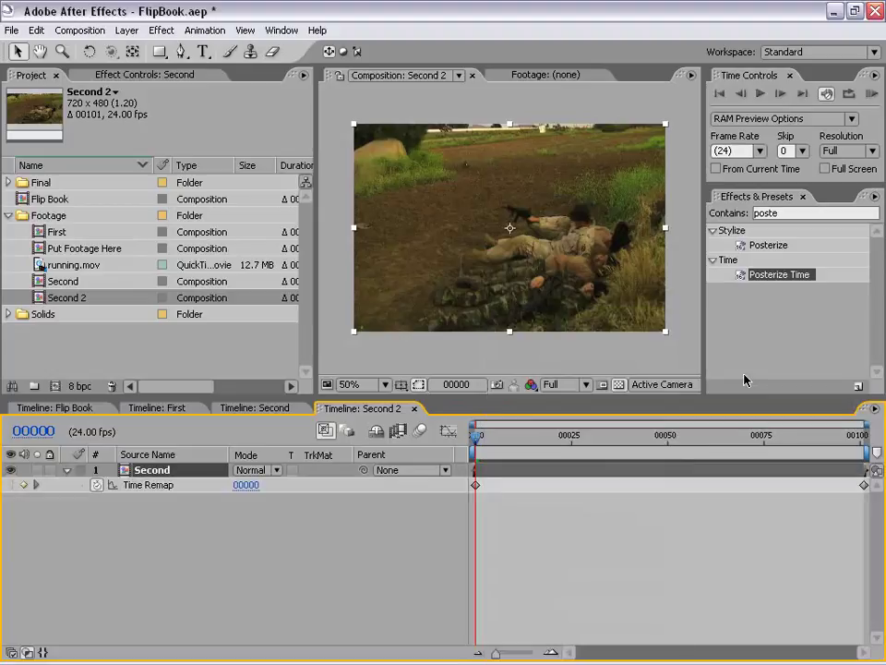
Add a Time Remap keyframe to the Second layer at frame 16
drag(478, 442, 538, 441)
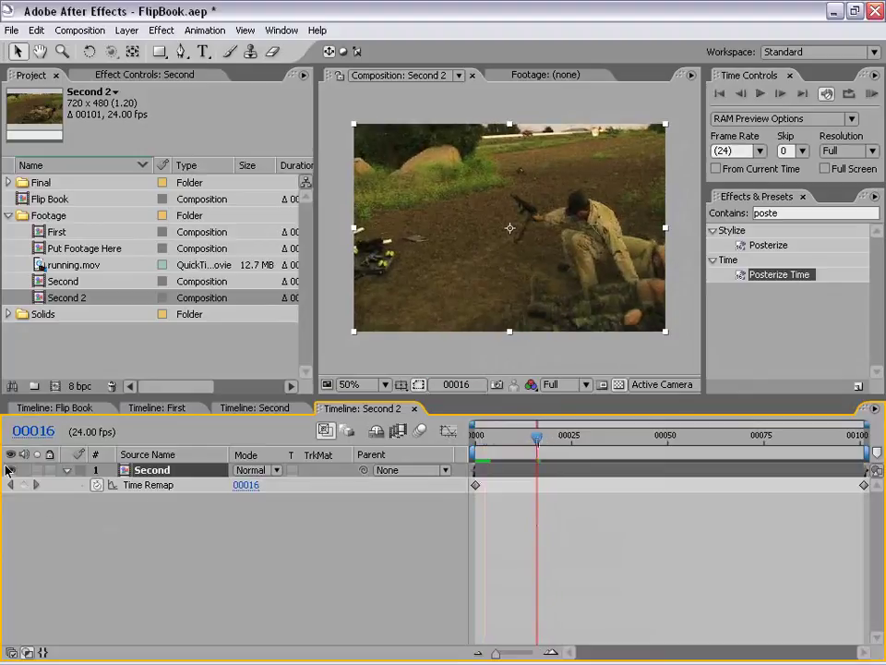
click(25, 485)
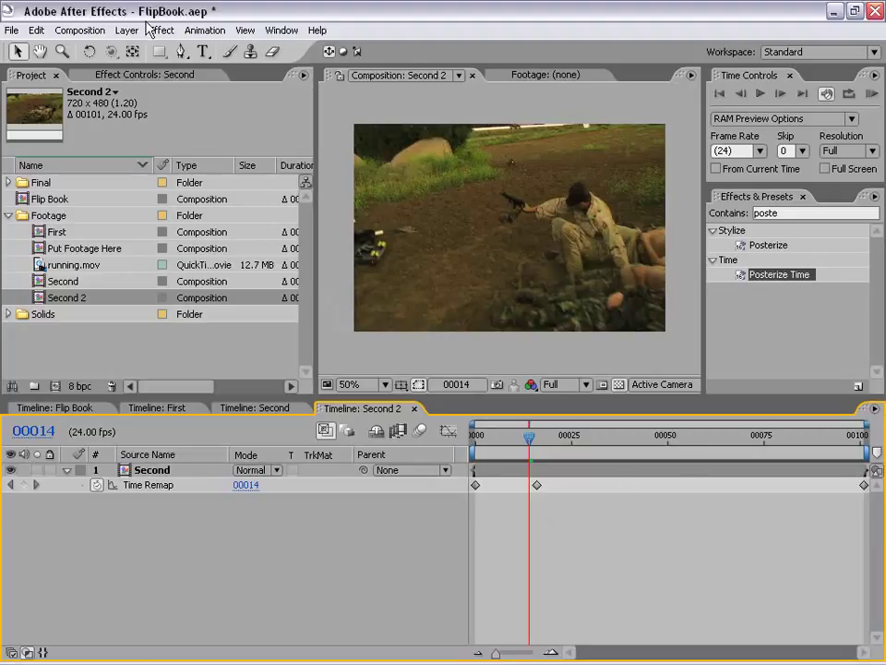
Set Second 2's duration to 202 frames and extend the Second layer to the end of the composition
click(79, 31)
click(107, 70)
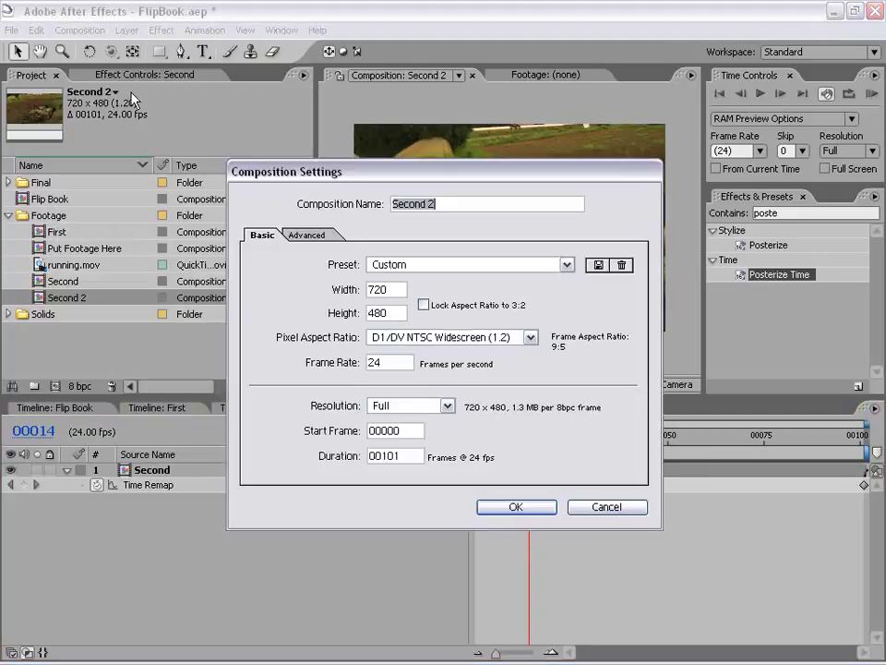
double_click(400, 455)
text(00202)
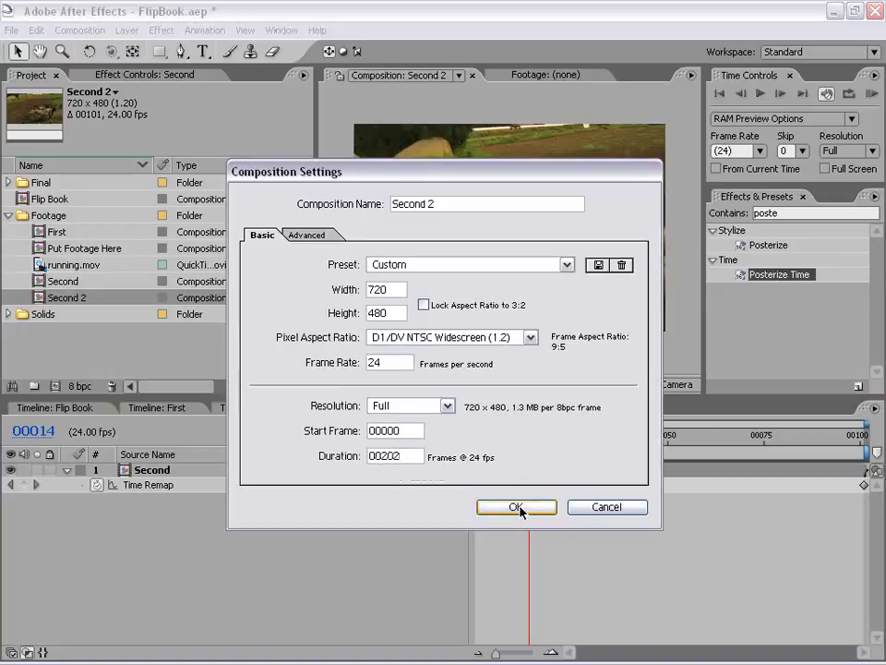
click(517, 506)
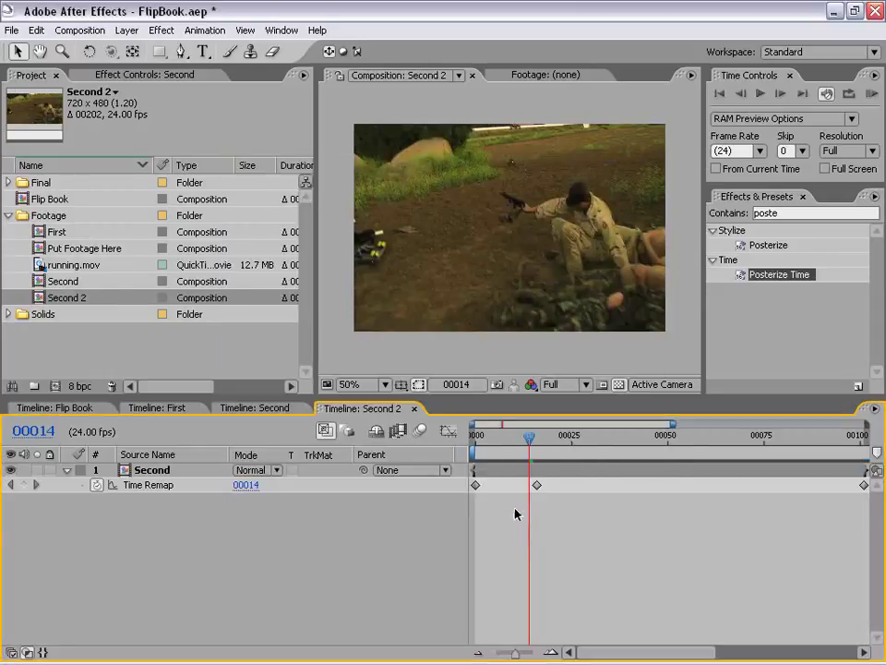
key(minus)
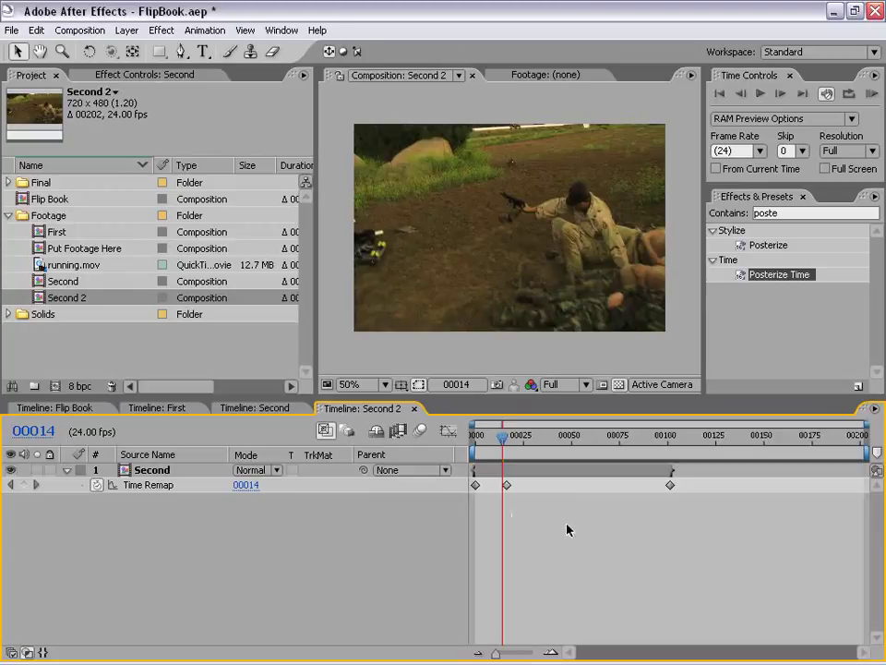
click(511, 227)
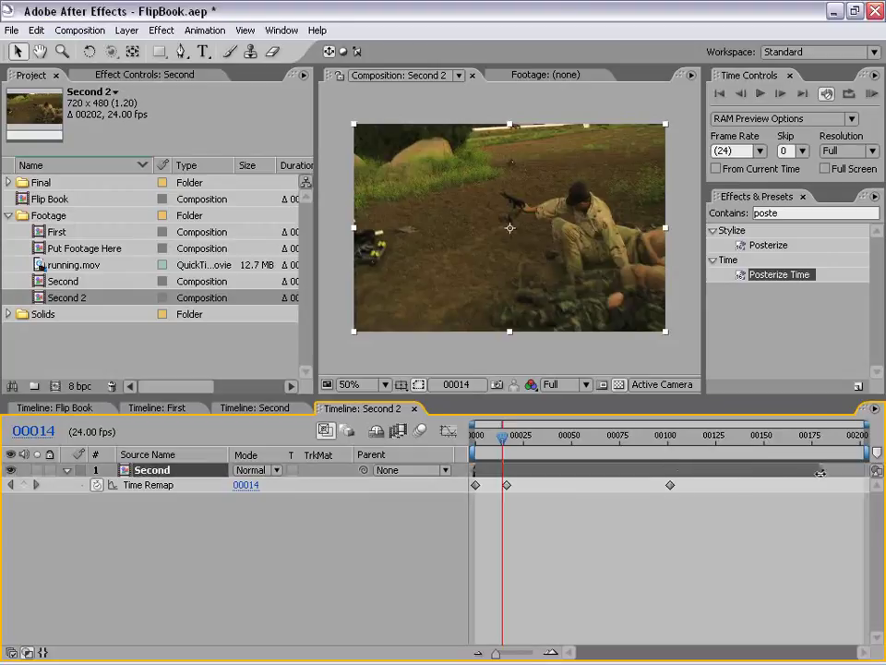
click(631, 547)
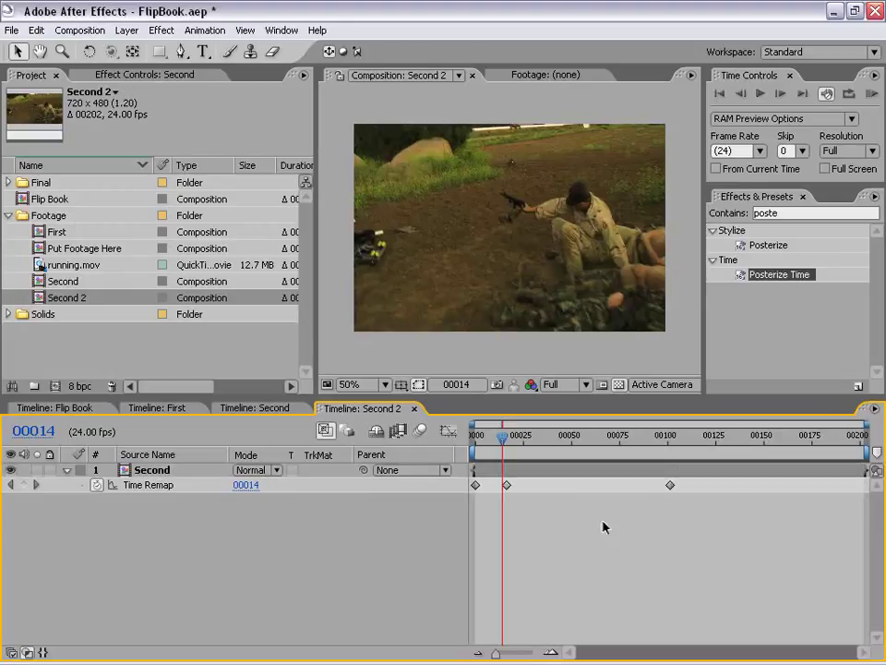
Try to move only the middle Time Remap keyframe to about frame 62, preview the page turn, and undo the move
drag(503, 442, 486, 441)
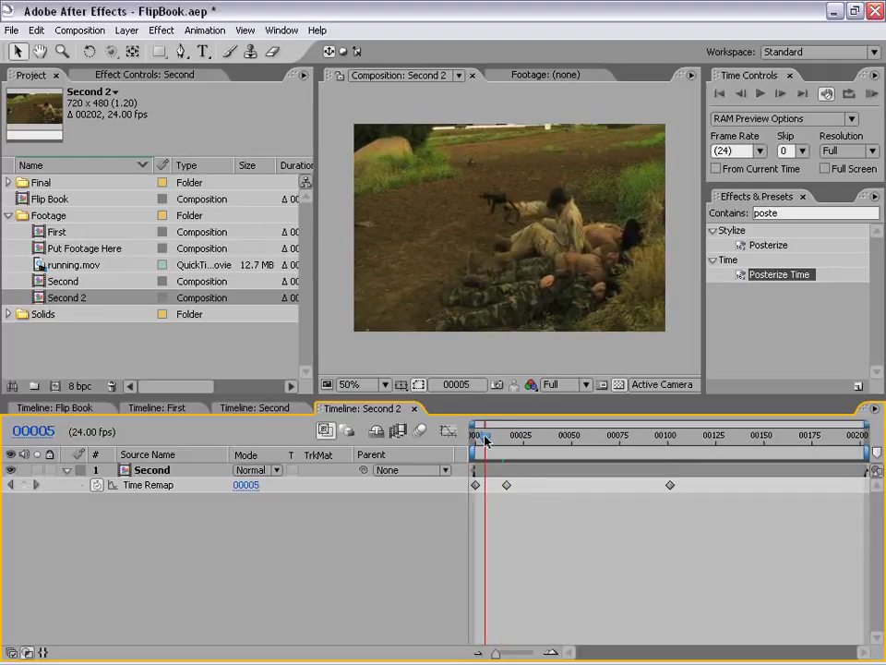
drag(507, 485, 595, 485)
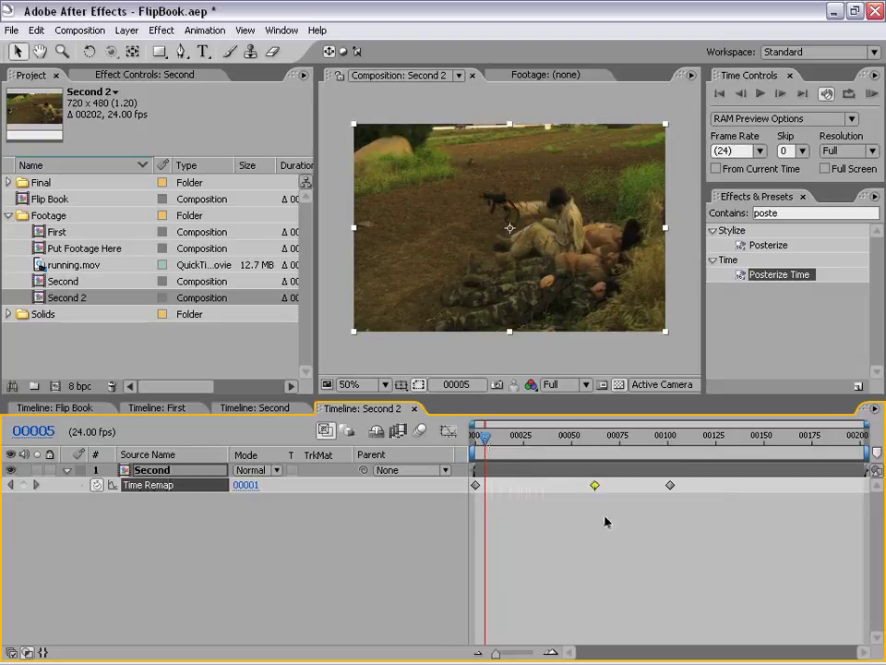
drag(484, 441, 515, 441)
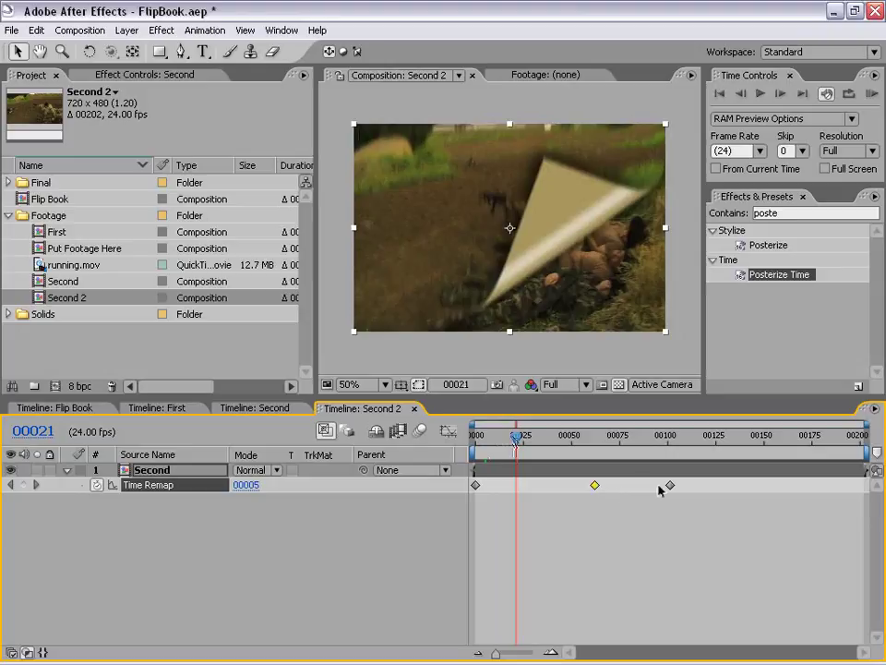
click(36, 31)
click(46, 51)
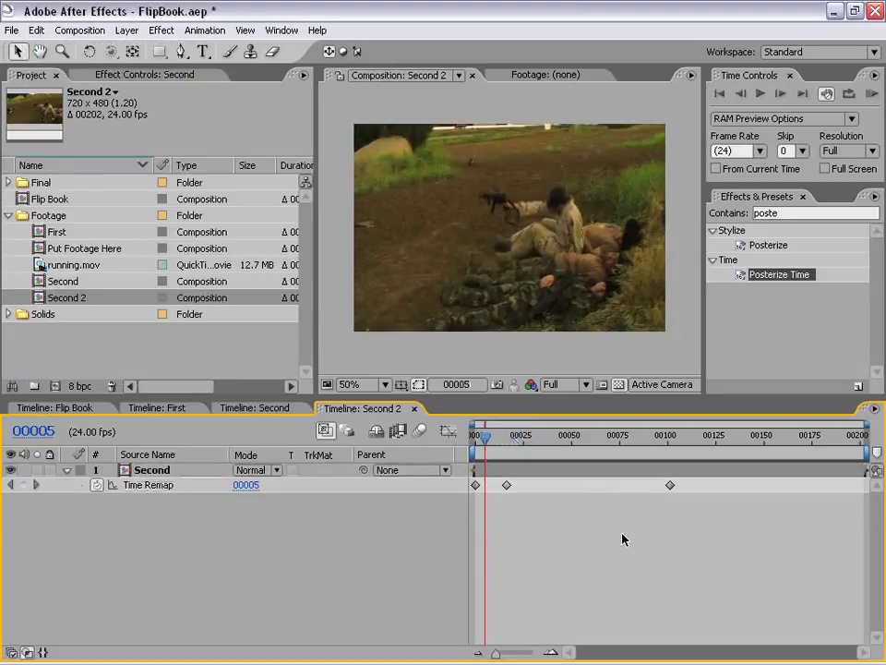
Shift the middle and last Time Remap keyframes together to about frames 63 and 148, and preview the slowed page turn
drag(623, 499, 598, 490)
click(611, 501)
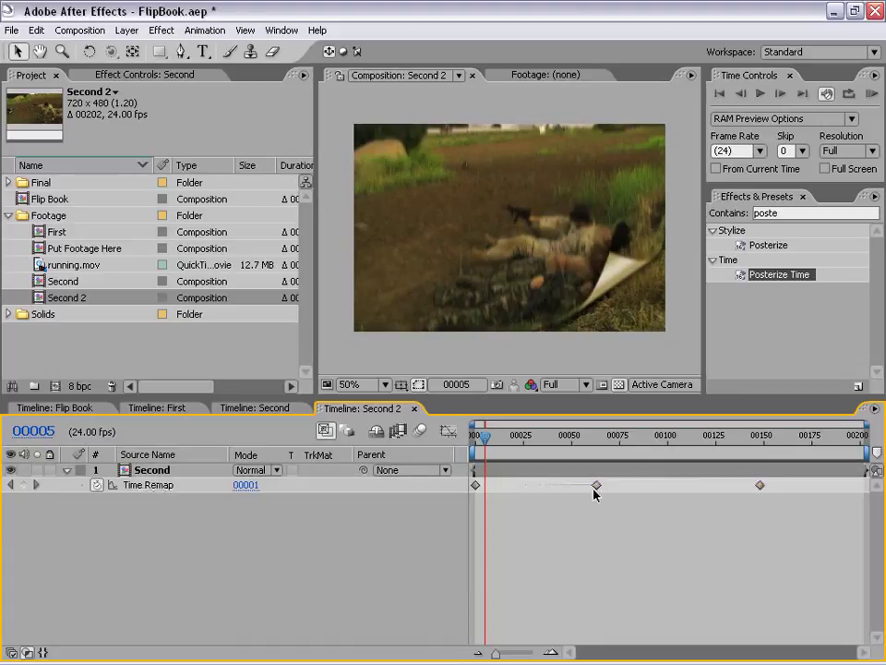
drag(487, 444, 504, 442)
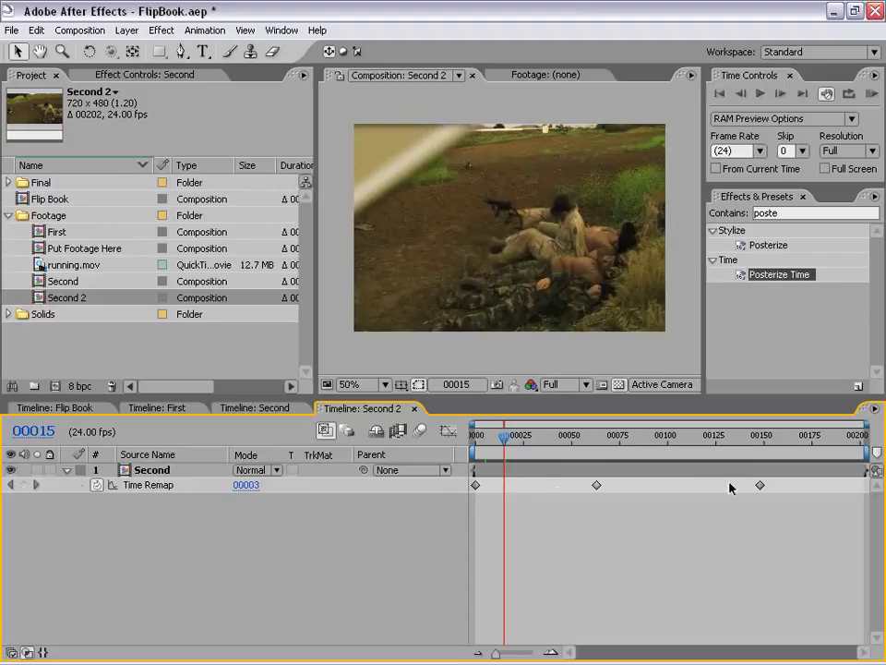
Apply Easy Ease In to the middle Time Remap keyframe
right_click(596, 484)
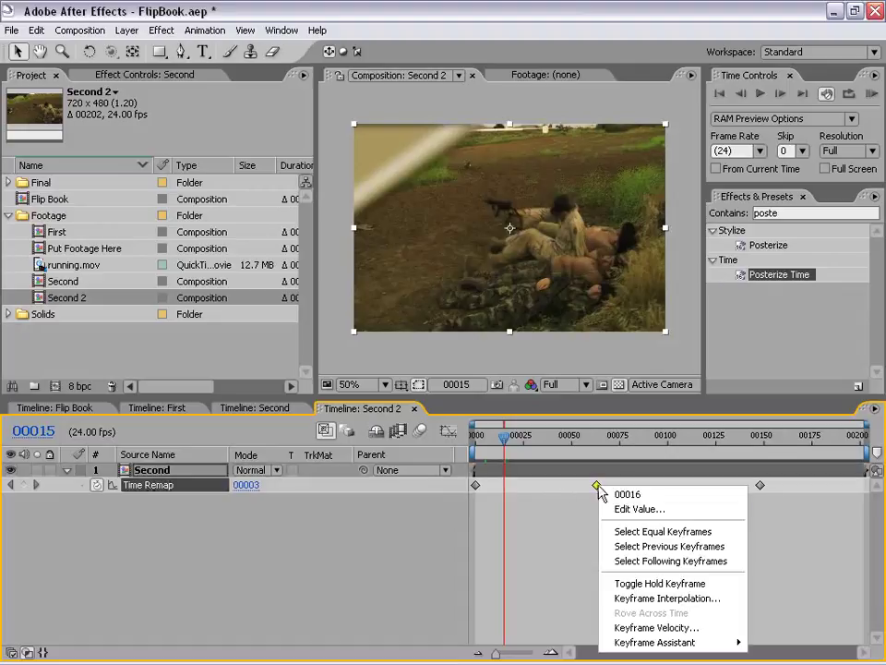
mouse_move(659, 646)
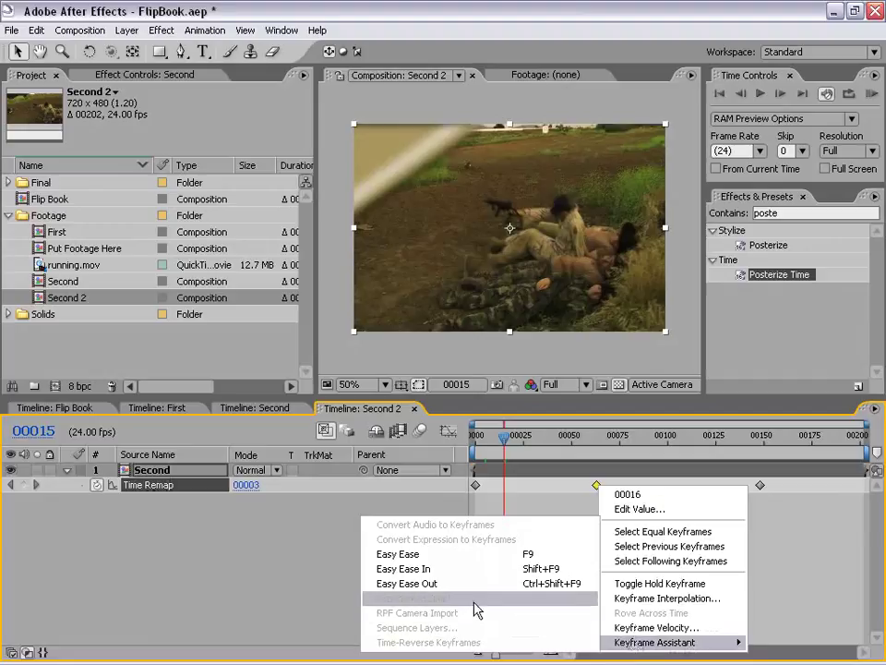
click(399, 577)
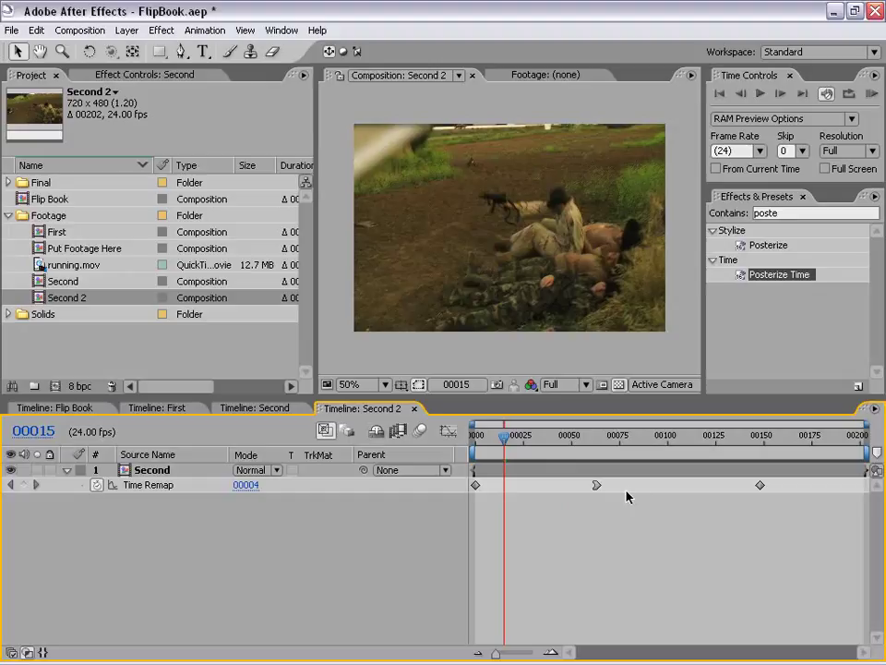
Show the Second layer's Time Remap curve in the Graph Editor and enlarge the timeline area vertically
click(161, 486)
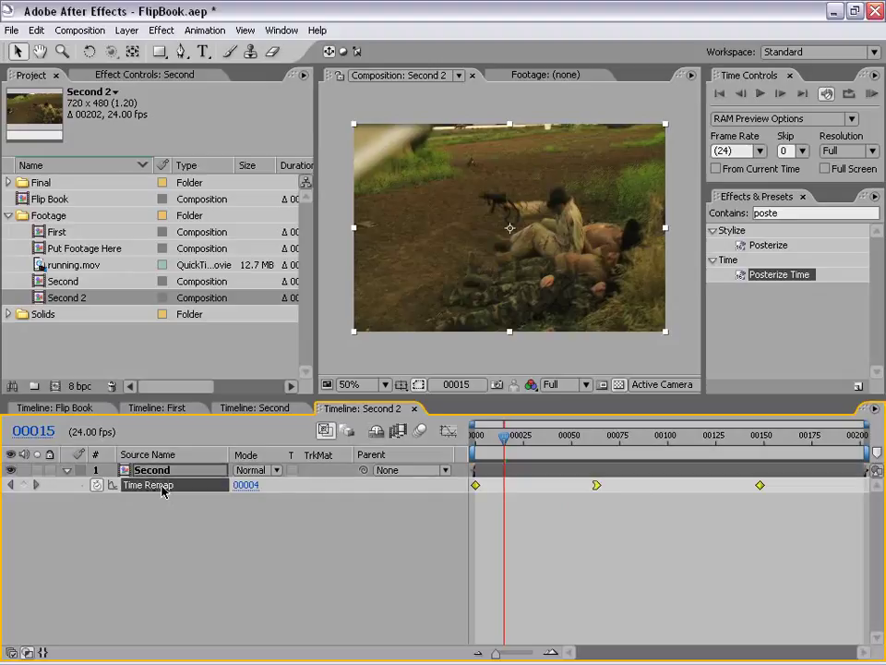
click(447, 431)
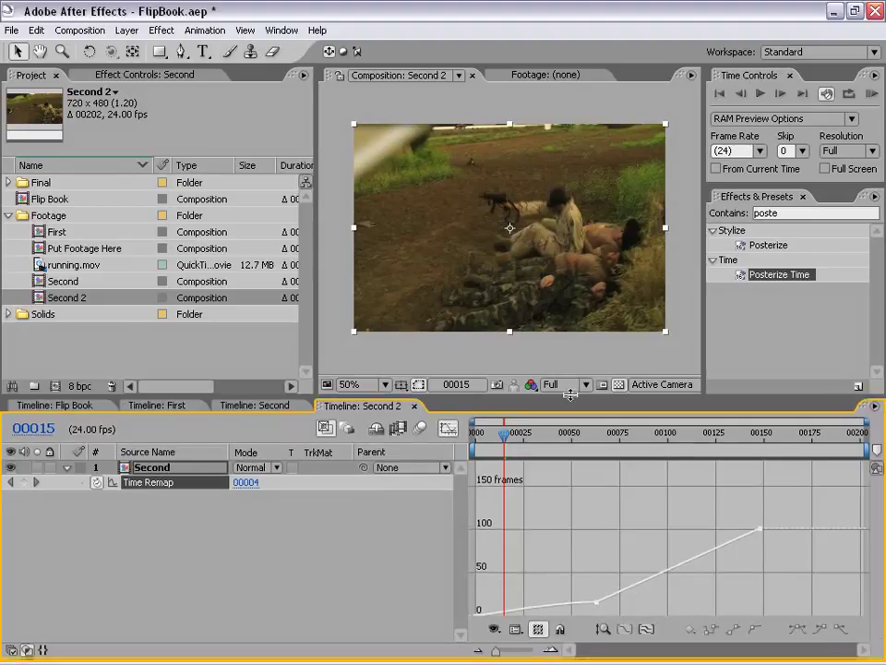
drag(570, 395, 556, 338)
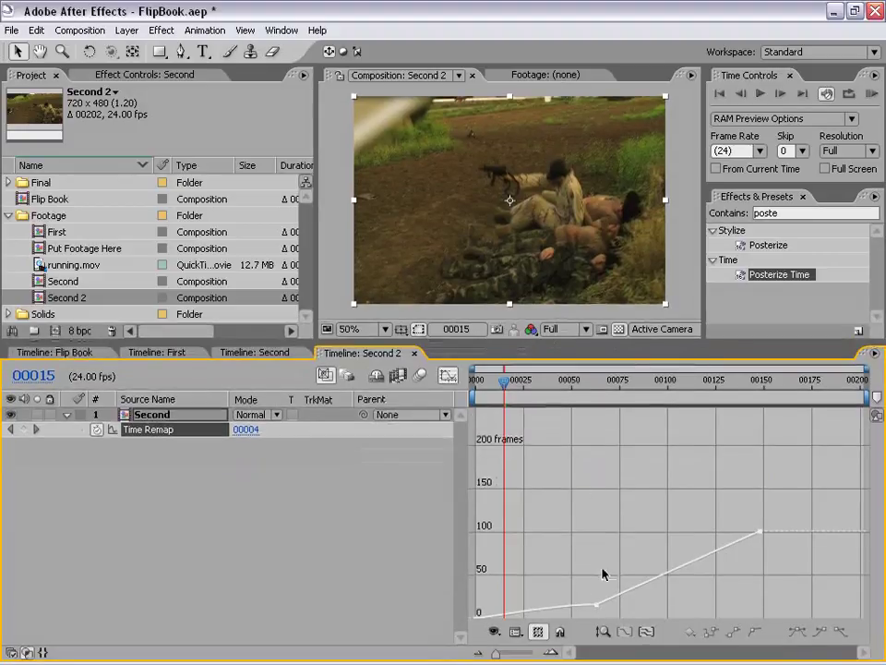
Pull down the incoming handle of the middle Time Remap keyframe to flatten the start of the curve
click(597, 604)
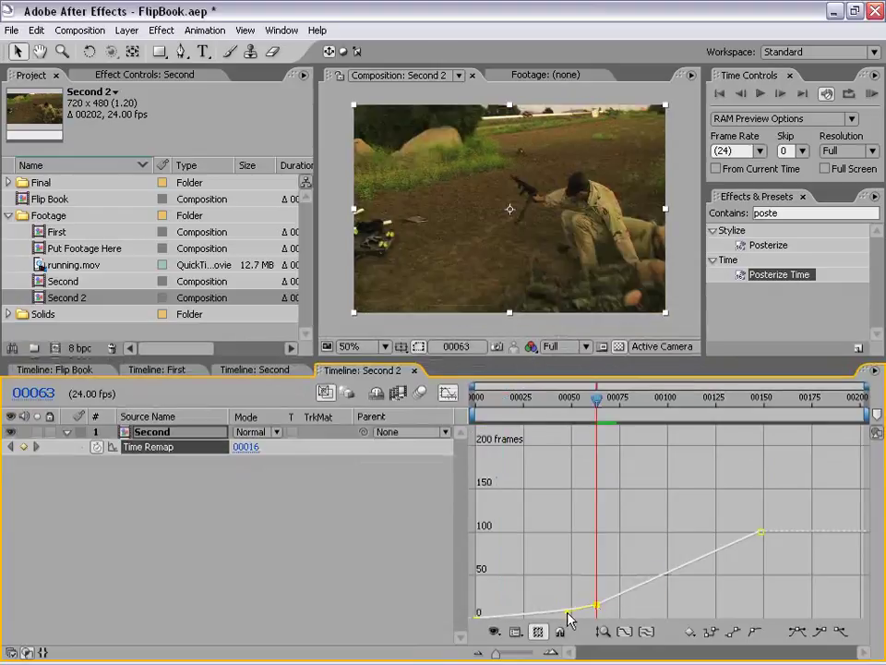
drag(569, 611, 567, 617)
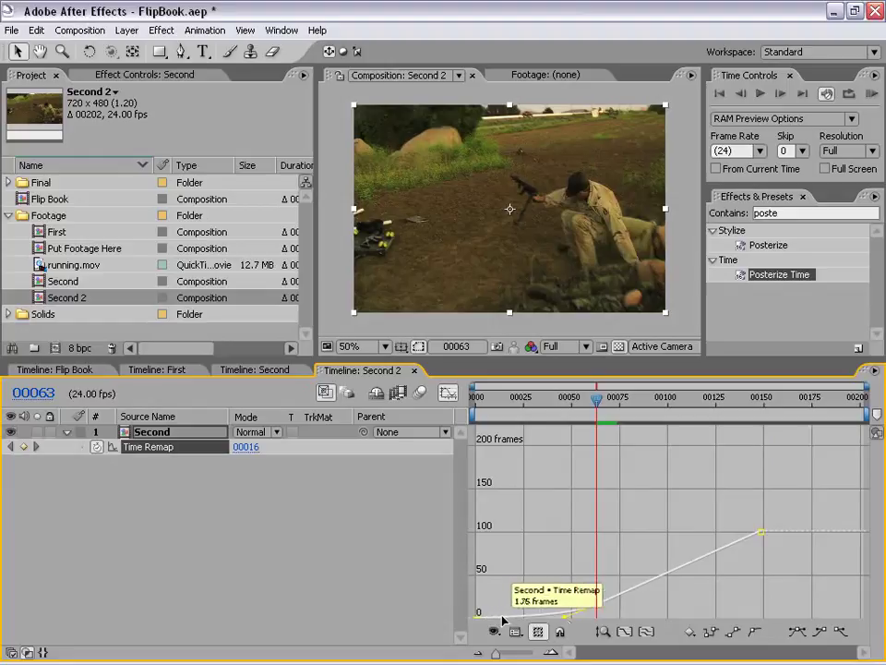
click(644, 557)
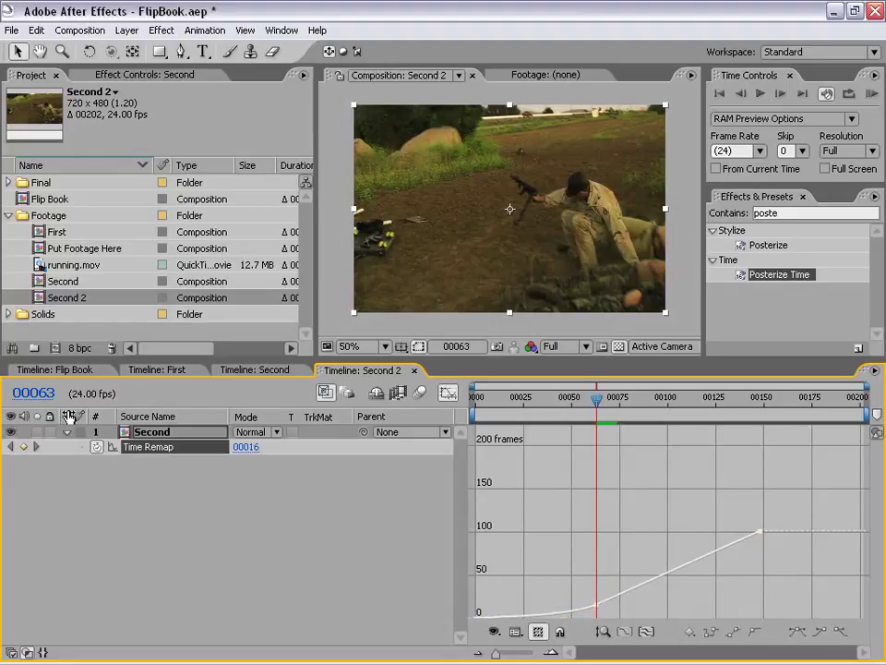
Check the Flip Book composition and RAM-preview the eased page turn in Second 2
click(72, 371)
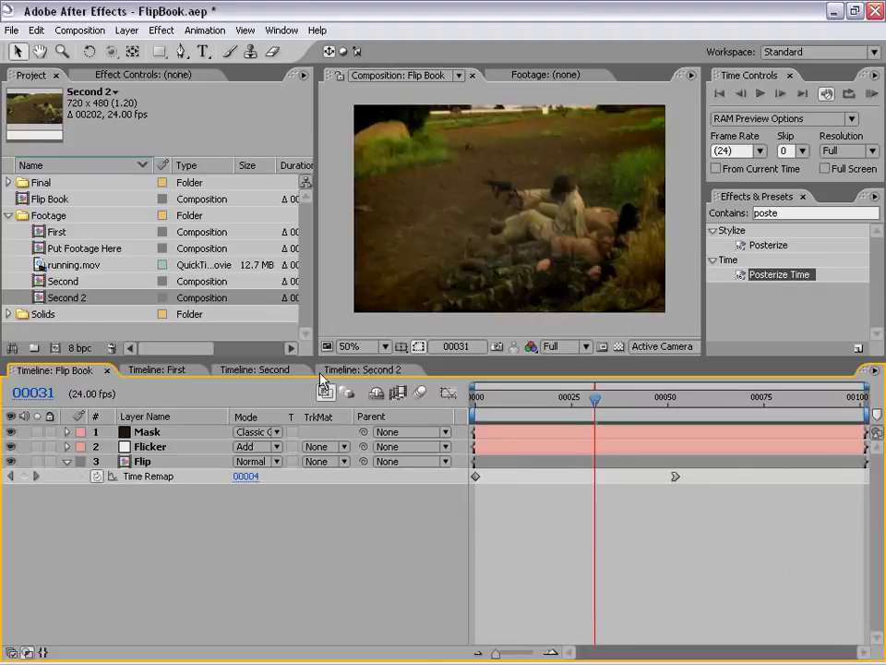
click(362, 371)
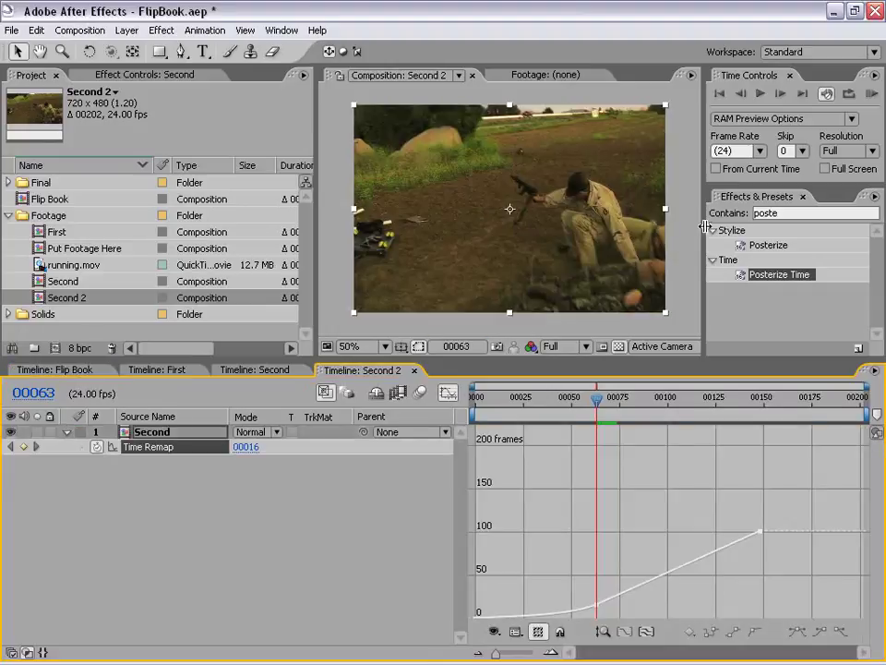
click(869, 94)
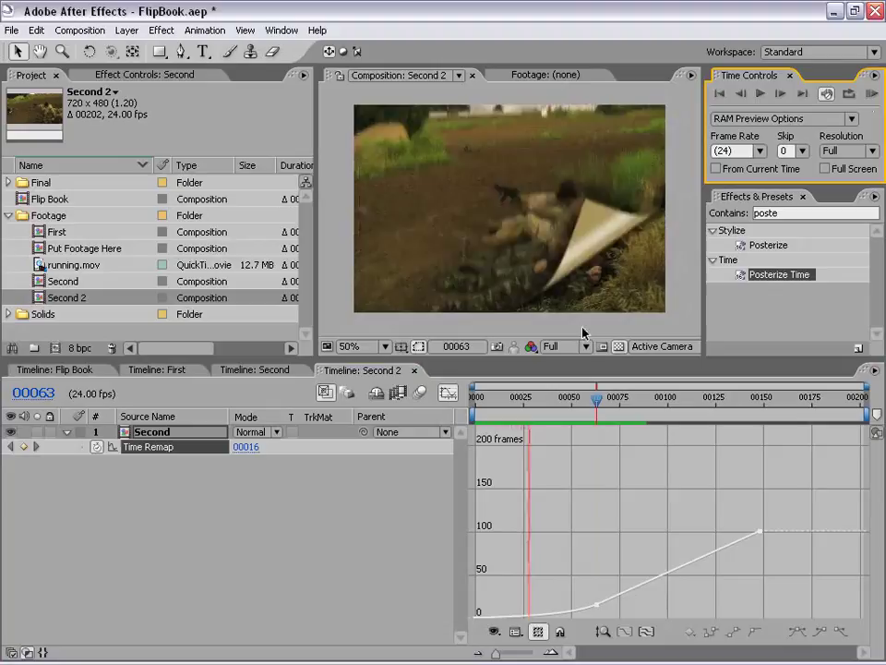
key(space)
Shorten the incoming handle of the middle Time Remap keyframe slightly and return from the Graph Editor to the layer bar view
click(599, 609)
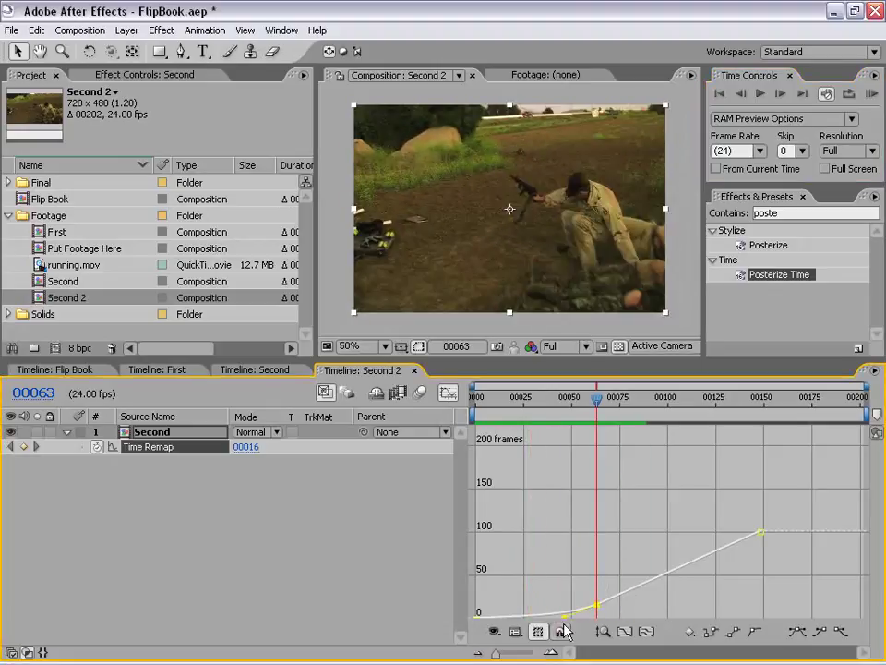
drag(564, 617, 568, 618)
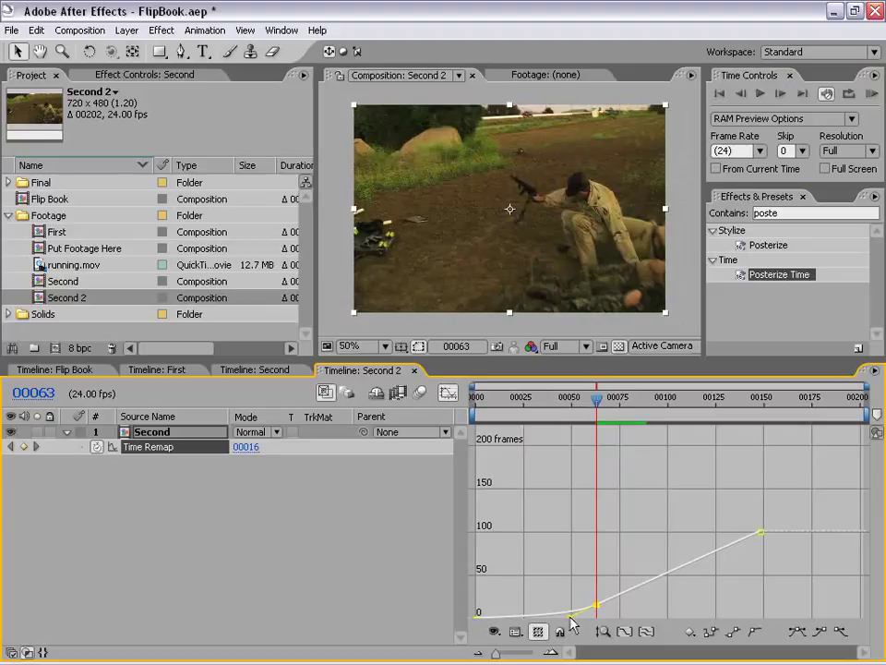
drag(571, 616, 572, 607)
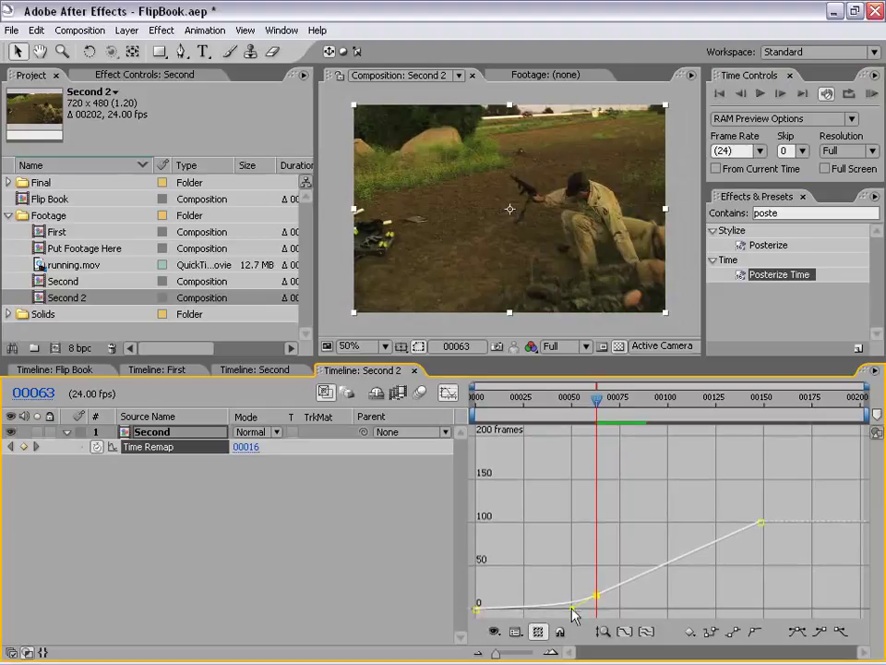
click(557, 547)
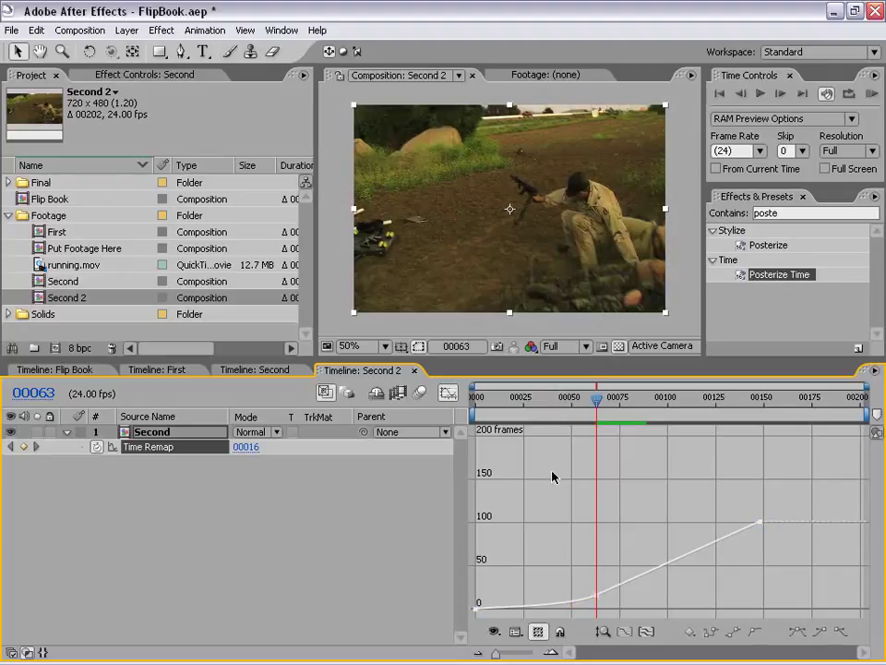
click(449, 394)
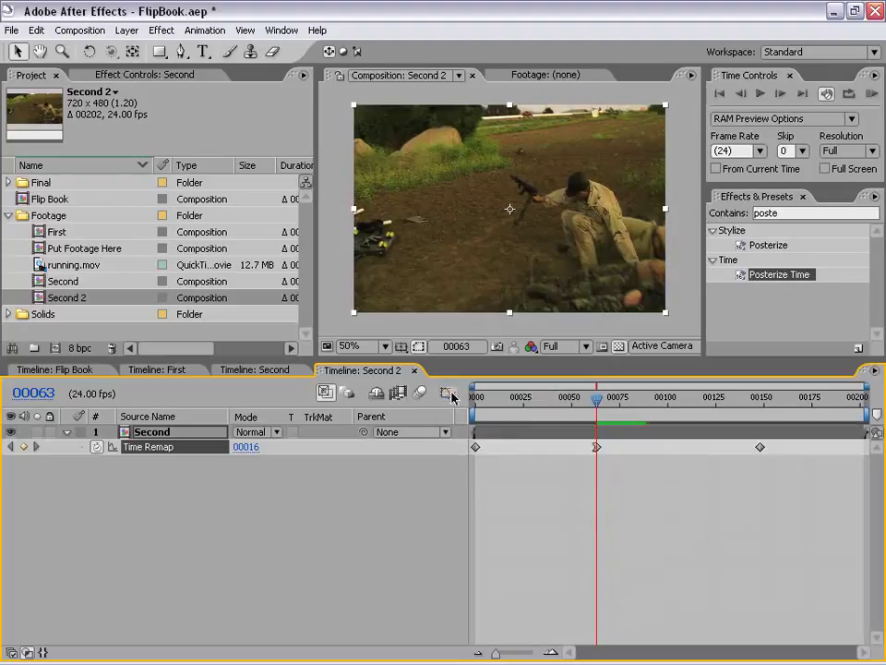
click(566, 469)
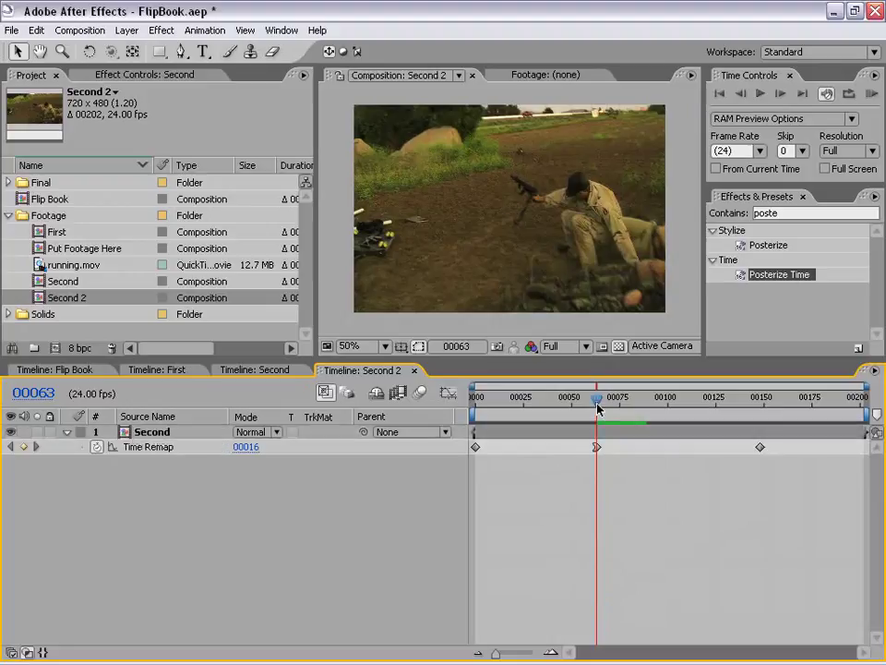
Create a 720 x 480 solid in light grey E5E5E5 above the Second layer in Second 2
mouse_move(599, 406)
mouse_down()
mouse_move(589, 408)
mouse_move(628, 408)
mouse_move(603, 408)
mouse_up()
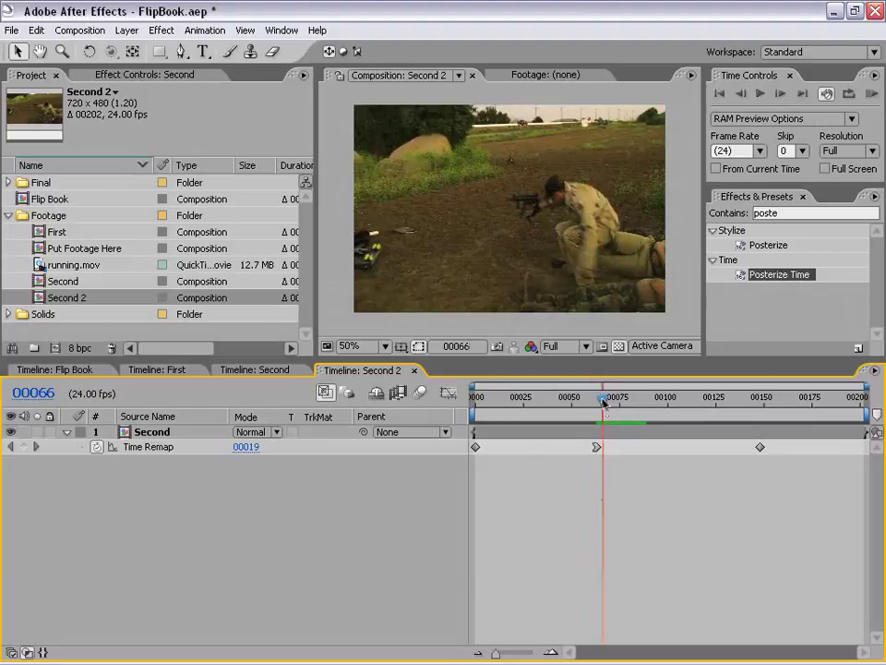
mouse_move(602, 403)
mouse_down()
mouse_move(583, 403)
mouse_move(622, 402)
mouse_move(586, 403)
mouse_move(612, 403)
mouse_up()
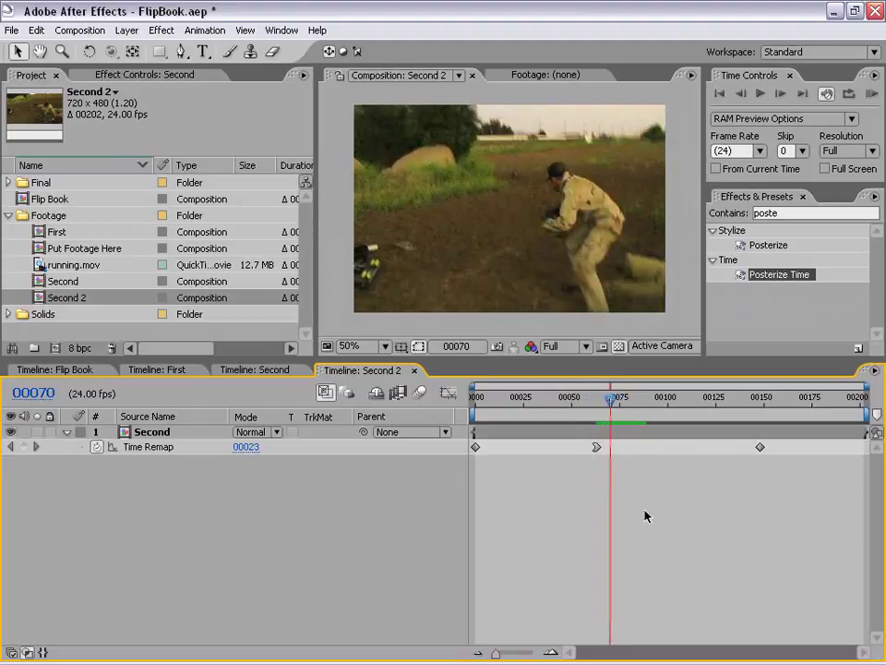
click(126, 30)
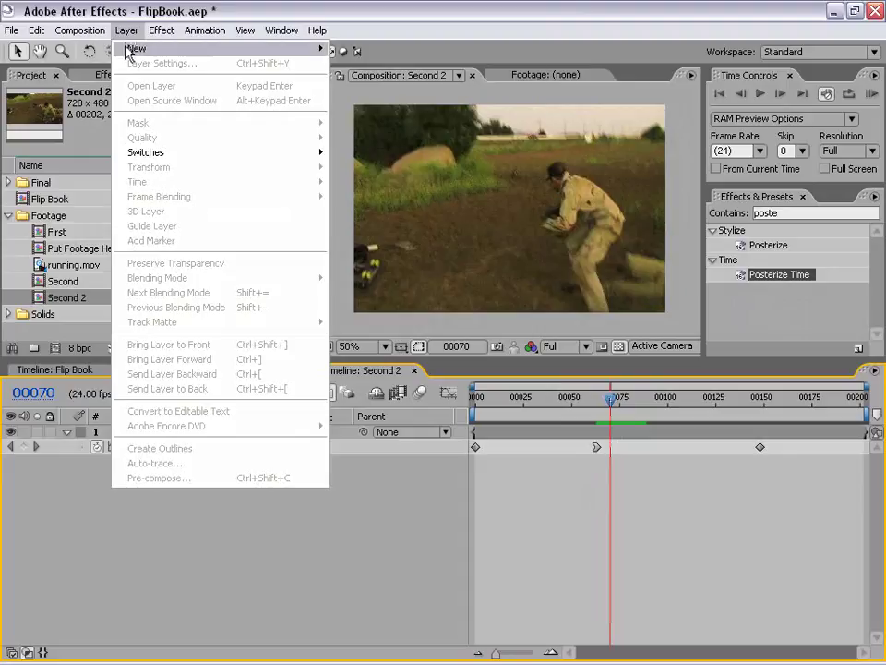
mouse_move(134, 47)
click(364, 61)
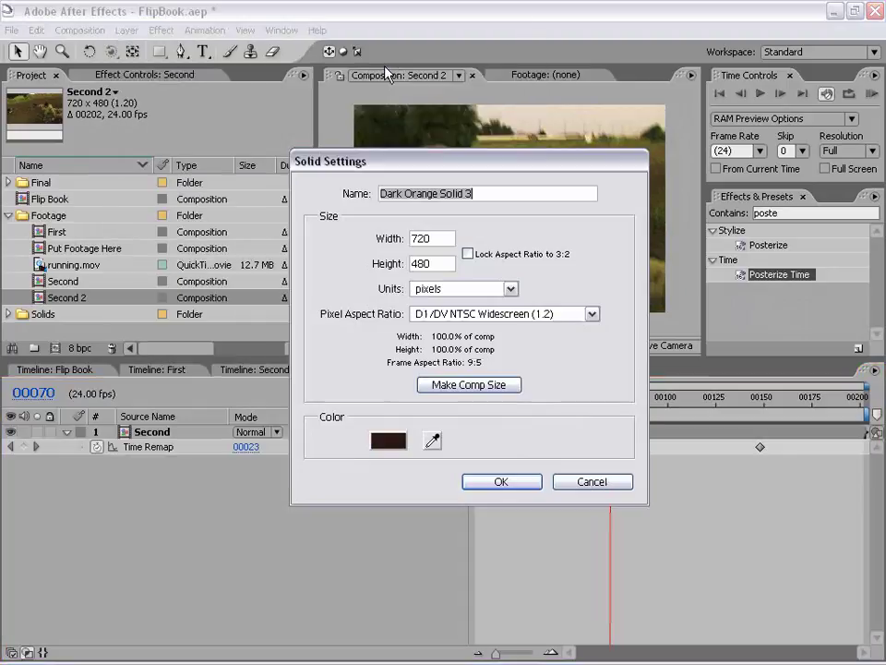
click(387, 440)
drag(293, 288, 268, 281)
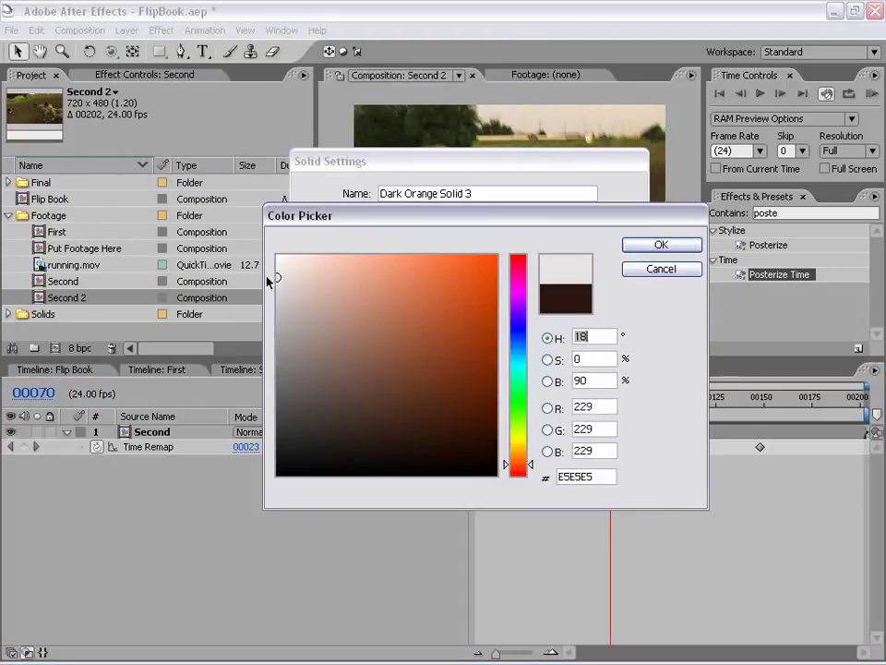
click(660, 249)
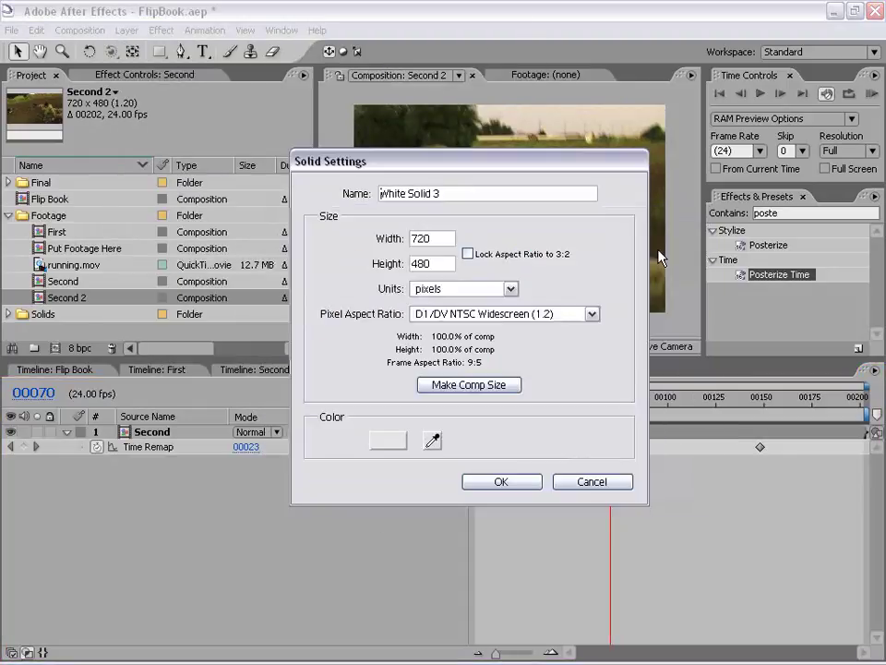
click(502, 482)
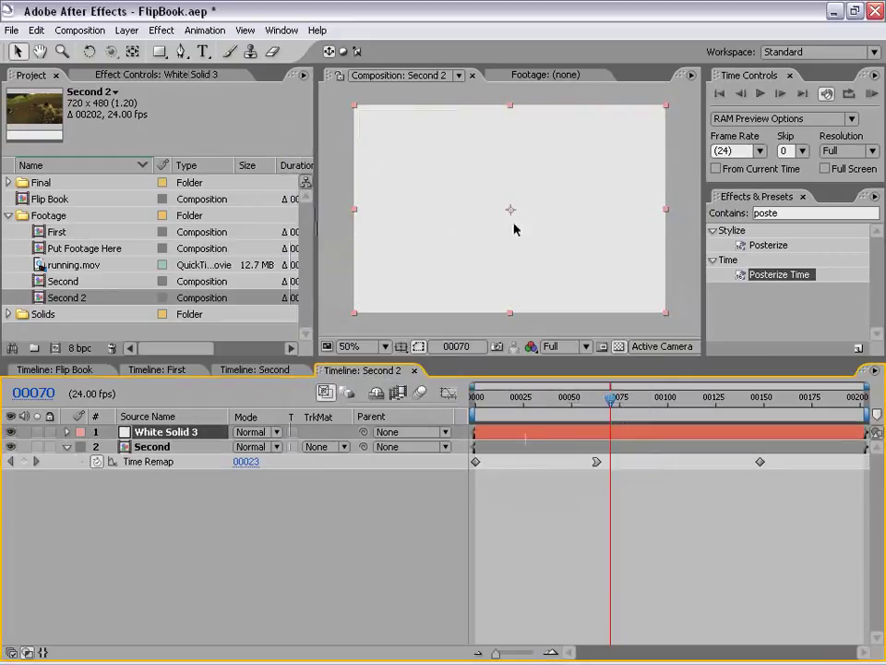
Apply the Strobe Light effect to the new solid, set Strobe to Makes Layer Transparent, and check it around frame 59
click(794, 213)
text(strob)
click(759, 245)
drag(759, 244, 579, 222)
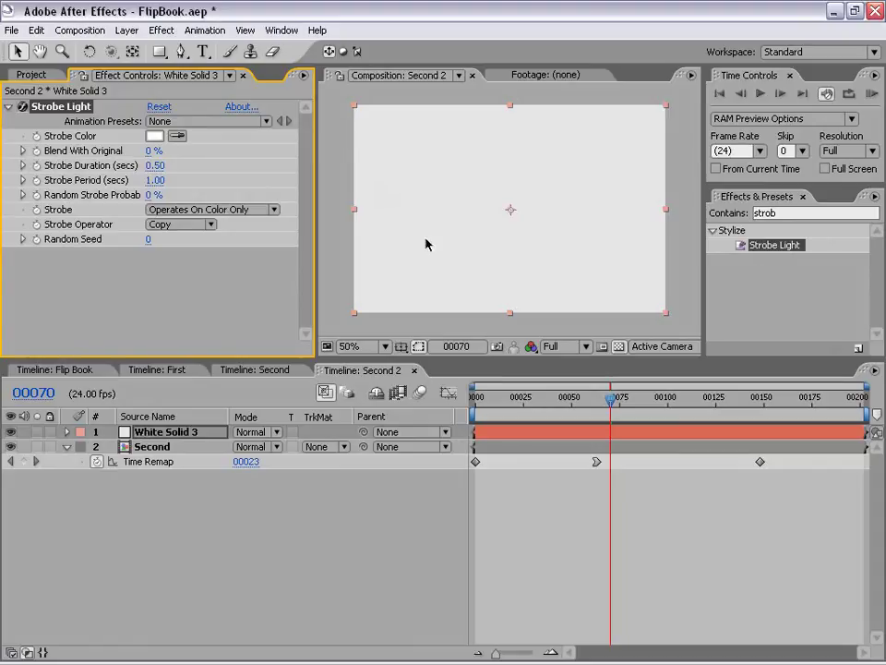
click(170, 210)
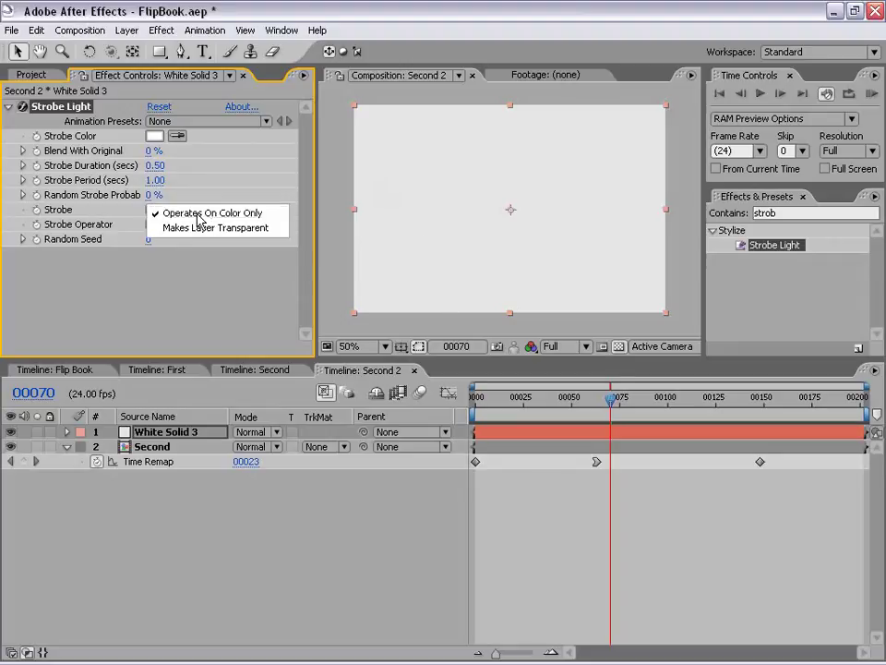
click(238, 228)
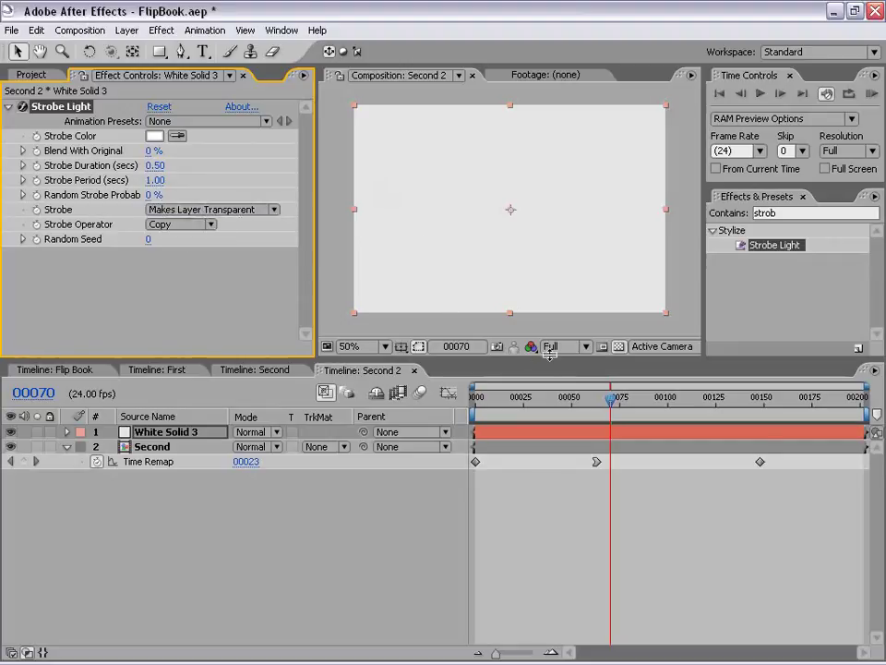
click(610, 403)
mouse_move(609, 403)
mouse_down()
mouse_move(578, 403)
mouse_move(592, 402)
mouse_up()
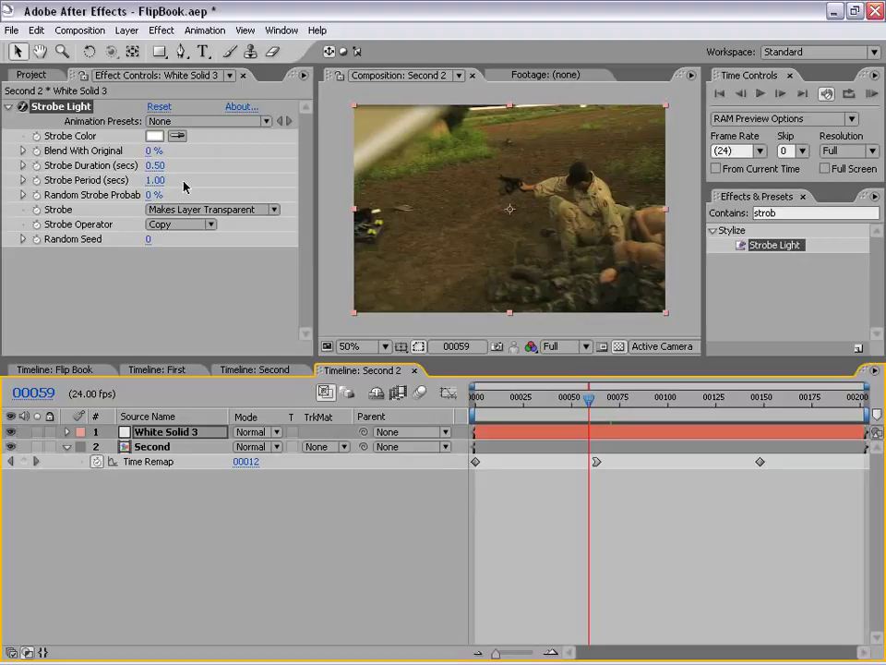
Switch to Calculator and divide 1 by 24 to find the length of one frame in seconds
key(super+r)
key(Return)
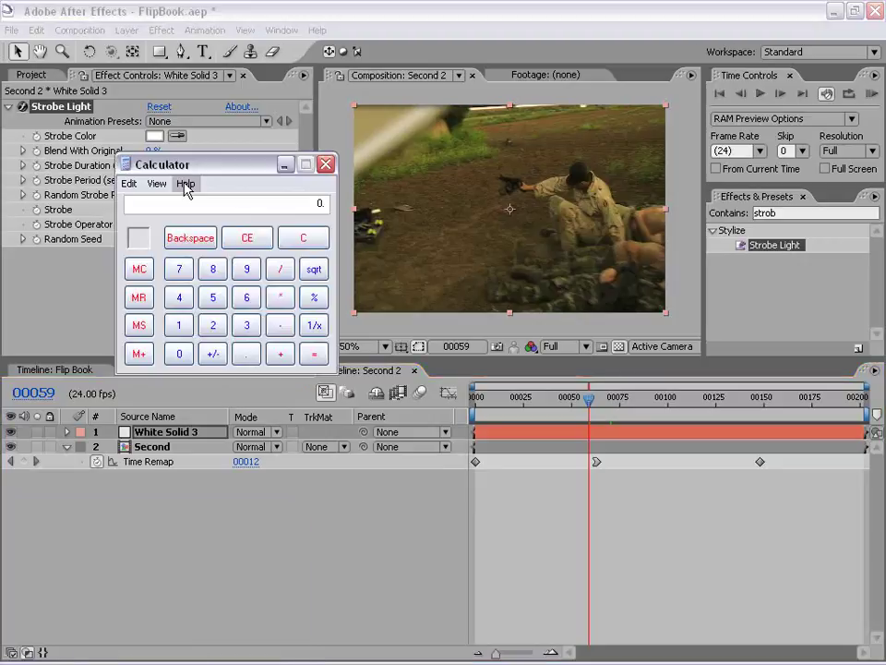
drag(212, 165, 189, 293)
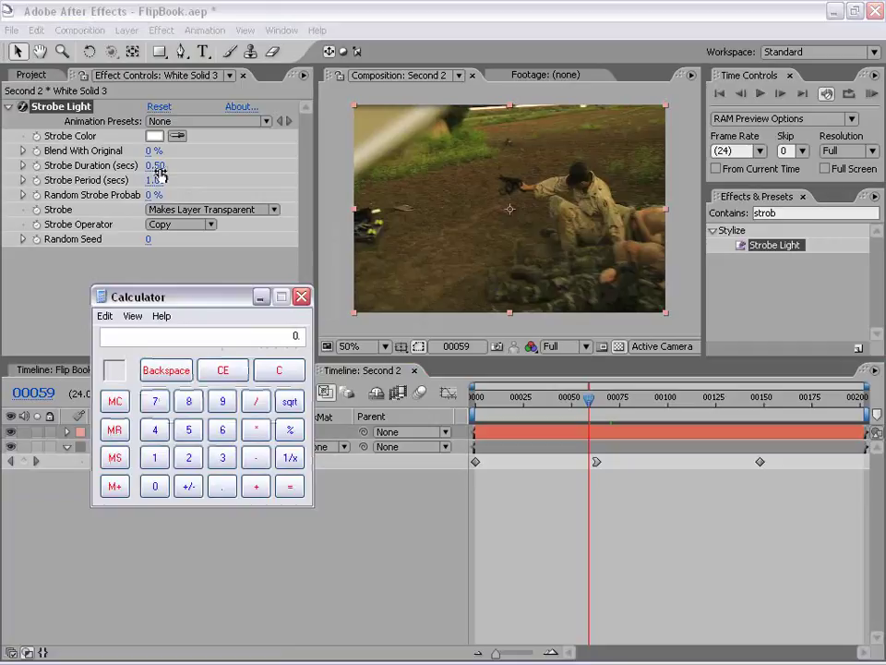
drag(209, 300, 150, 263)
click(82, 423)
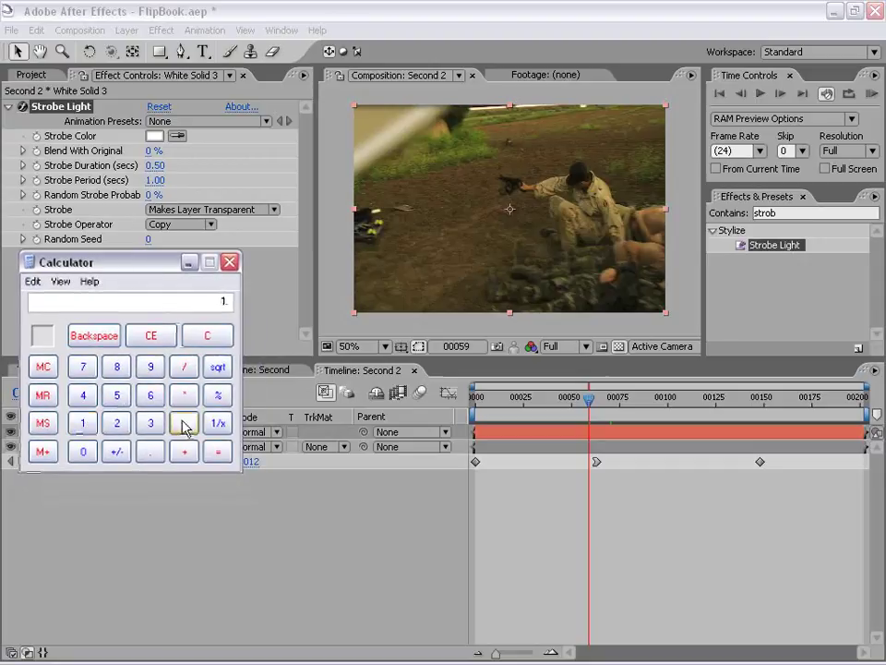
click(181, 368)
click(116, 422)
click(83, 395)
click(217, 451)
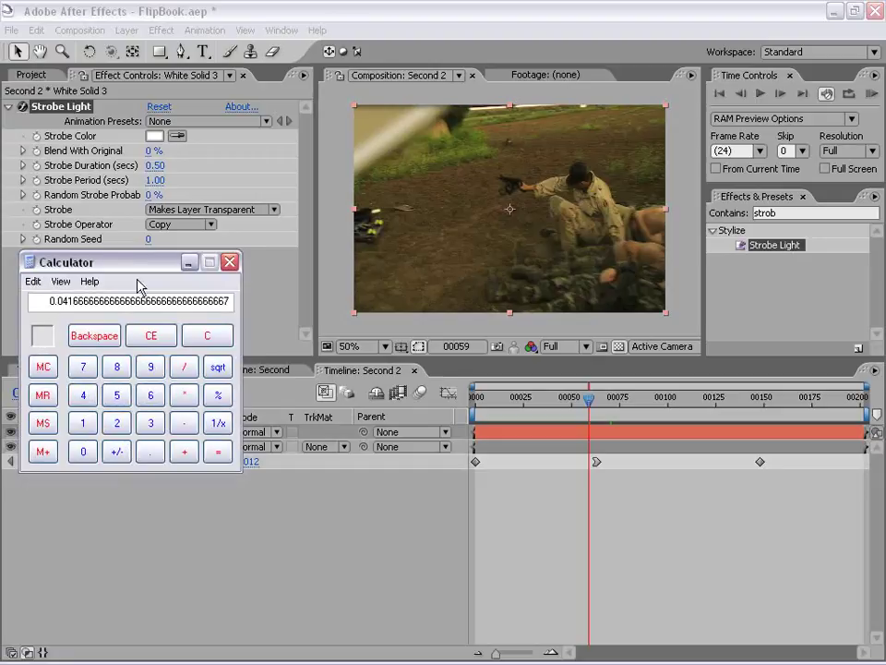
Back in After Effects, set the solid's Strobe Duration to 0.04 seconds and Strobe Period to 0.08 seconds
click(123, 170)
click(154, 167)
text(.04)
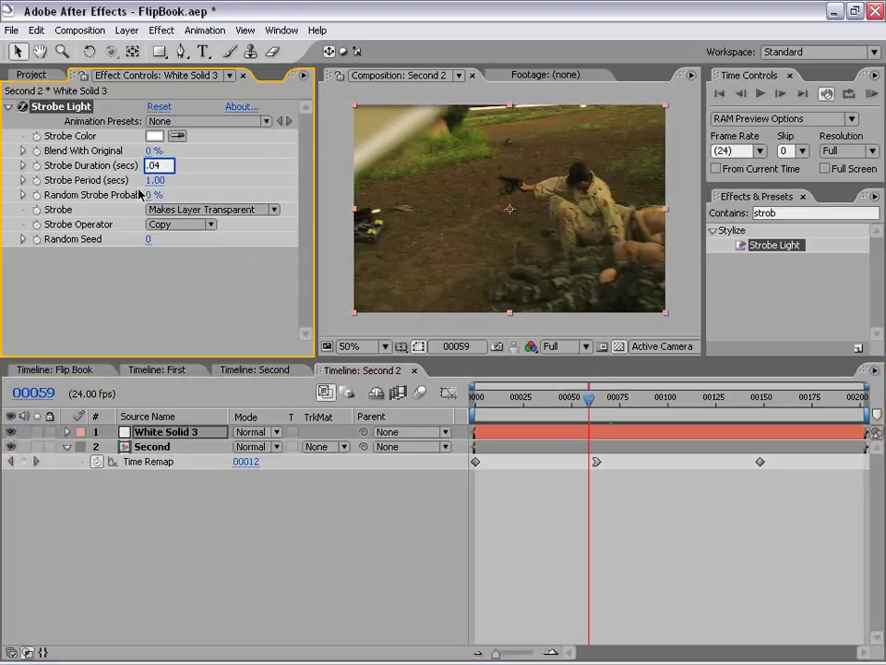
key(Tab)
text(1)
text(.08)
key(Return)
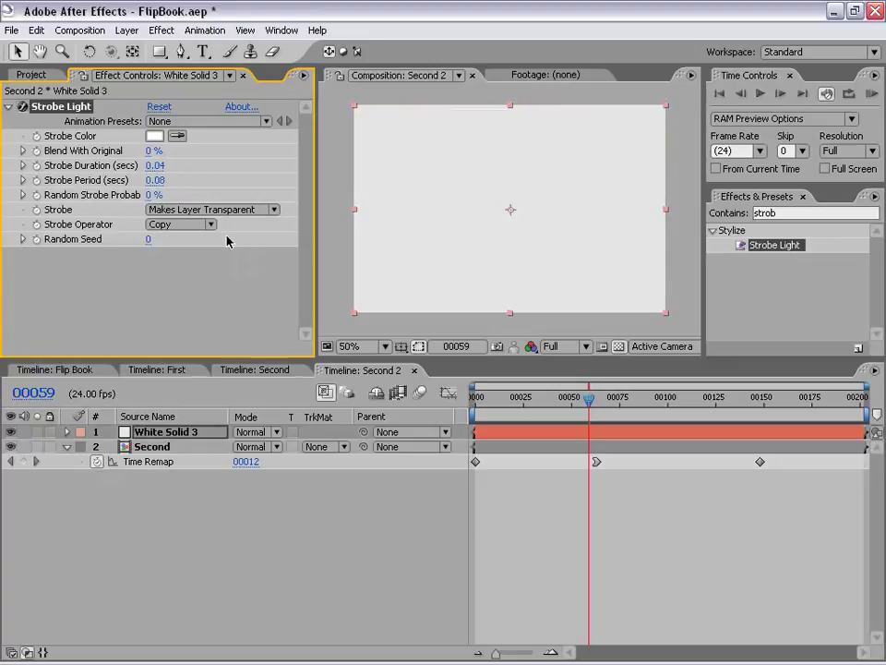
Set the strobing solid's Opacity to 6% at frame 40
drag(558, 404, 552, 403)
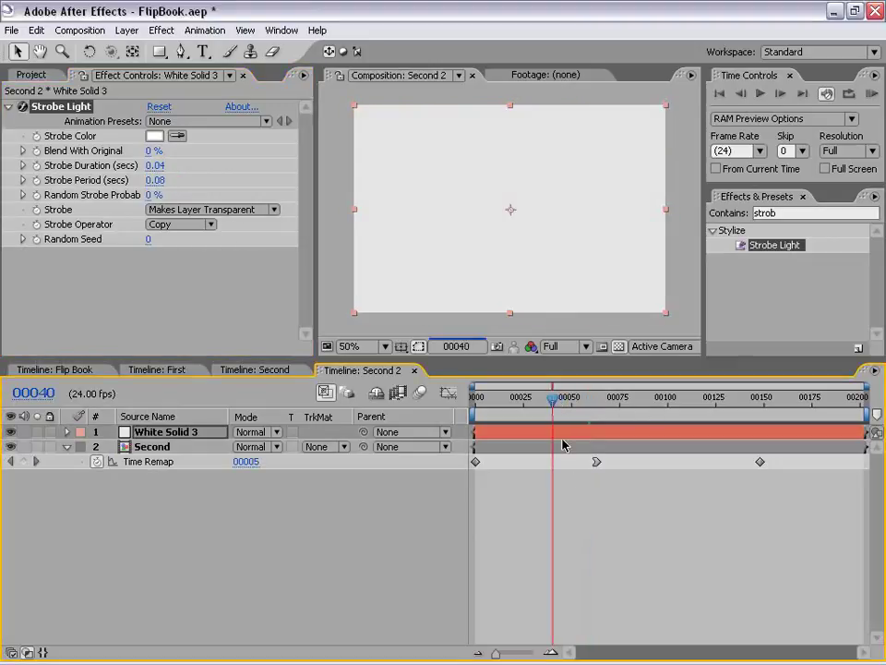
click(584, 514)
click(557, 431)
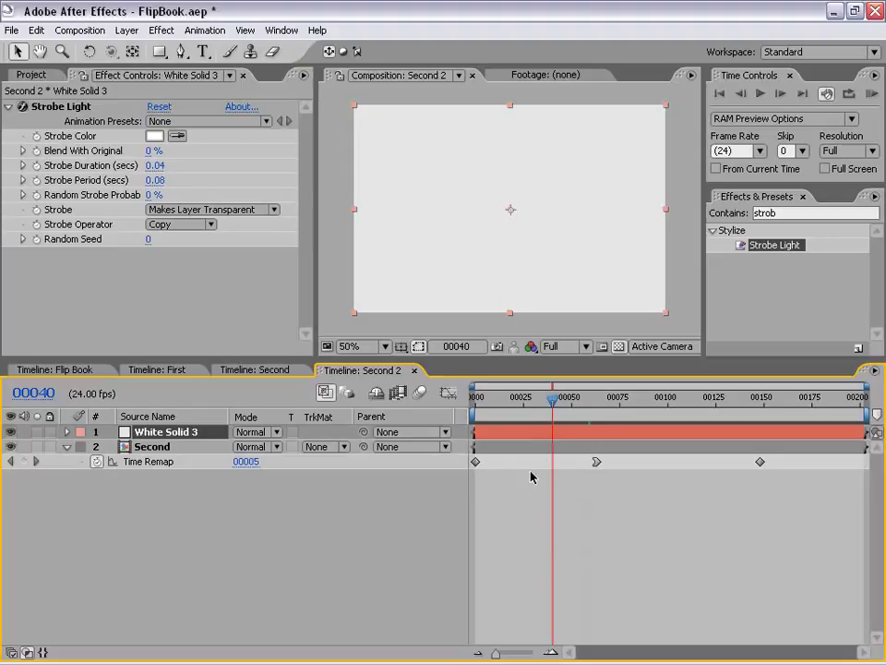
key(t)
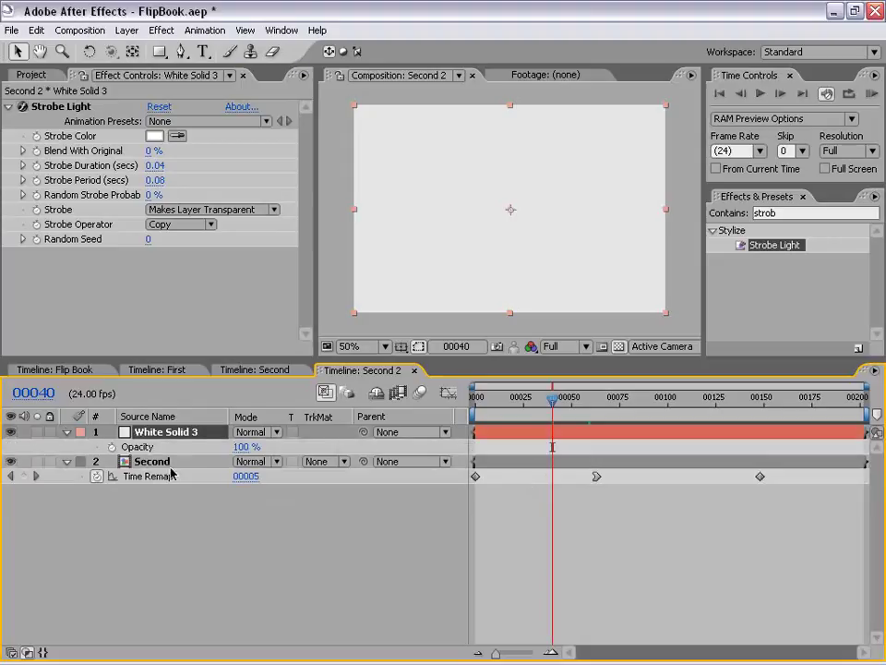
click(245, 449)
text(6)
key(Return)
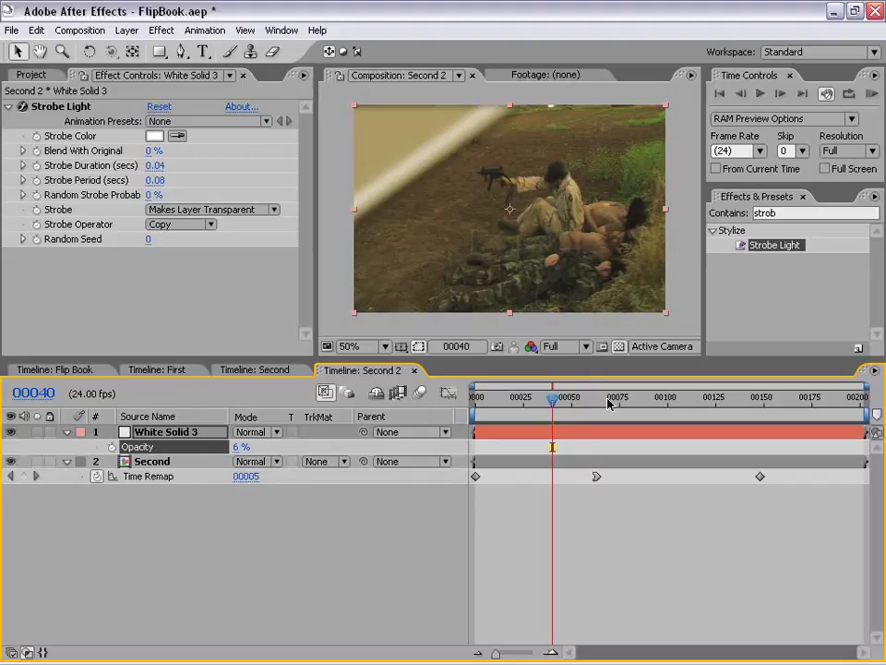
Add 6% Opacity keyframes to the strobing solid at frames 40, 62 and 89
click(112, 447)
drag(557, 399, 595, 401)
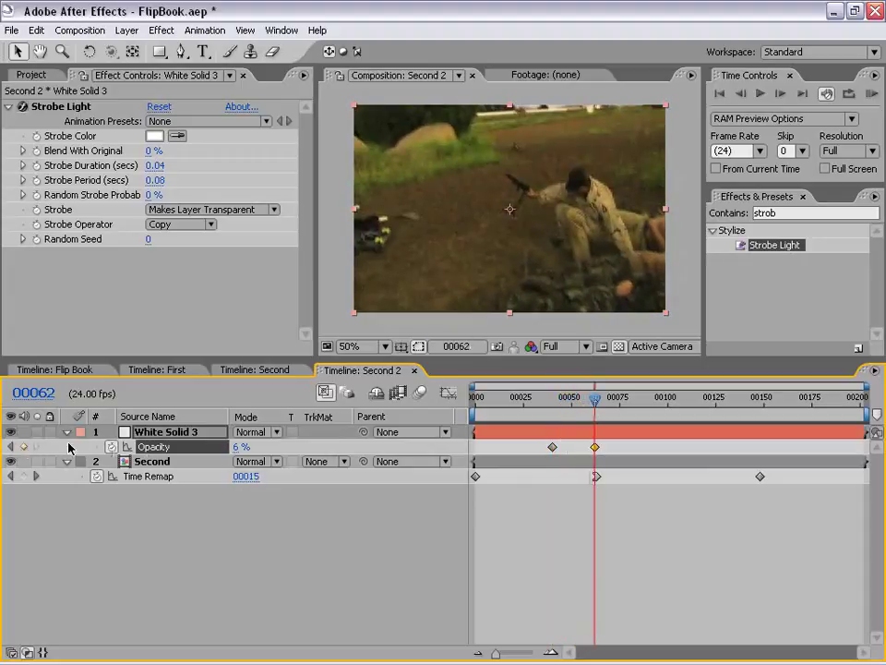
drag(596, 399, 647, 398)
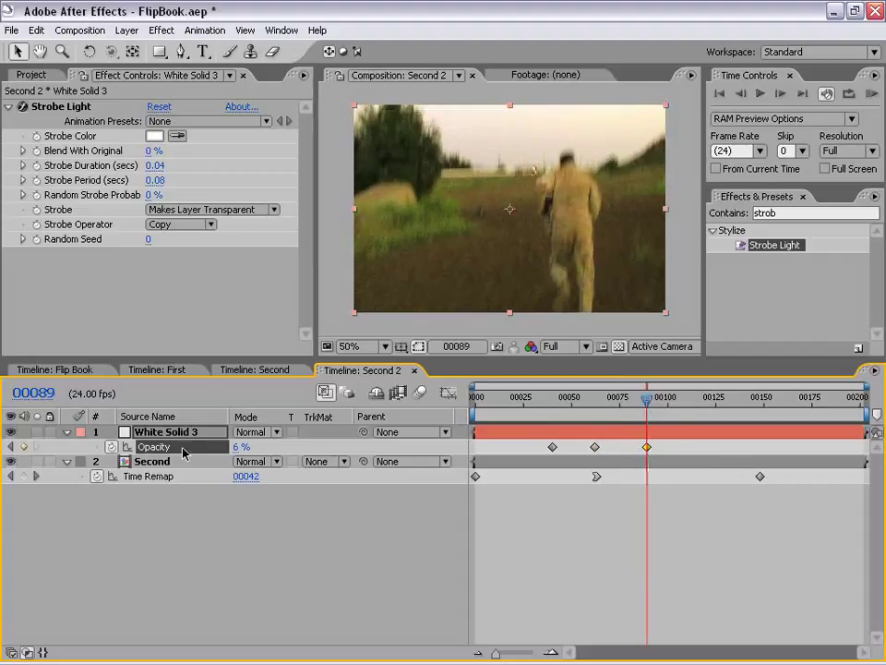
Set the strobing solid's Opacity keyframes at frames 89 and 40 to 0%, keeping the middle keyframe at 6%
click(236, 446)
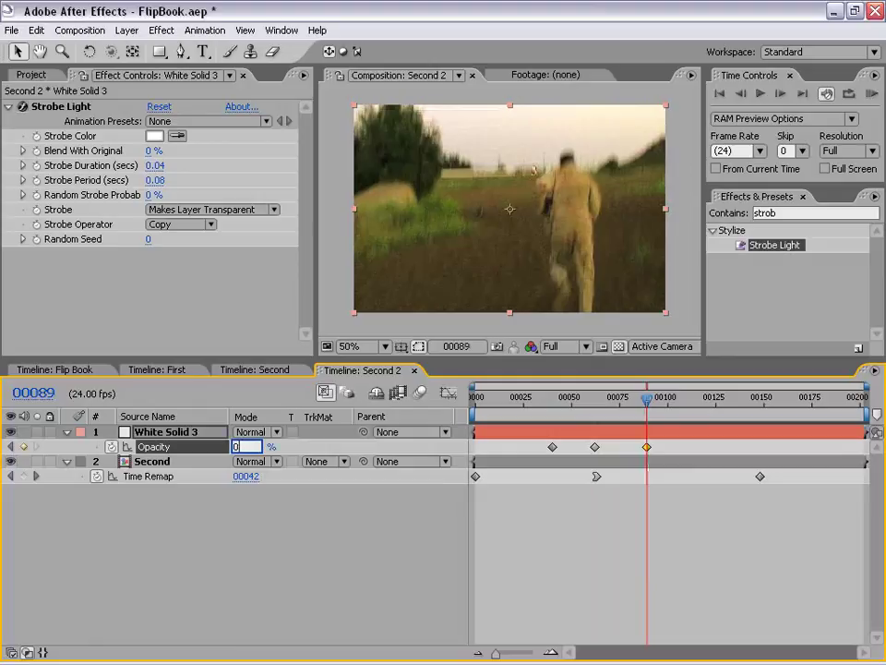
text(0)
key(Return)
drag(646, 401, 552, 405)
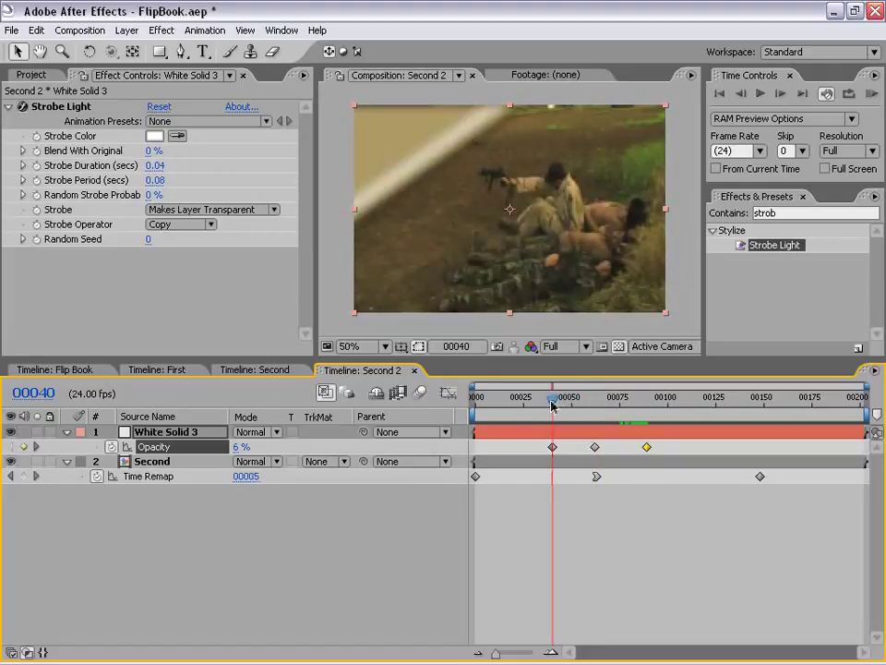
double_click(553, 446)
text(5)
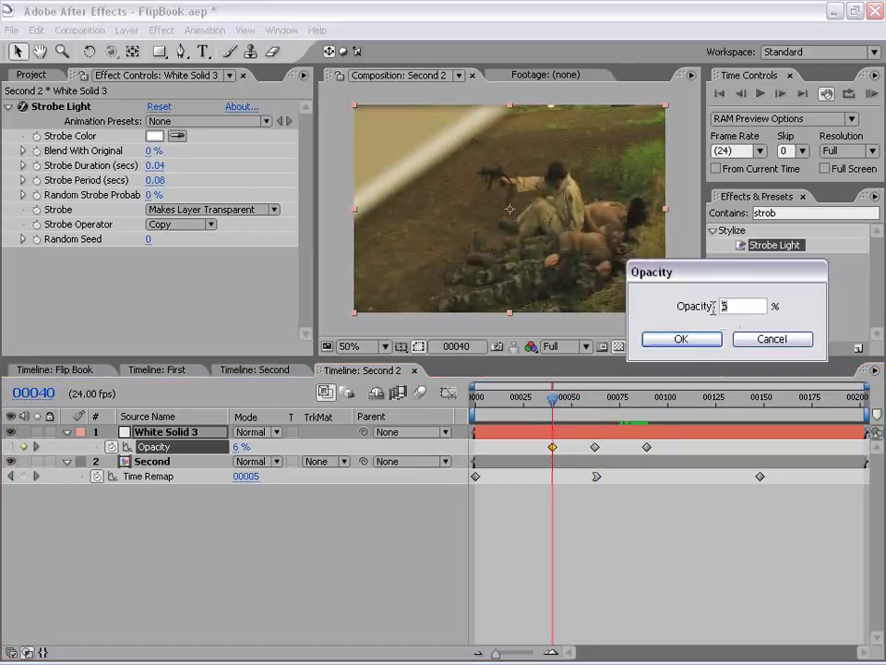
text(0)
click(681, 340)
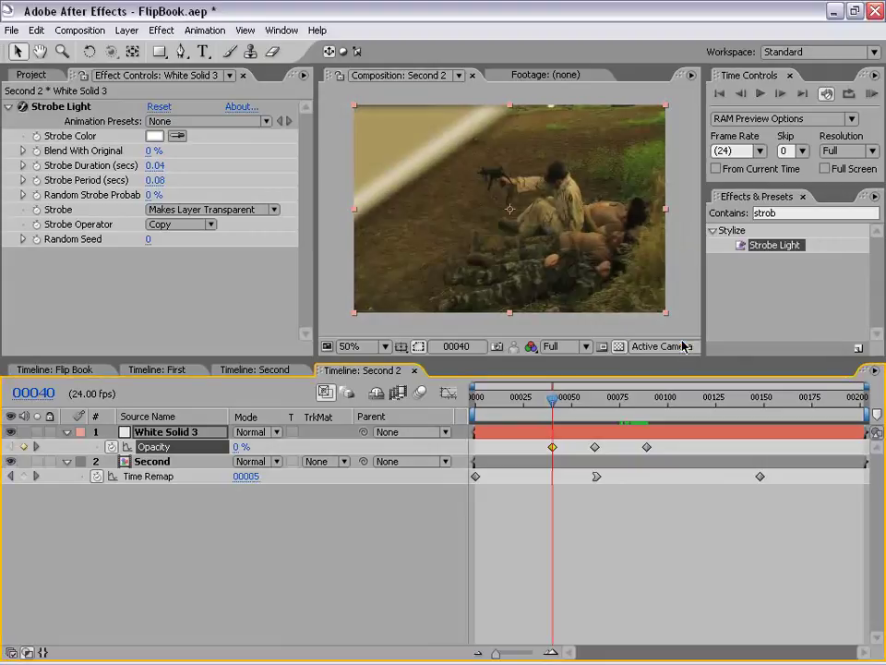
Shift the strobing solid's last and first Opacity keyframes each about five frames later in time
drag(552, 398, 640, 404)
drag(646, 447, 655, 447)
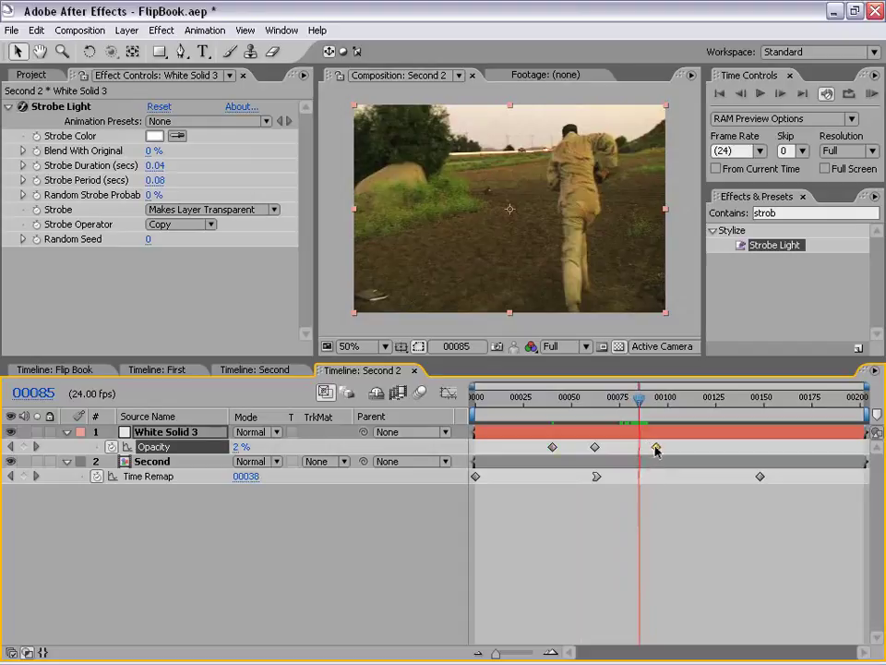
mouse_move(551, 447)
mouse_down()
mouse_move(489, 447)
mouse_move(571, 450)
mouse_move(562, 447)
mouse_up()
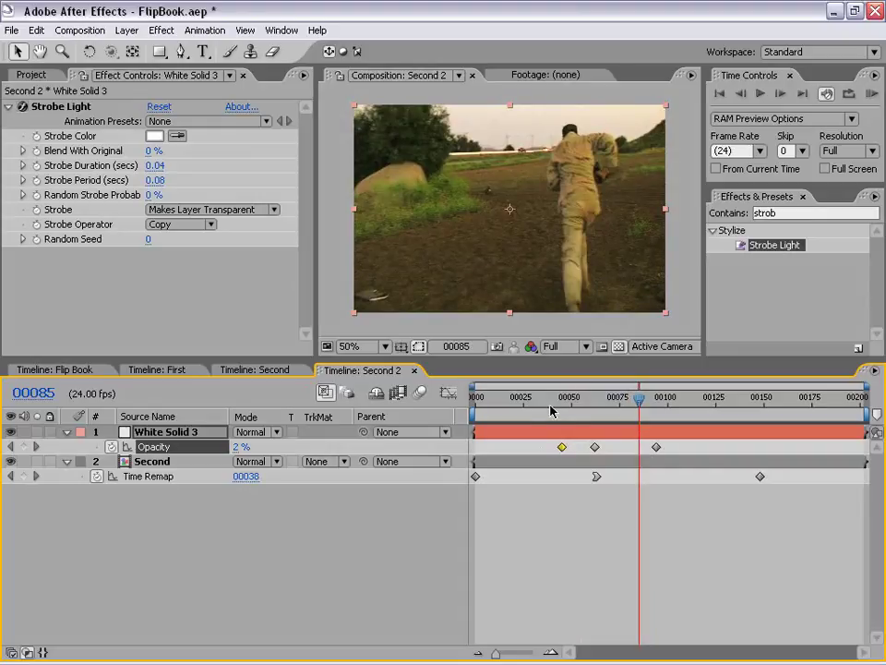
Scrub the start of the Second 2 composition and play a RAM preview of it in the maximized viewer
drag(475, 397, 542, 400)
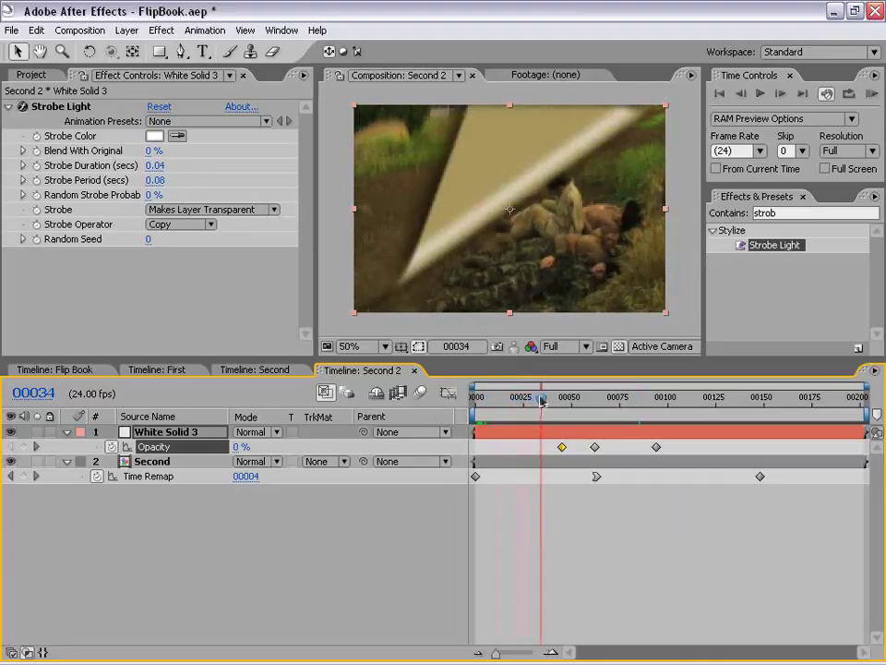
click(528, 321)
key(grave)
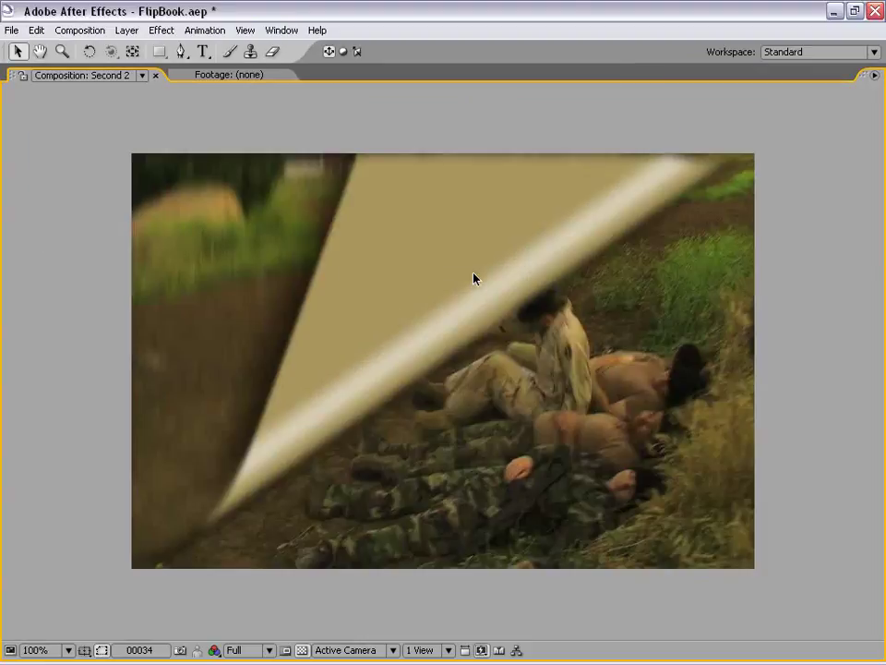
key(KP_0)
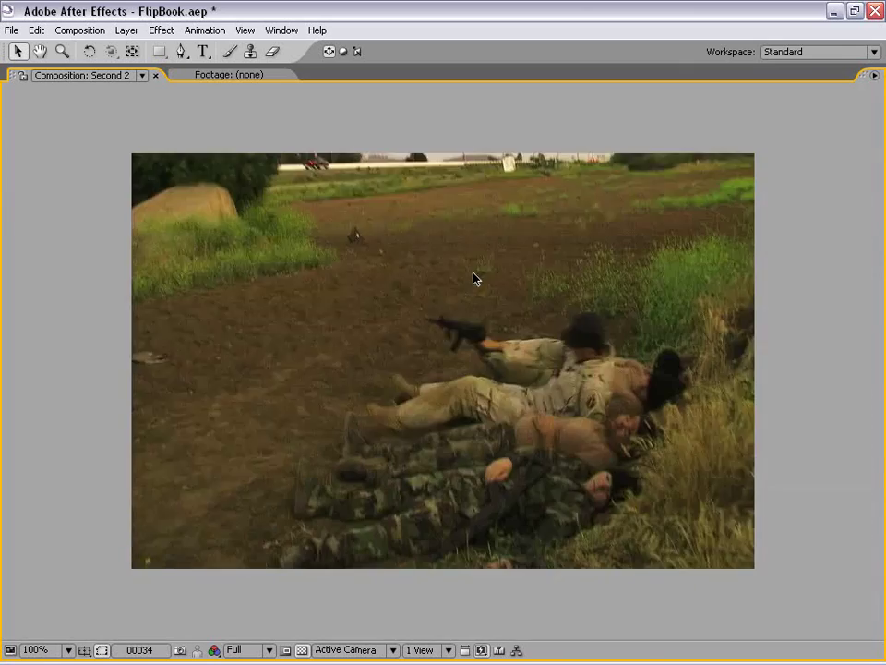
key(space)
key(grave)
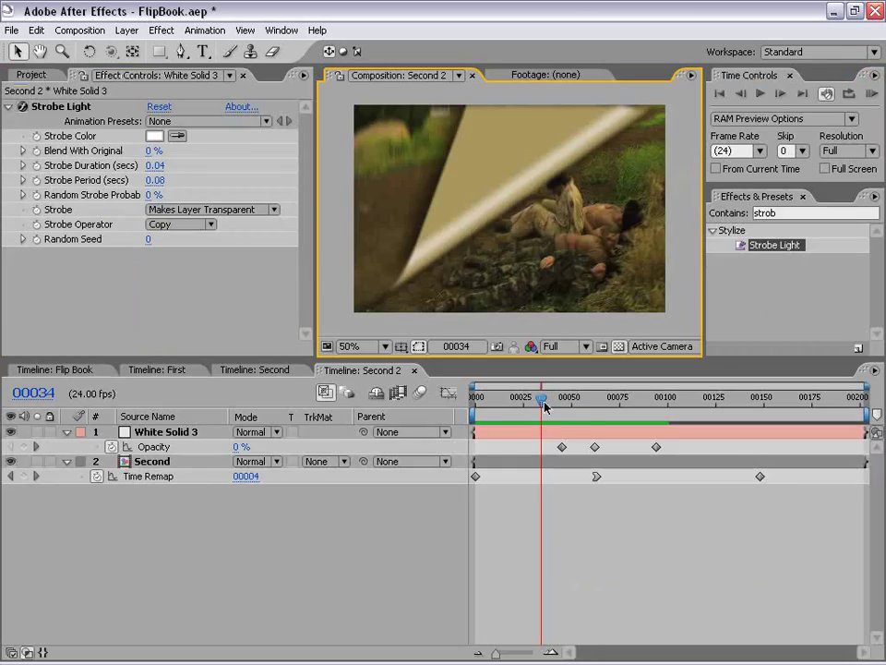
Set the blending mode of the White Solid 3 layer to Add
mouse_move(560, 400)
mouse_down()
mouse_move(530, 400)
mouse_move(552, 402)
mouse_up()
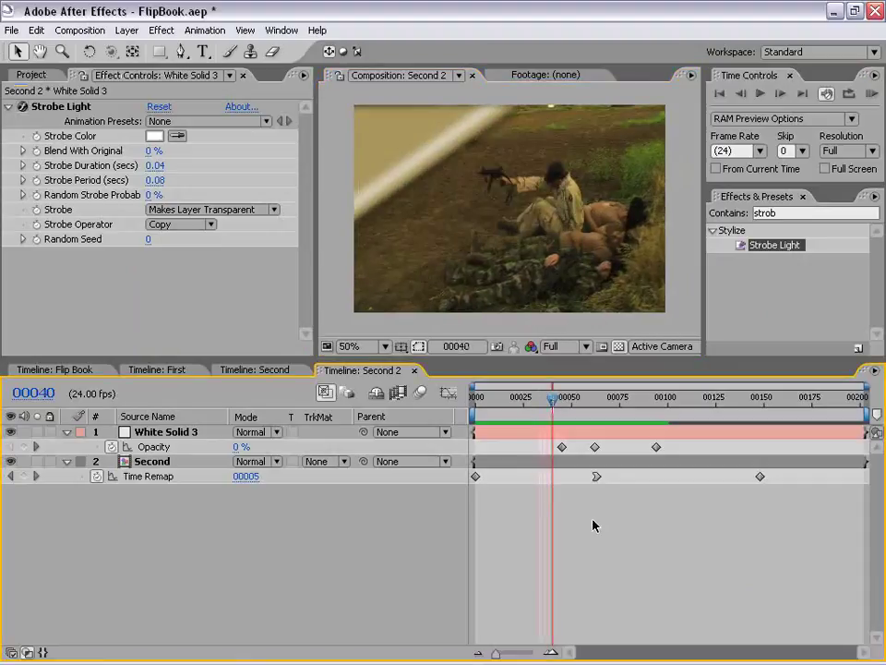
click(136, 433)
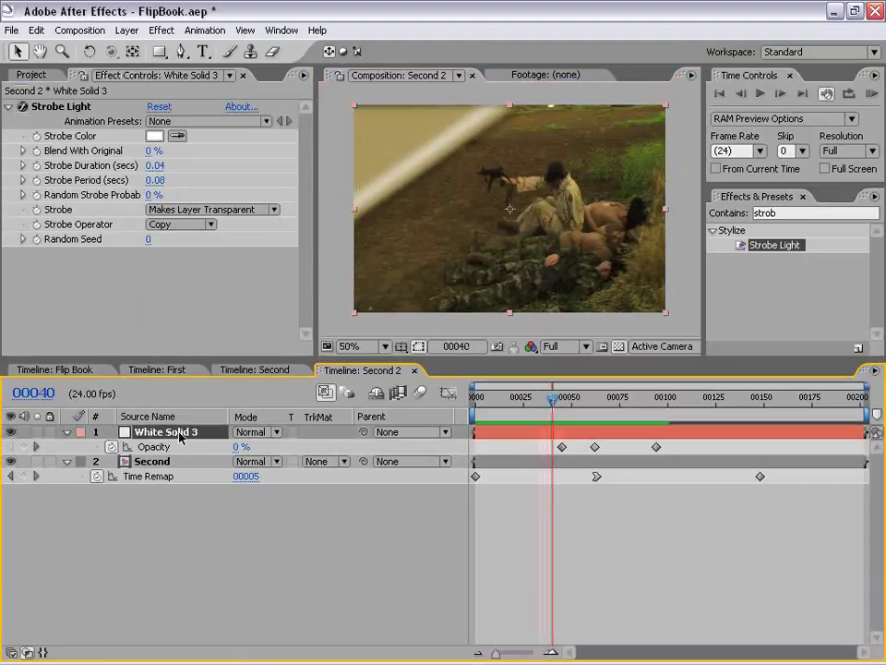
click(251, 432)
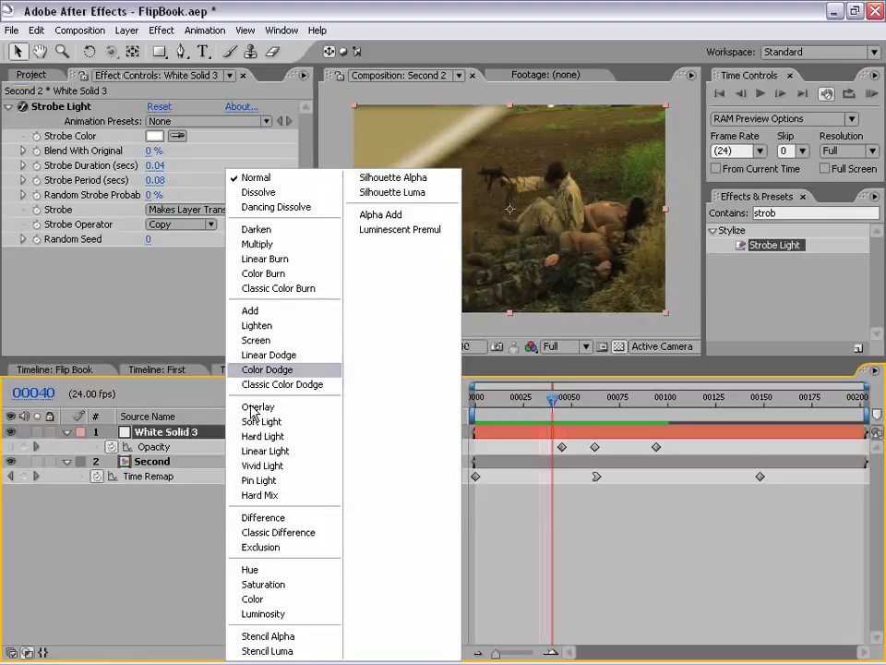
click(258, 310)
click(249, 570)
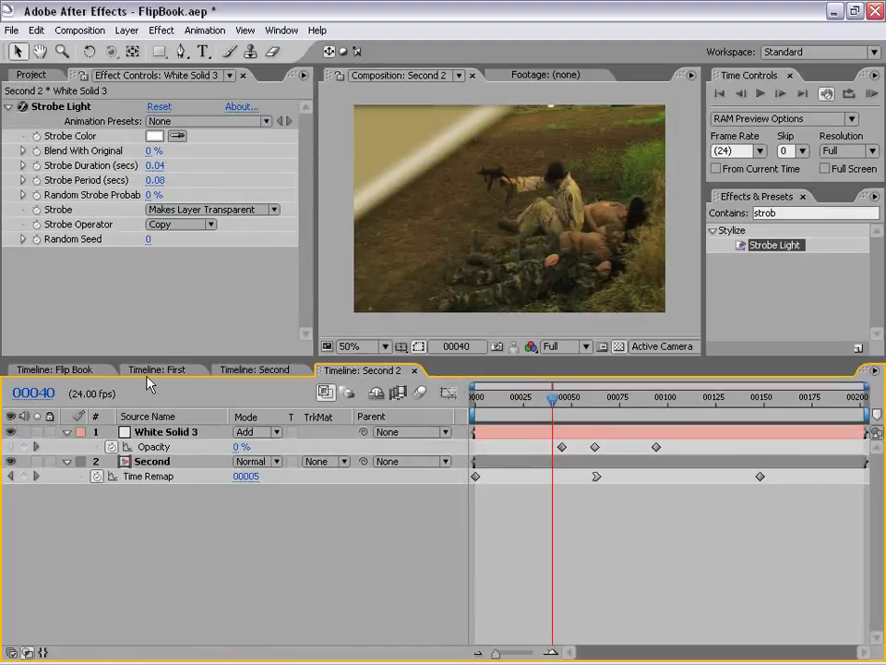
In the First composition, set the Directional Blur Direction of the upper Put Footage Here layer to -35°
click(152, 370)
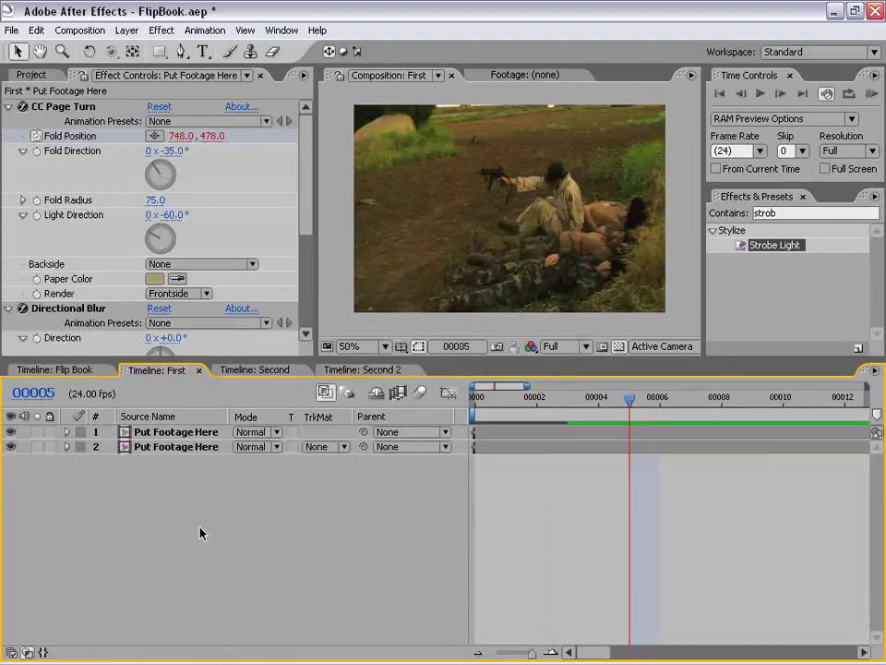
click(197, 432)
click(196, 487)
click(157, 432)
drag(306, 182, 302, 231)
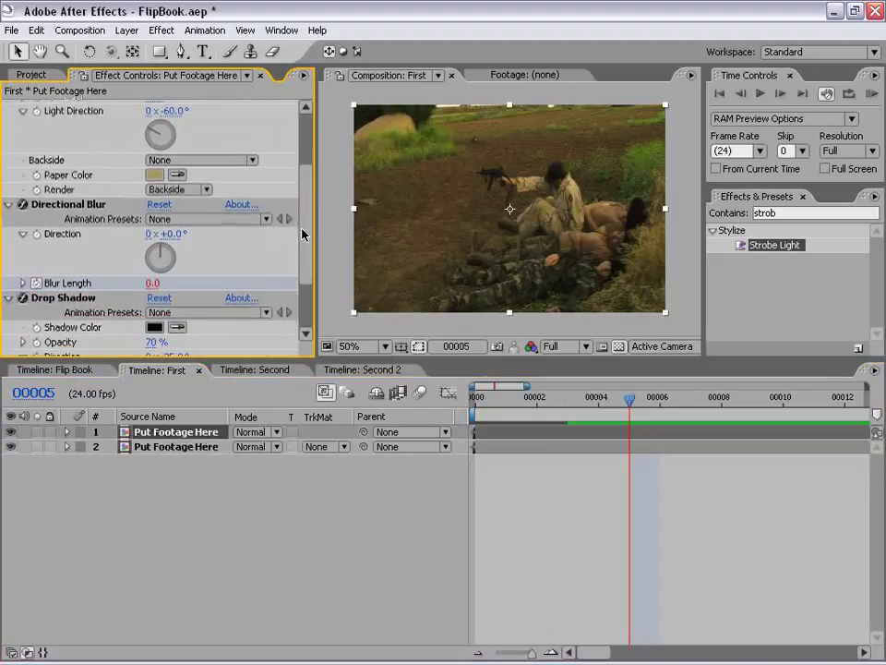
click(166, 234)
text(-3)
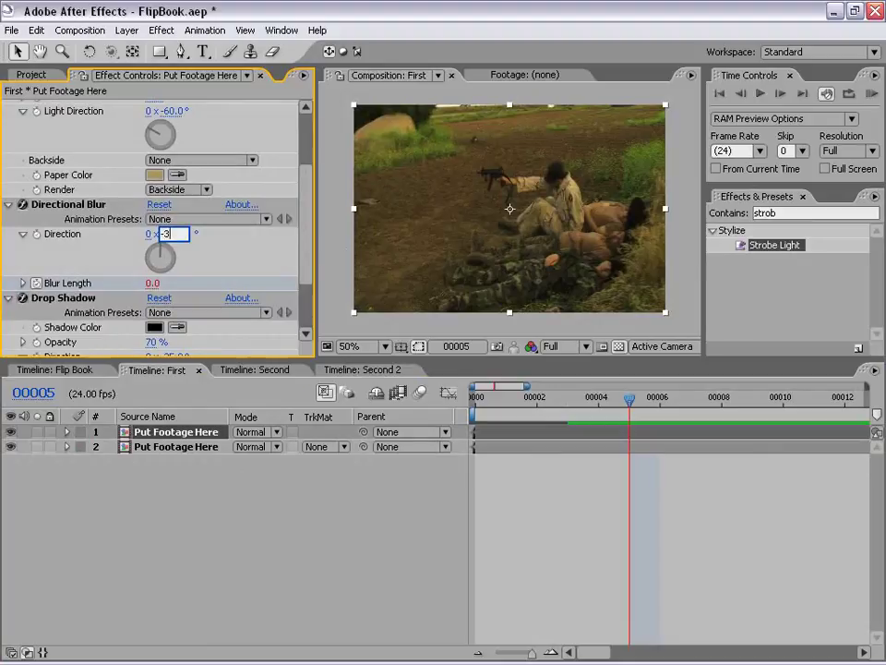
key(Return)
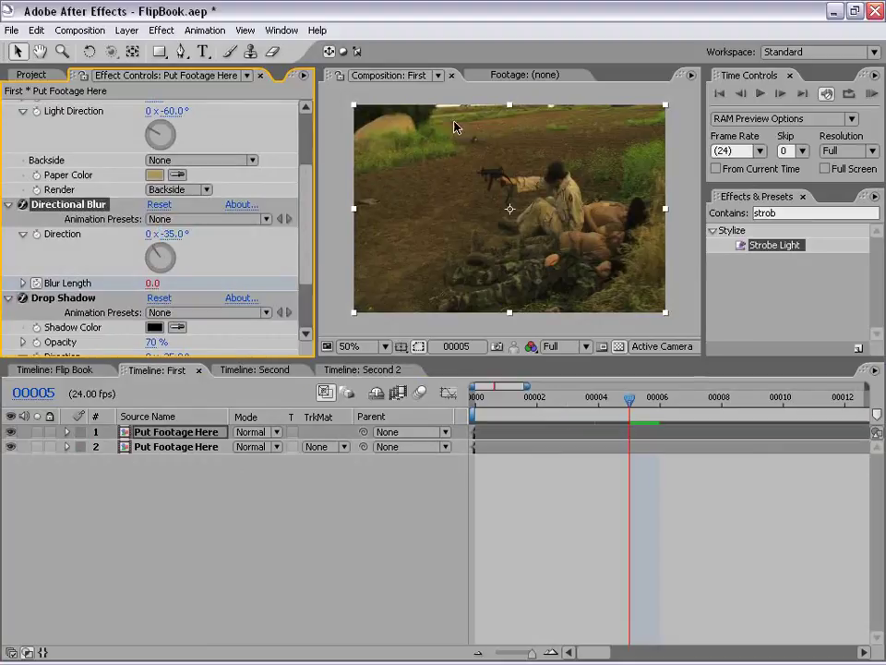
Set the Directional Blur Direction of the lower Put Footage Here layer to -35° as well
click(153, 446)
drag(308, 177, 309, 233)
click(175, 214)
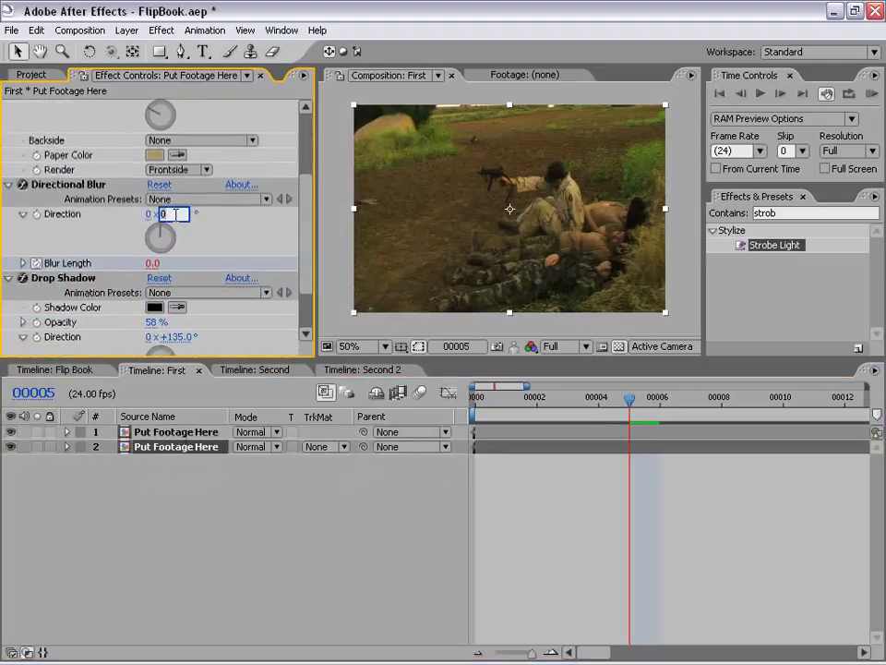
key(Return)
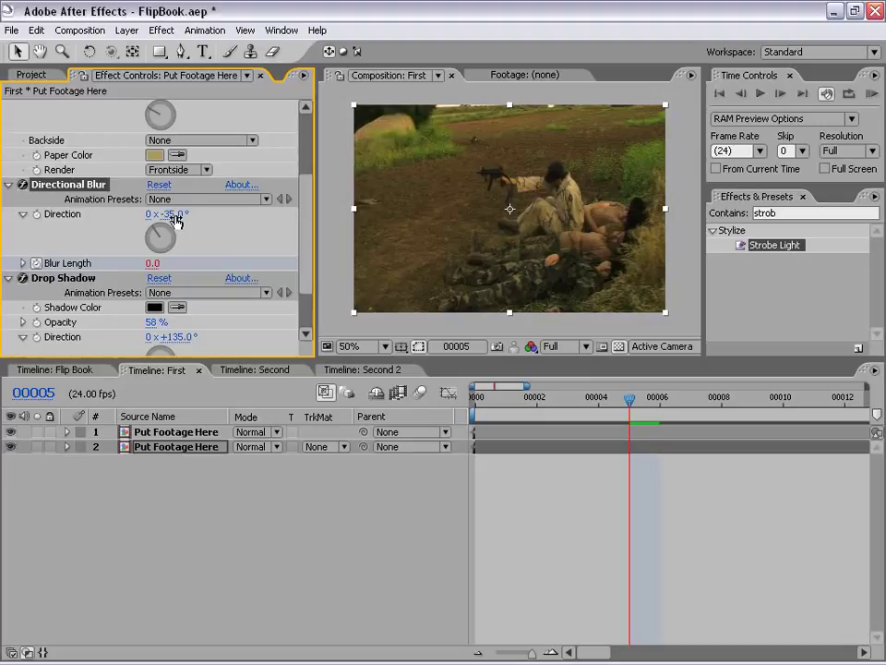
Review the Flip Book composition with its Mask, Flicker and Flip layers, and return to frame 0
click(392, 370)
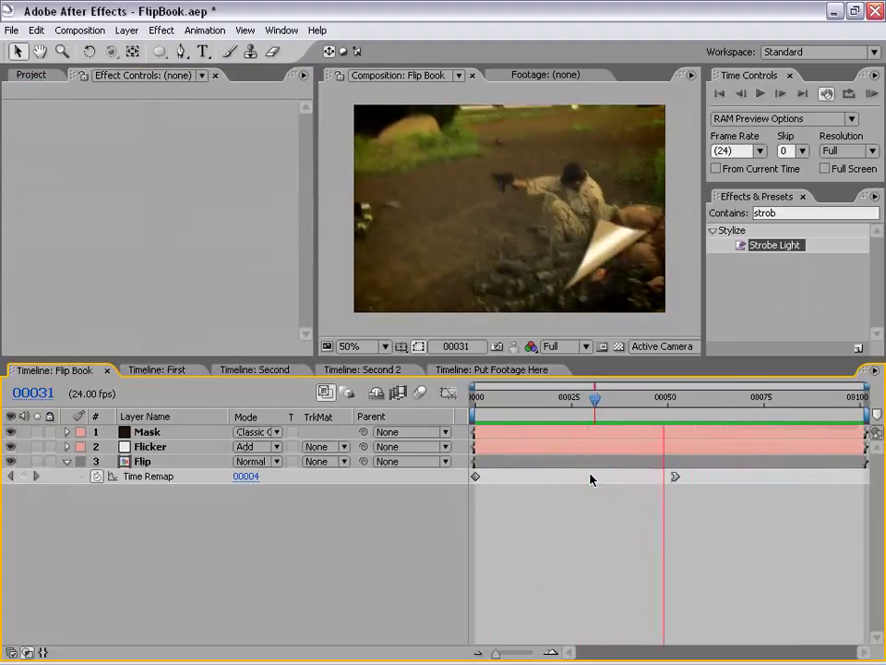
drag(594, 399, 440, 430)
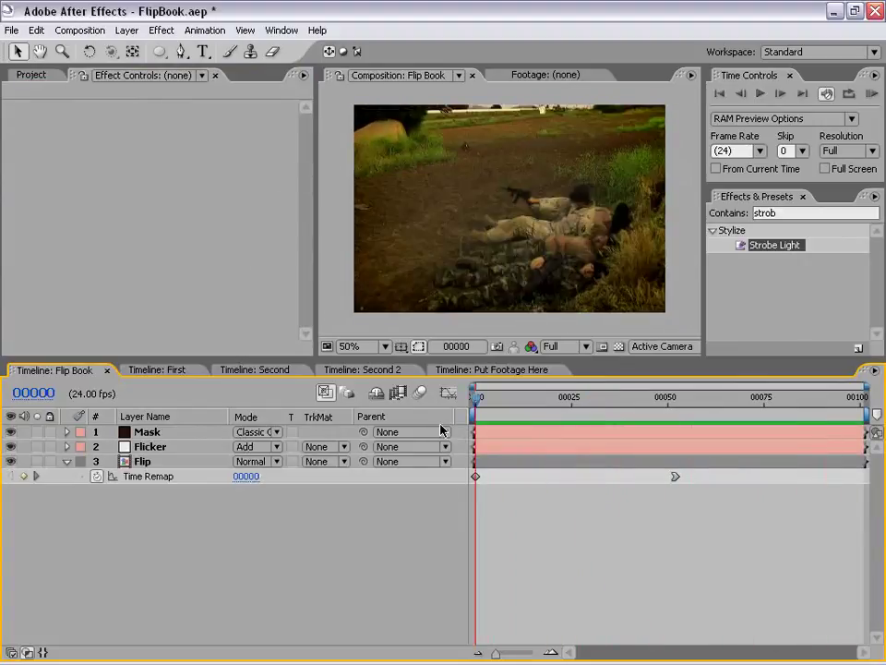